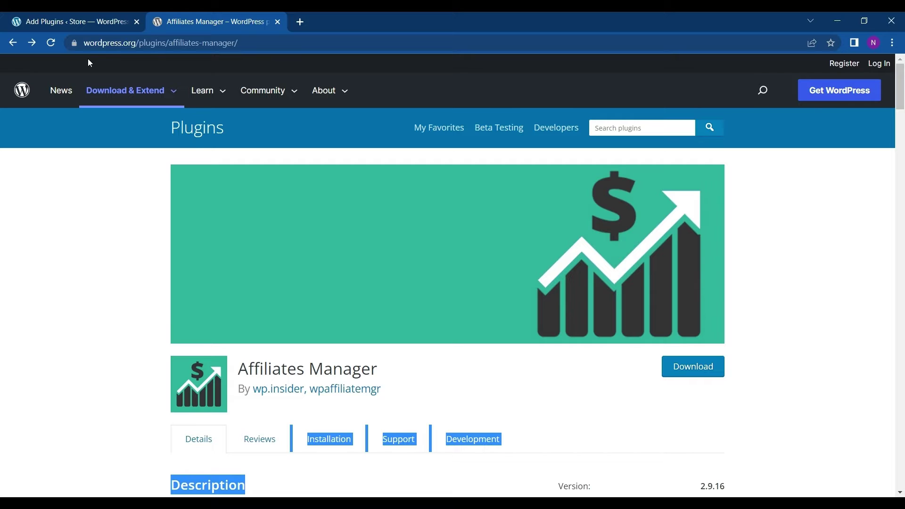
Read the Affiliates Manager description, version 2.9.16 and compatibility details on wordpress.org.
click(89, 377)
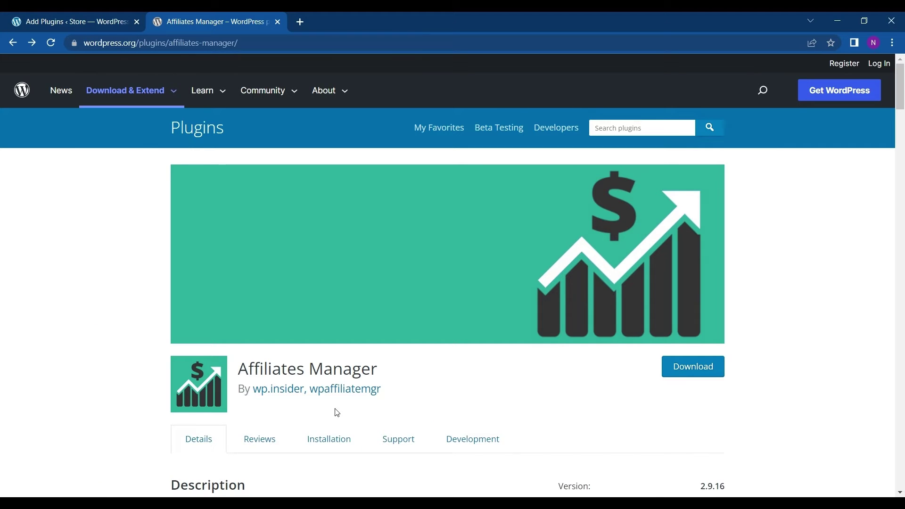
scroll(382, 380, down, 1)
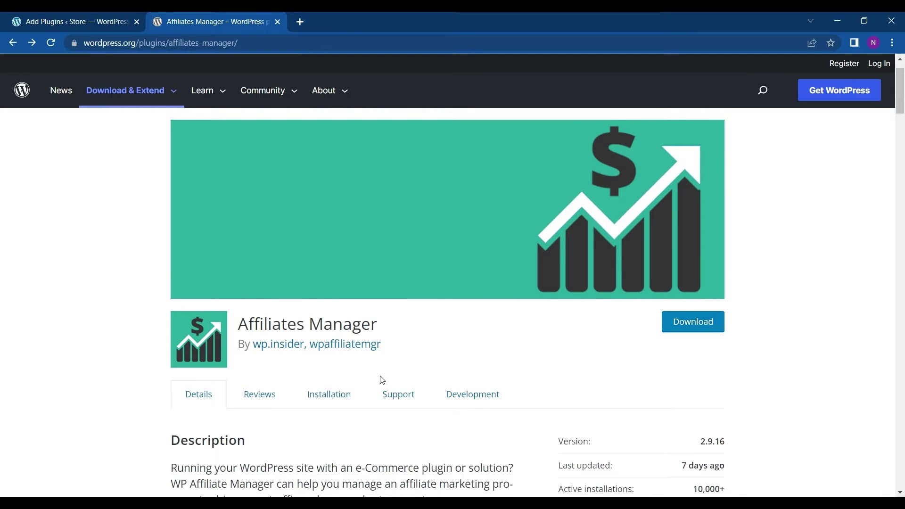
scroll(381, 380, down, 1)
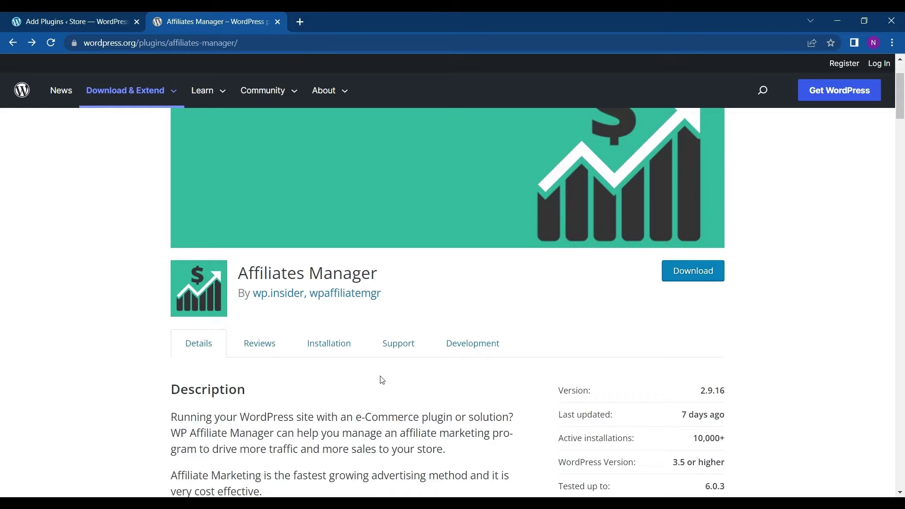
Search the admin plugin installer for 'affi' and confirm the Affiliates Manager card shows Active.
click(114, 13)
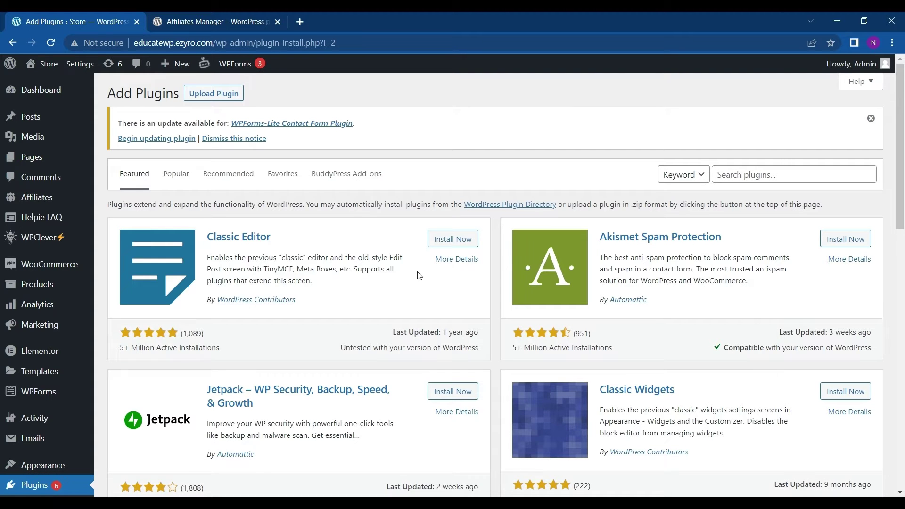
mouse_move(51, 315)
click(783, 176)
text(aff)
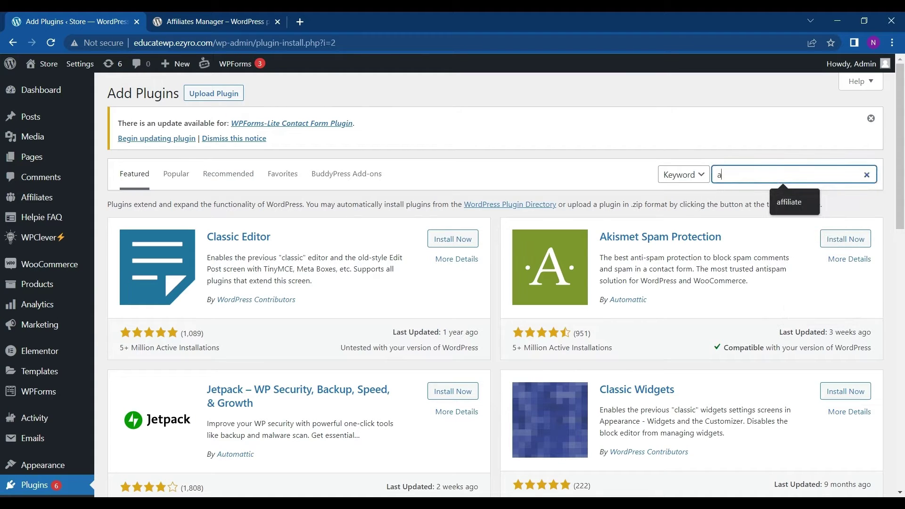
text(i)
click(777, 201)
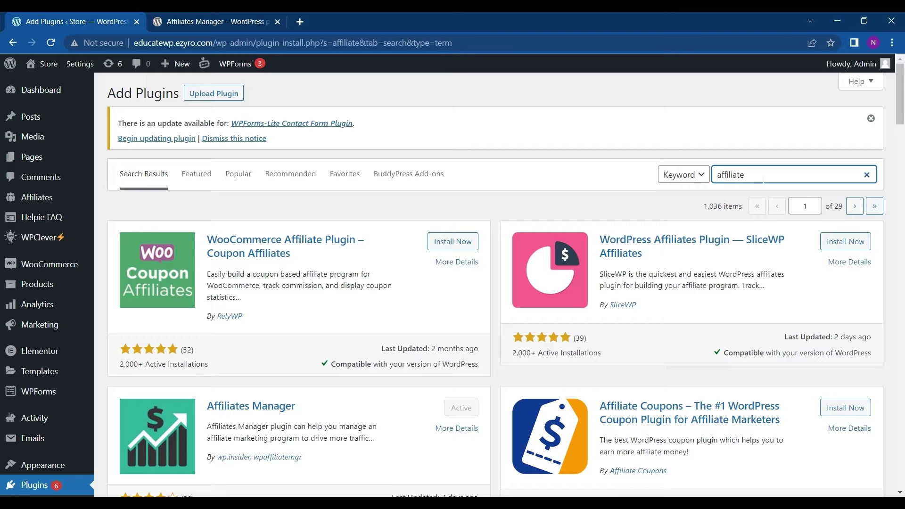
scroll(623, 241, down, 1)
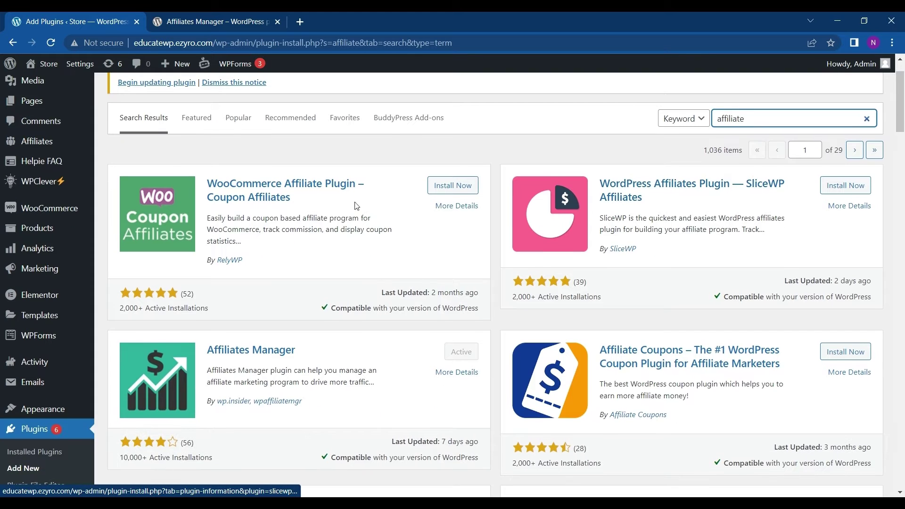
scroll(495, 282, down, 2)
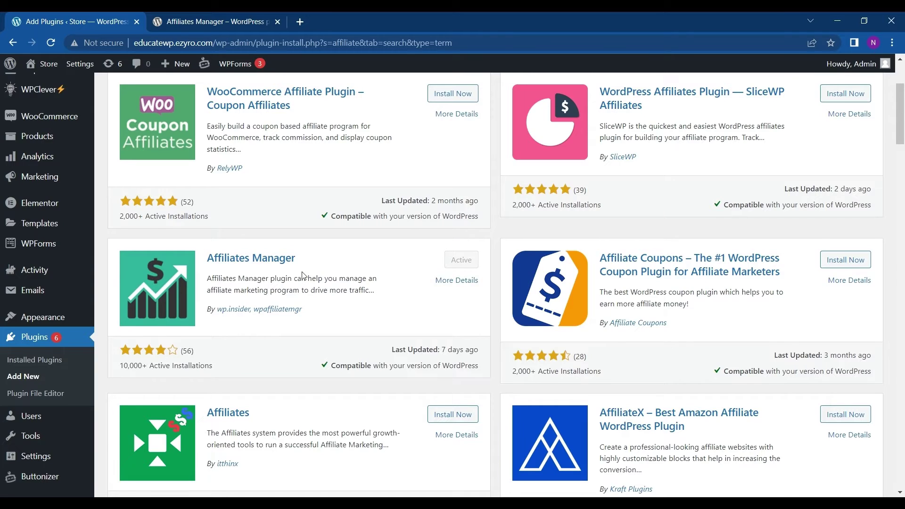
scroll(302, 276, down, 2)
scroll(302, 276, up, 2)
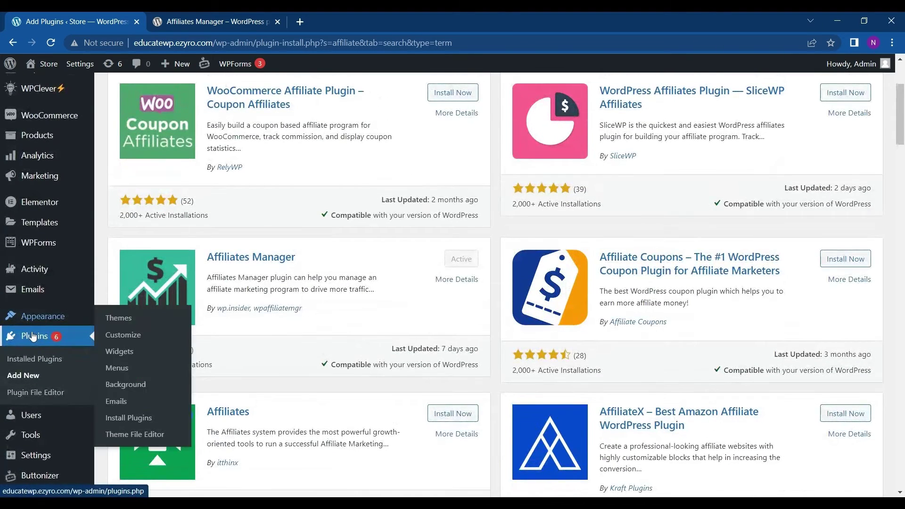
scroll(29, 353, up, 1)
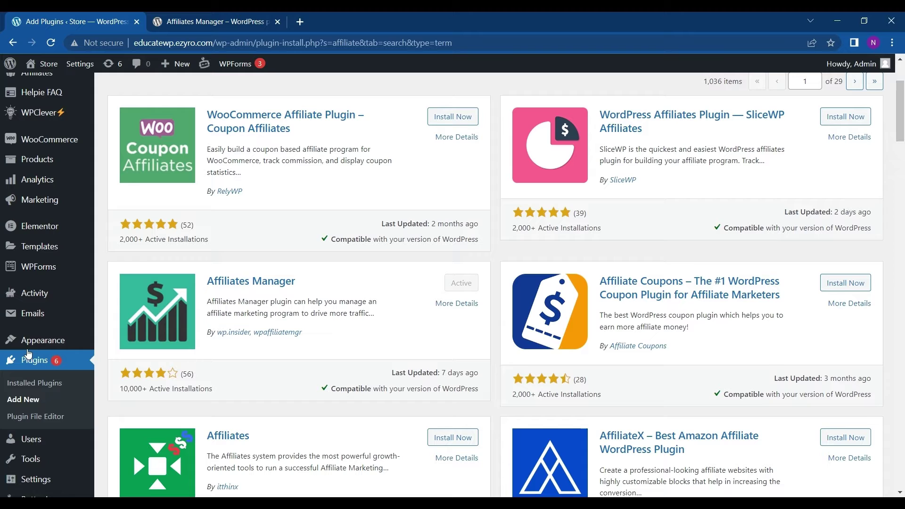
scroll(262, 319, up, 2)
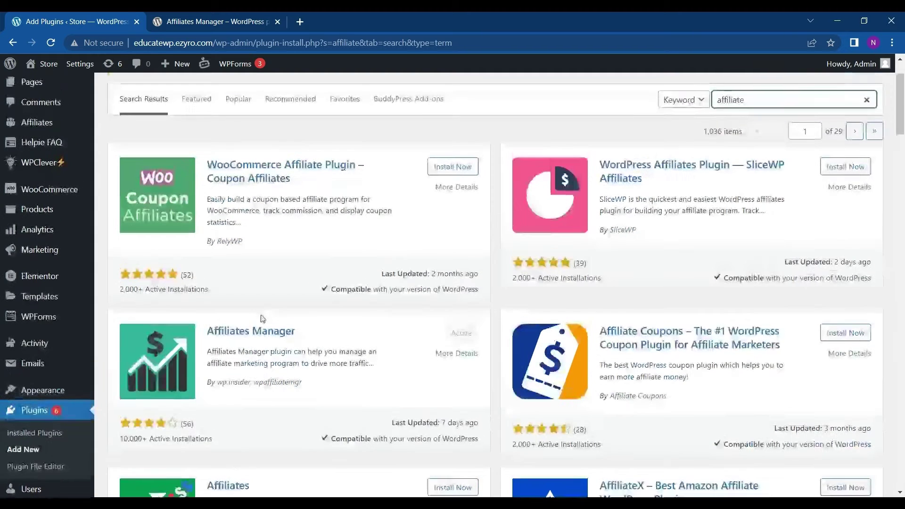
Open the Affiliates list to confirm no affiliates are registered yet.
click(49, 127)
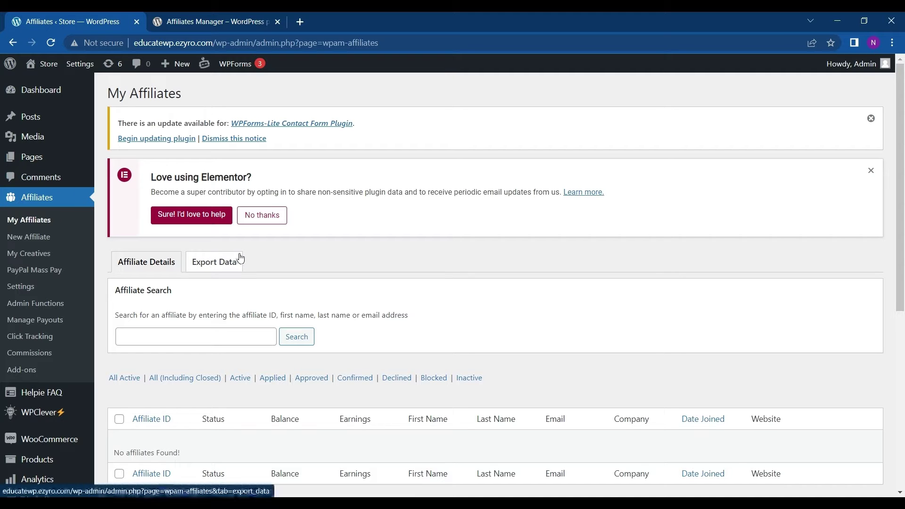
middle_click(283, 280)
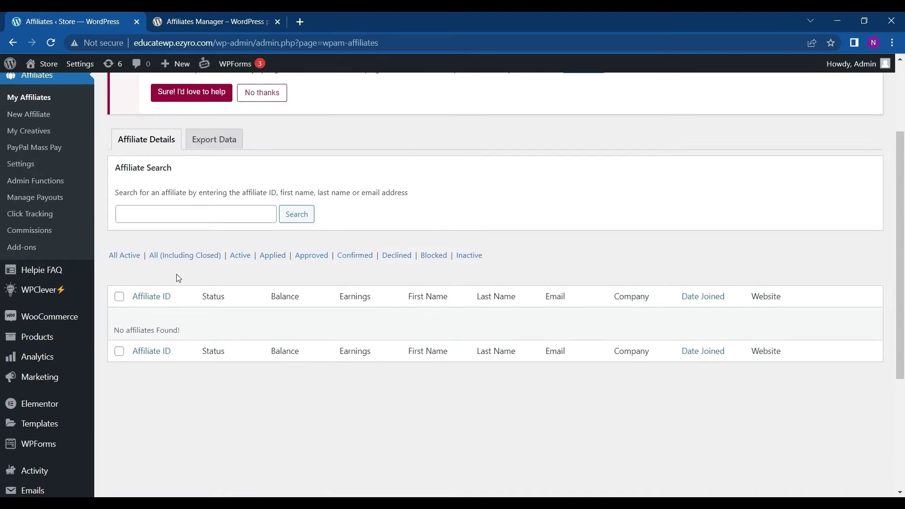
scroll(269, 325, up, 3)
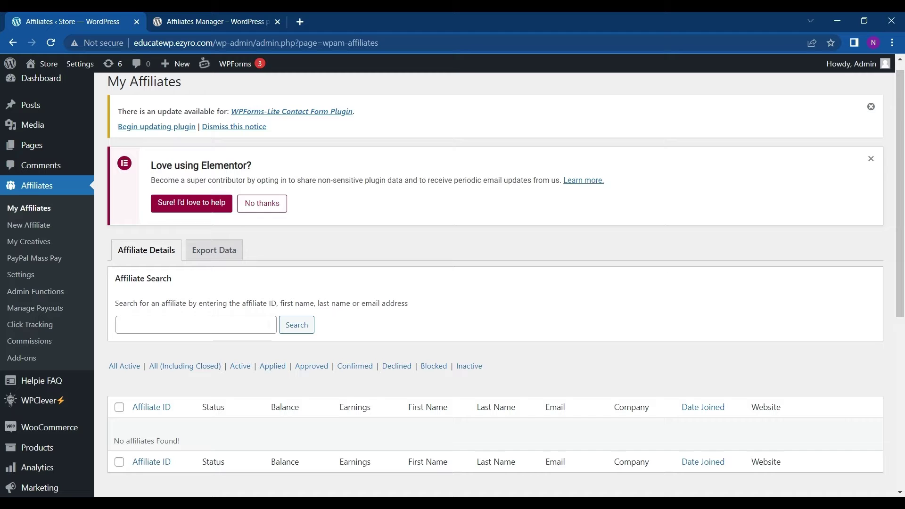
click(245, 14)
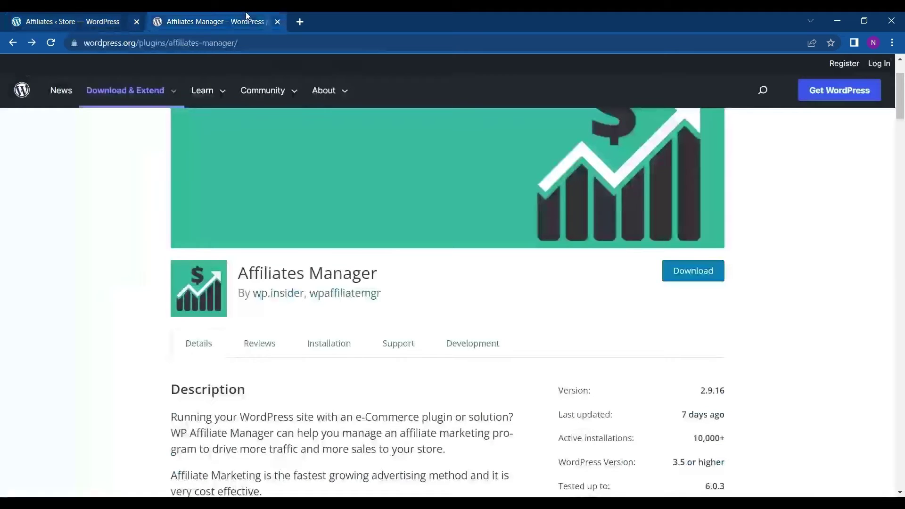
Load educatewp.ezyro.com in a new tab and open Store Affiliates > Register.
click(301, 22)
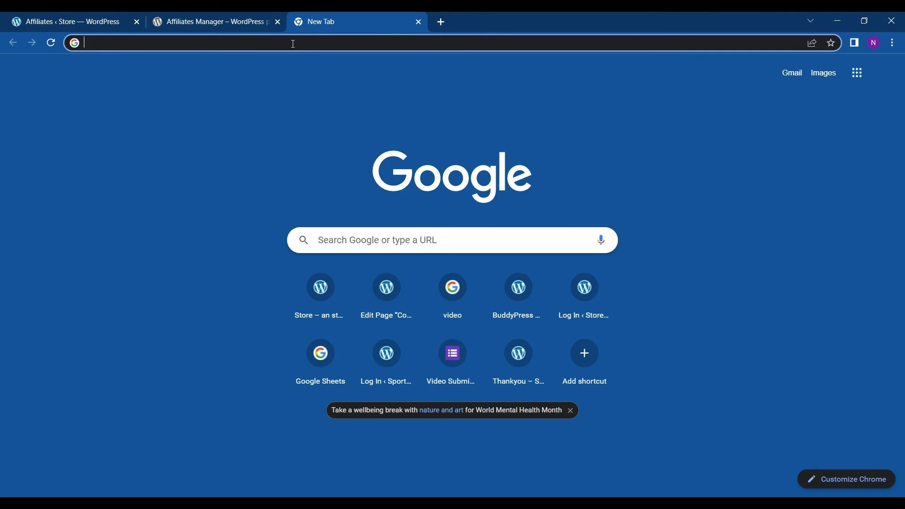
text(edu)
key(Return)
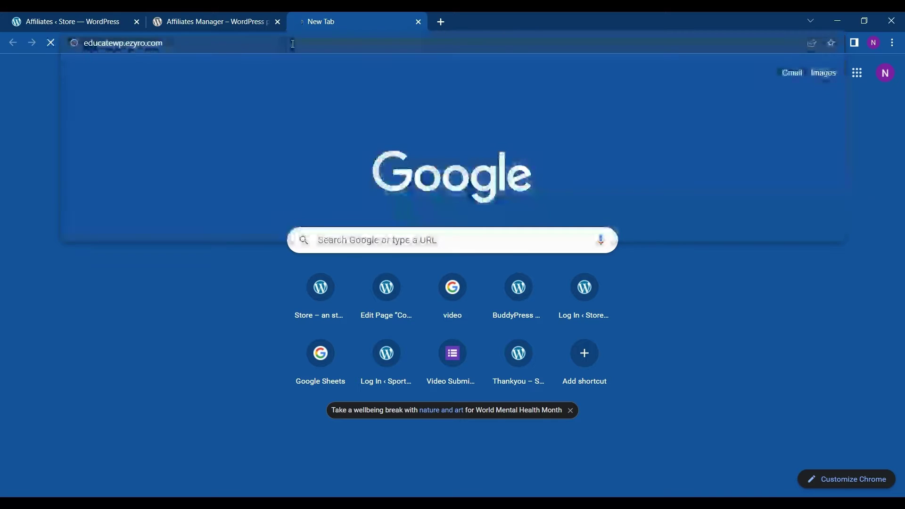
drag(211, 16, 359, 19)
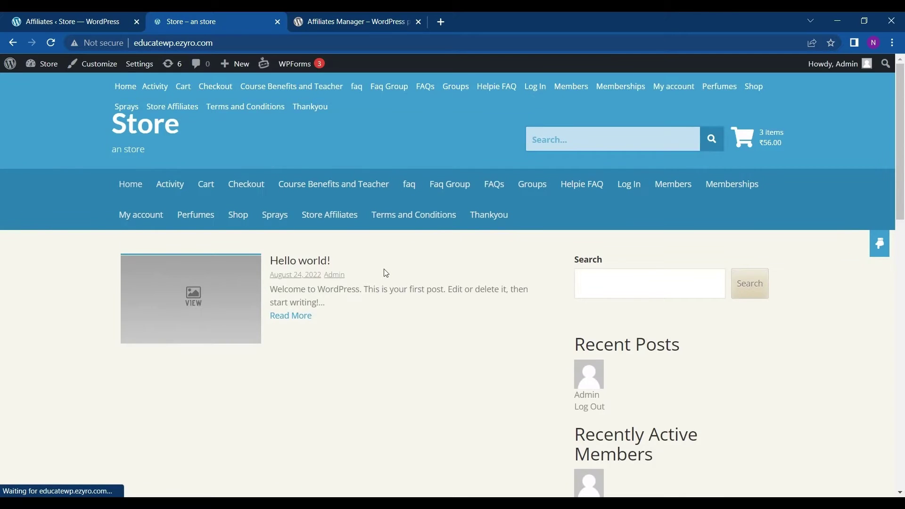
scroll(384, 269, down, 1)
mouse_move(347, 169)
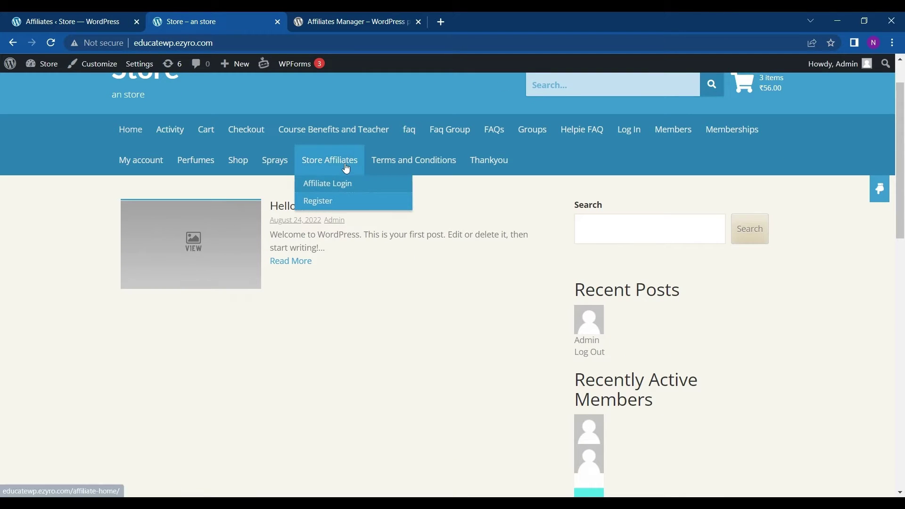
click(331, 193)
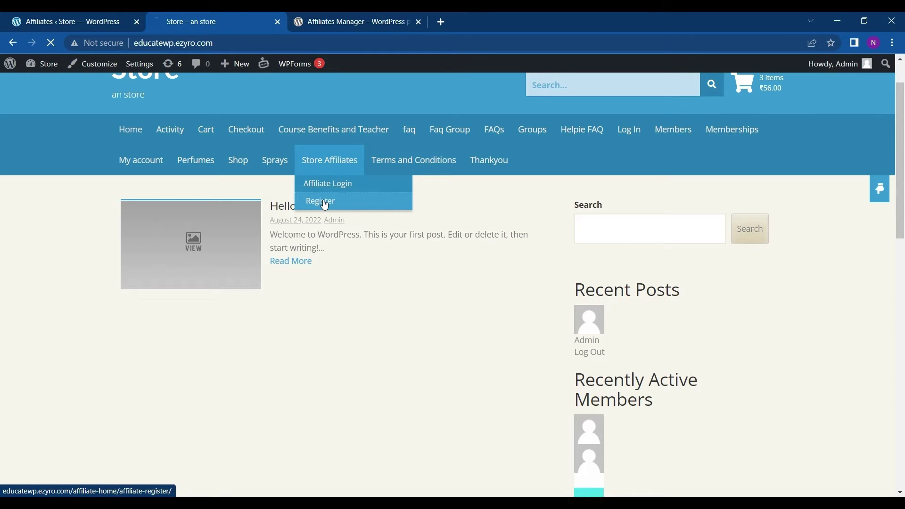
click(325, 205)
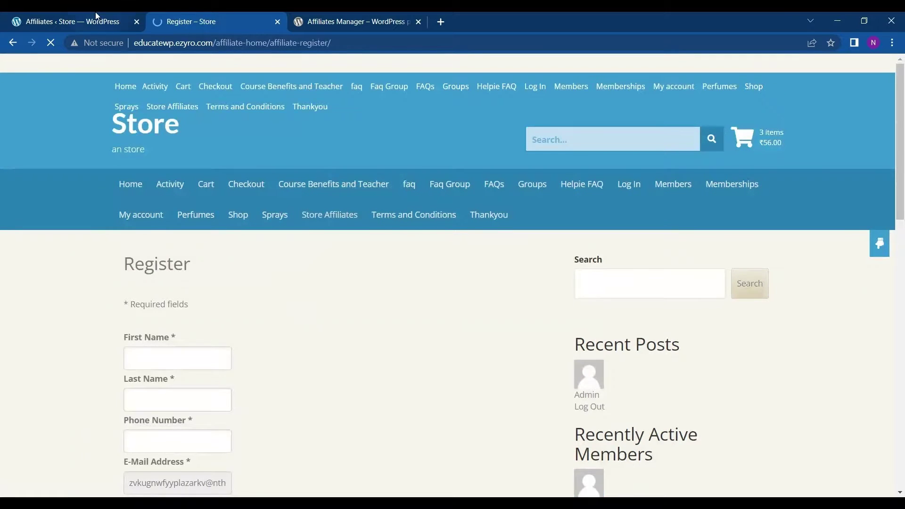
Open Affiliates > New Affiliate and look over its empty contact, address and payment fields.
click(95, 16)
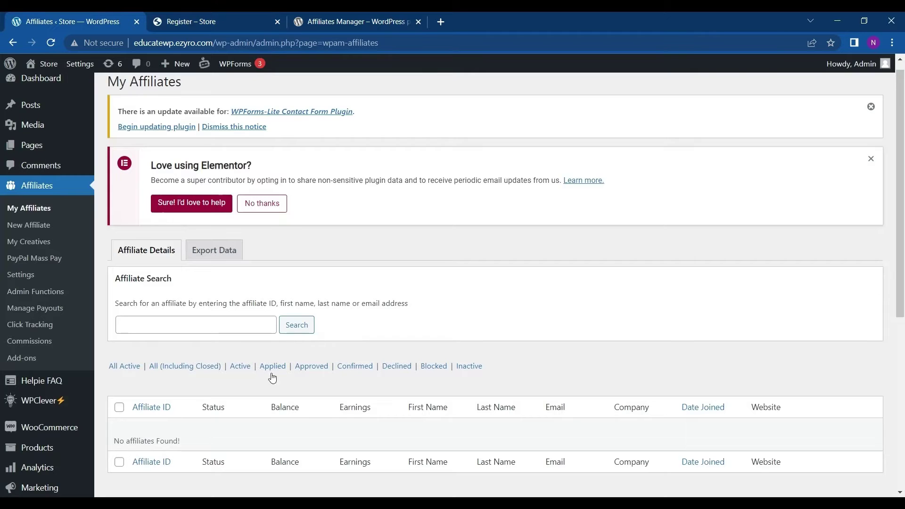
scroll(307, 404, down, 2)
scroll(254, 400, down, 1)
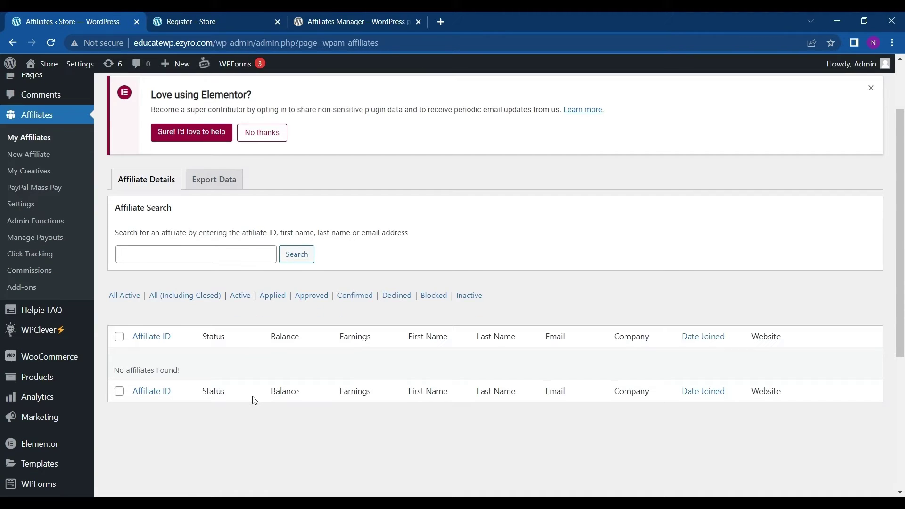
click(42, 155)
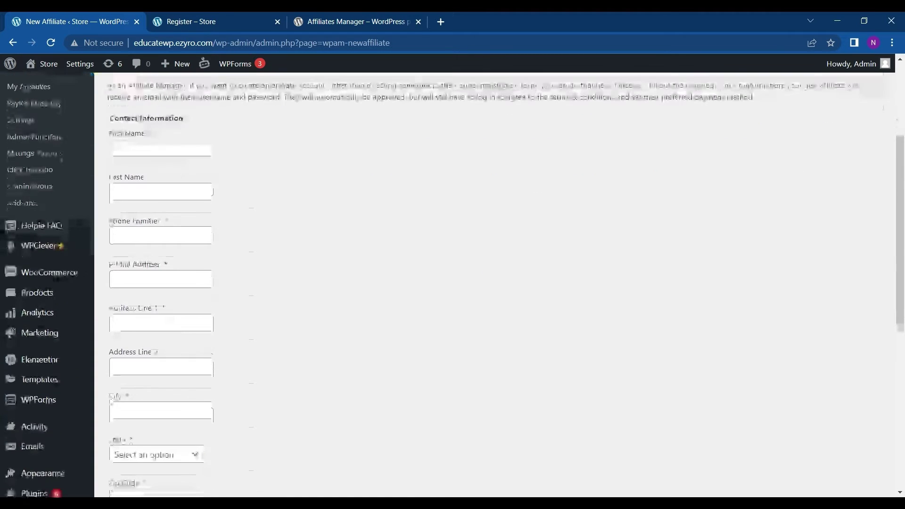
scroll(151, 340, down, 3)
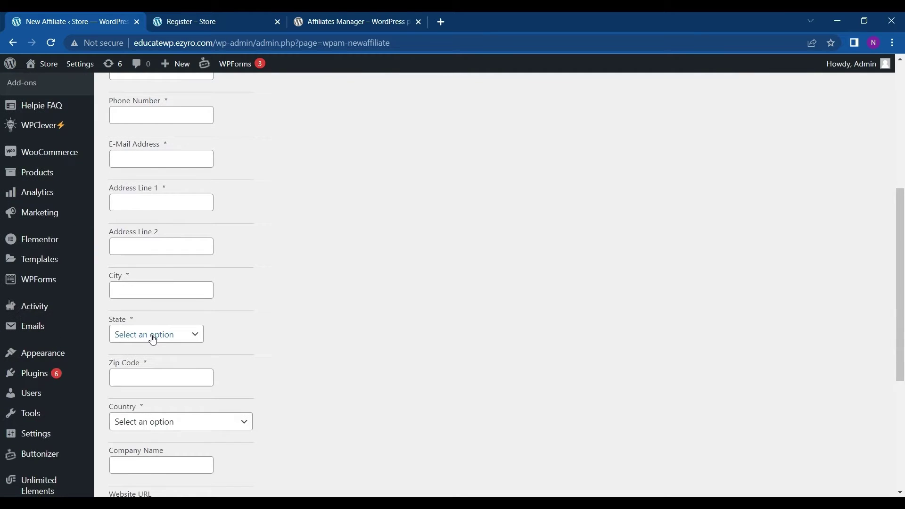
scroll(153, 339, down, 5)
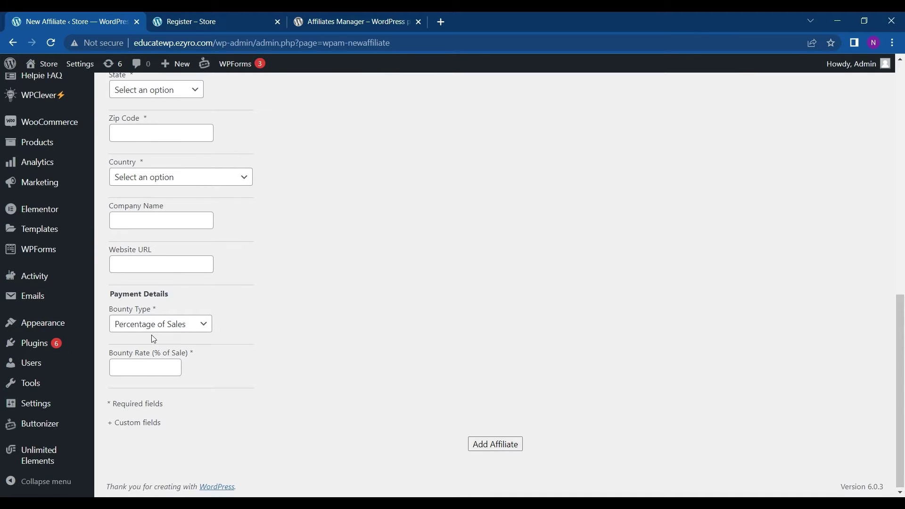
scroll(154, 339, up, 2)
scroll(154, 339, down, 2)
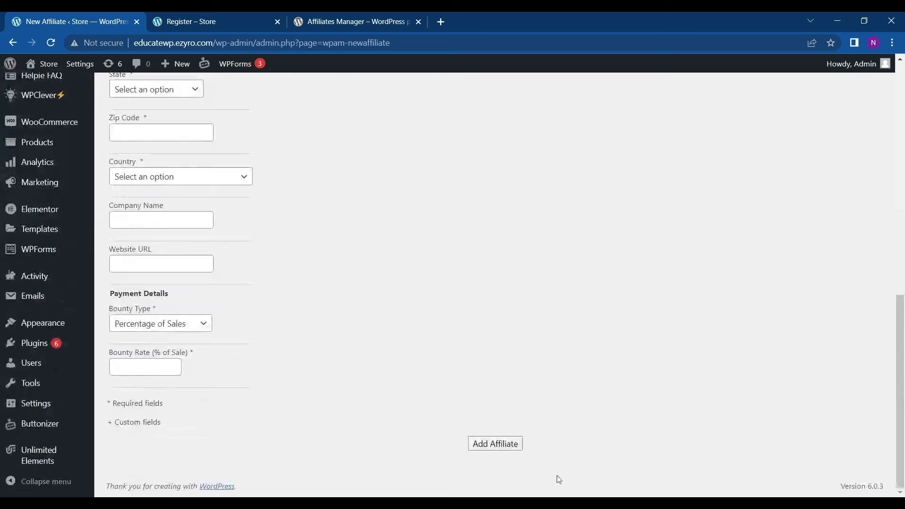
scroll(282, 350, up, 2)
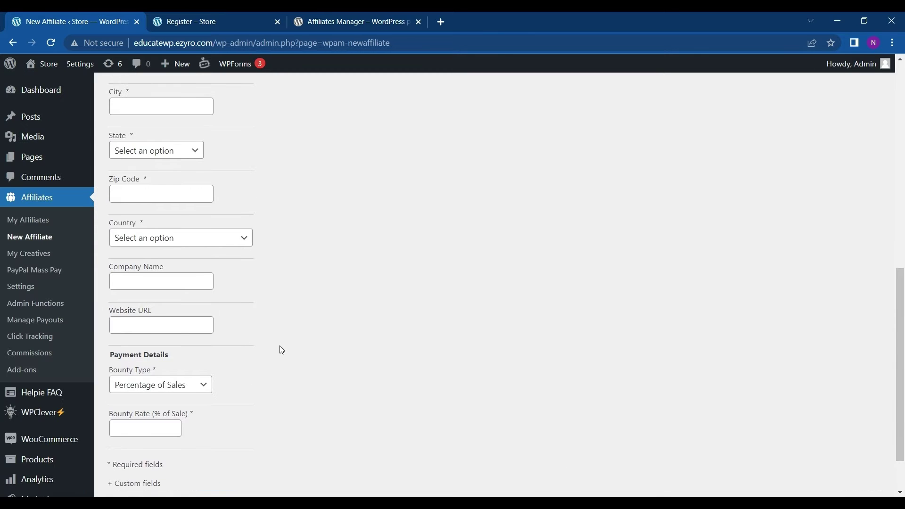
scroll(282, 350, up, 10)
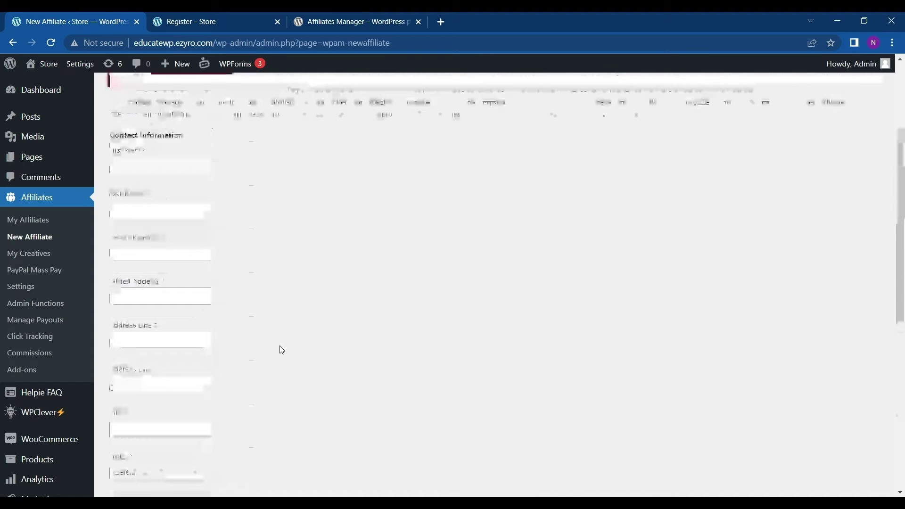
Open My Creatives and review the single active text creative, 'default creative'.
click(26, 255)
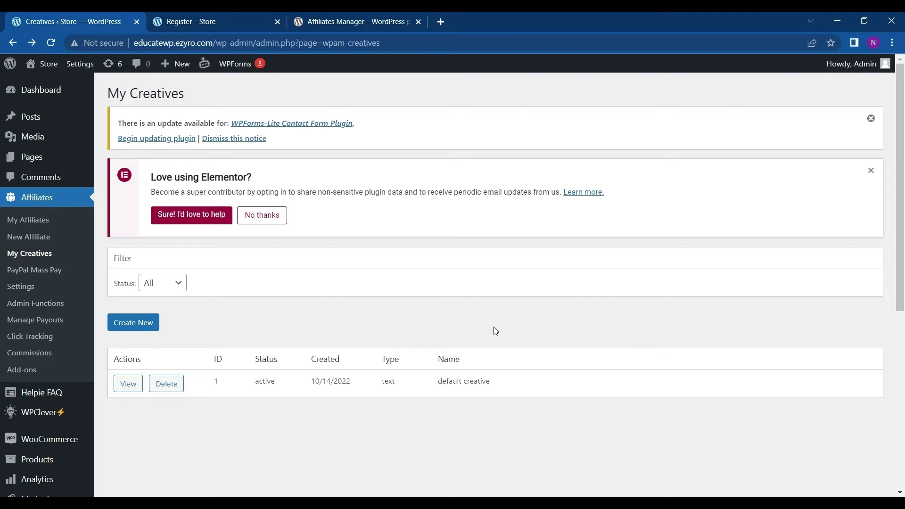
scroll(316, 360, down, 3)
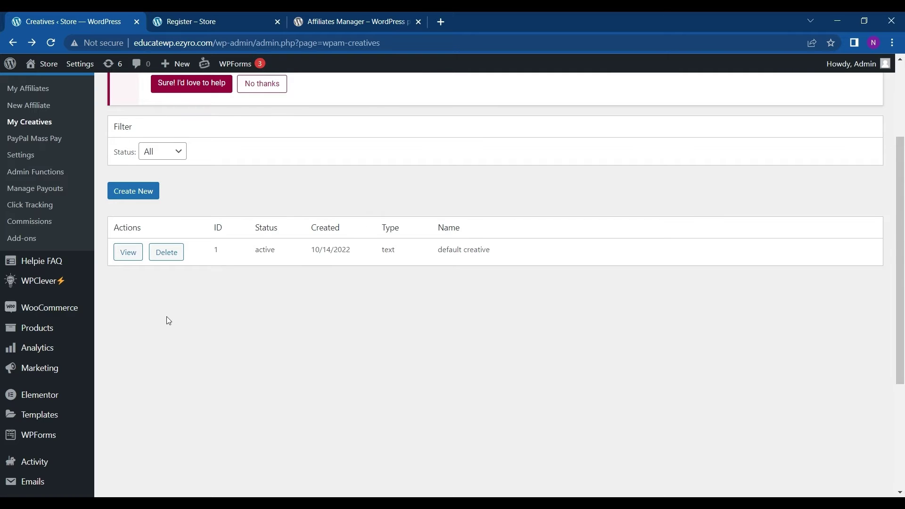
scroll(168, 321, up, 3)
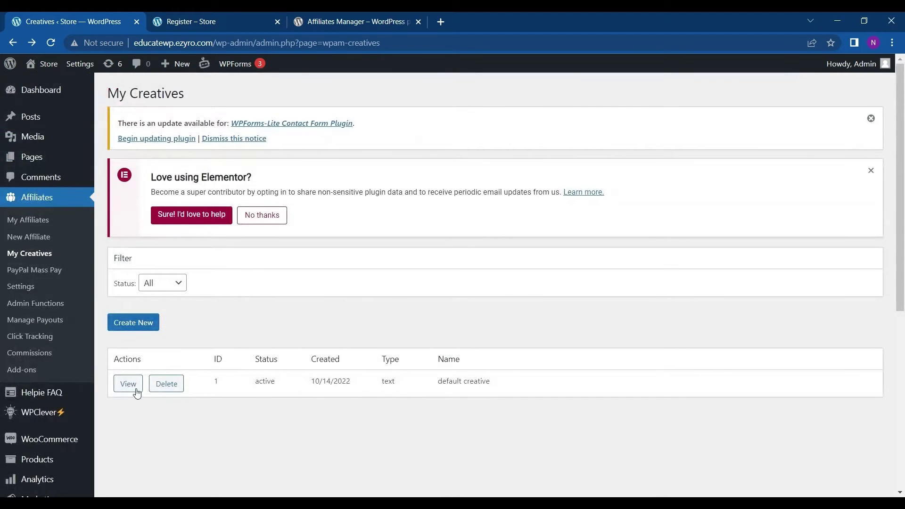
scroll(222, 380, down, 1)
scroll(222, 380, up, 1)
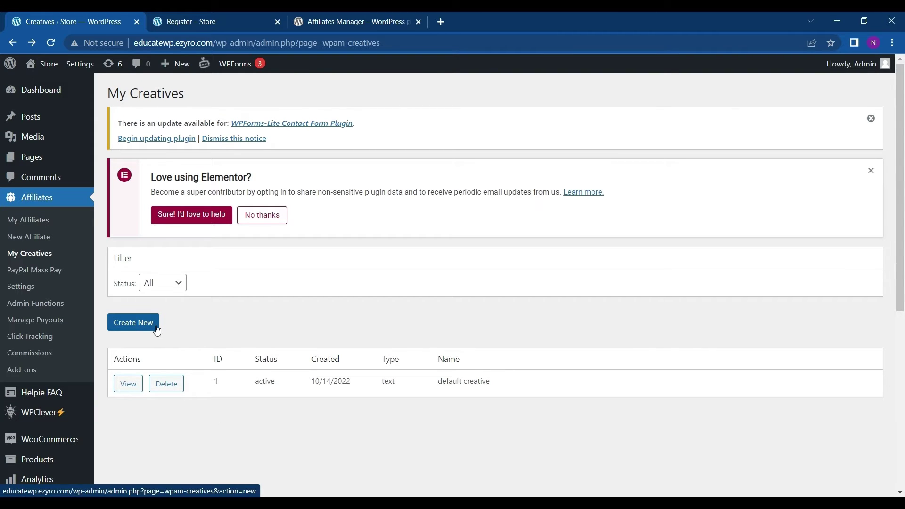
click(118, 325)
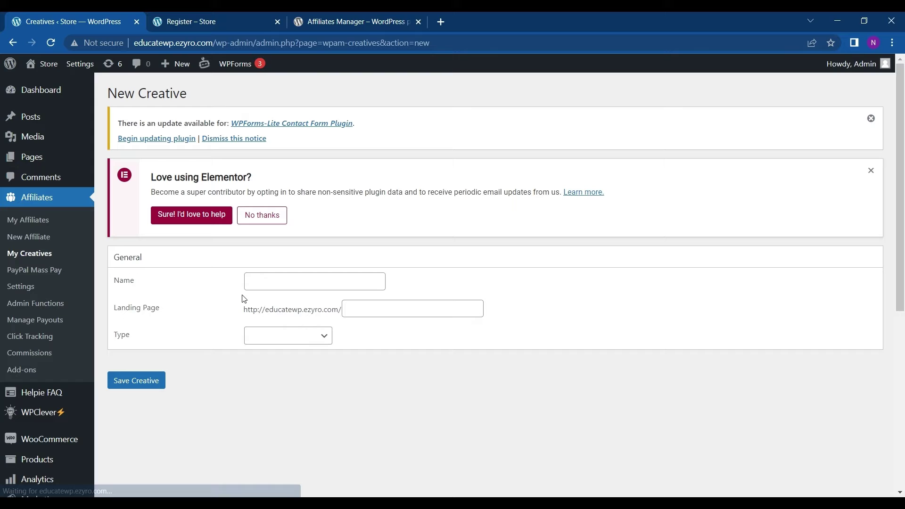
click(315, 281)
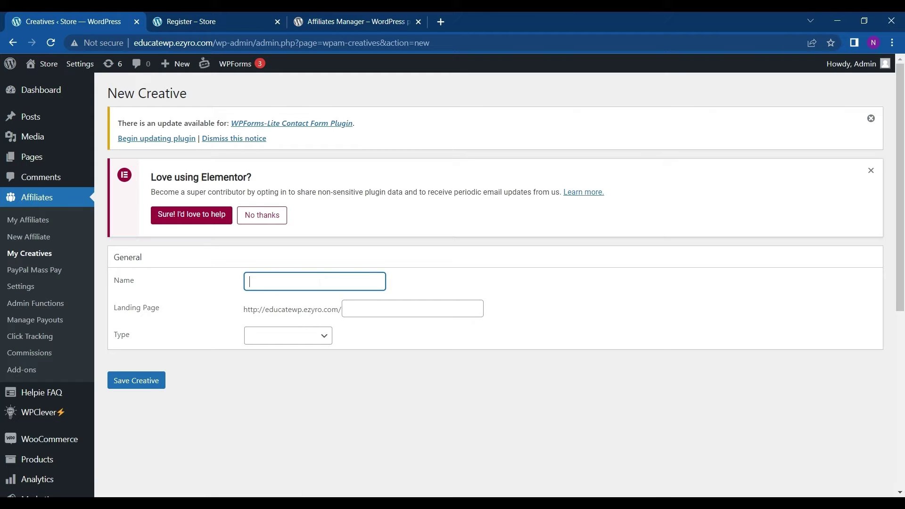
text(2)
click(384, 309)
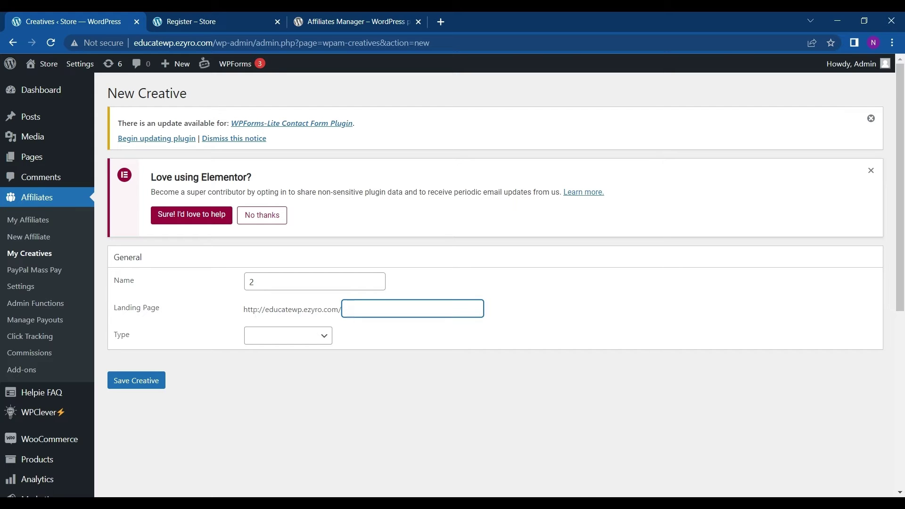
click(206, 22)
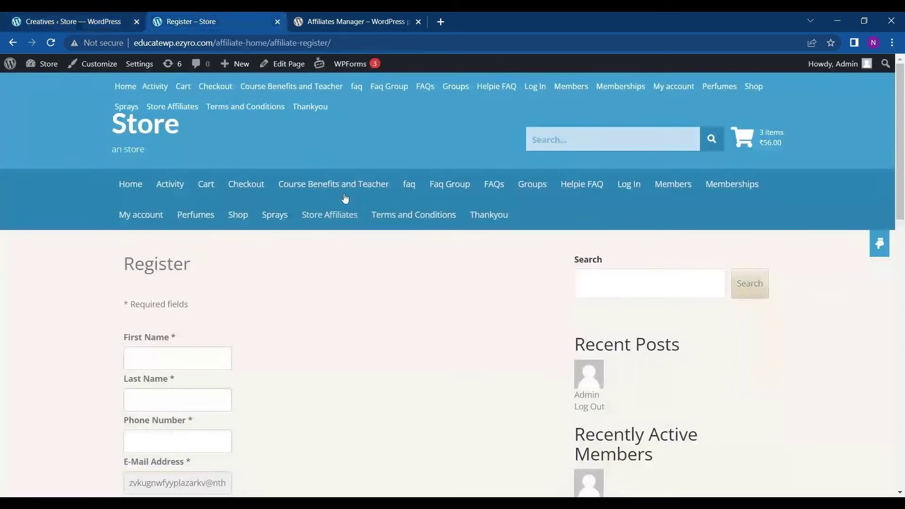
click(243, 218)
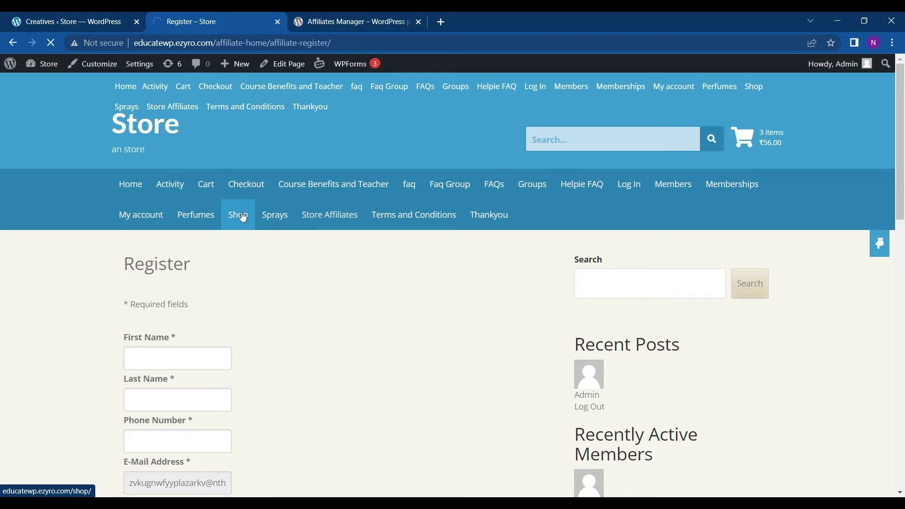
click(269, 49)
key(ctrl+c)
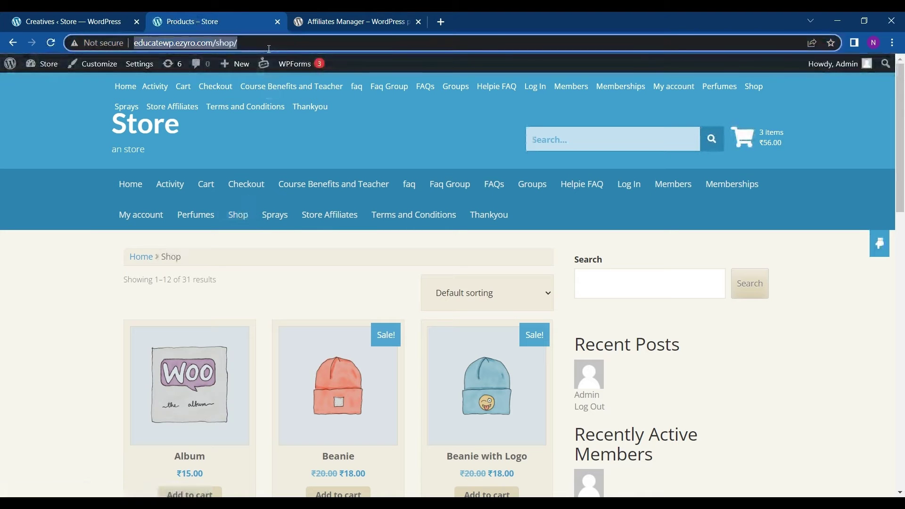
click(126, 13)
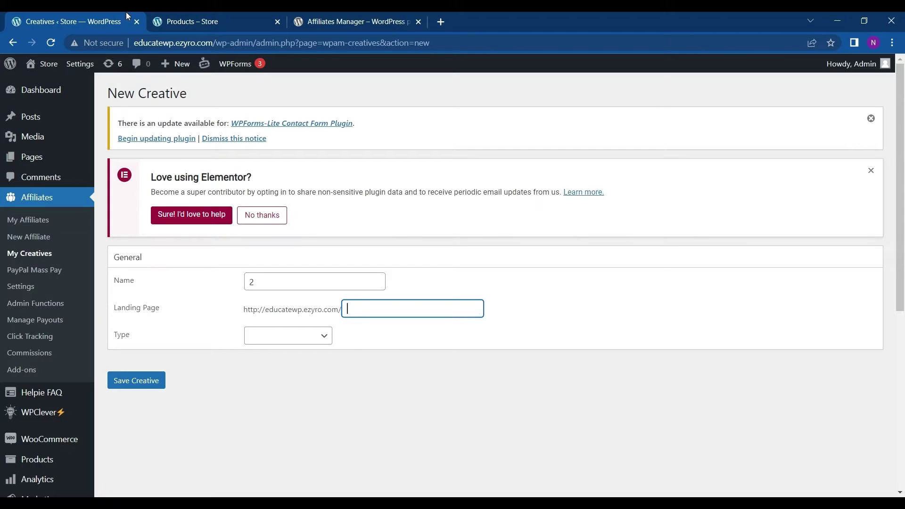
key(ctrl+v)
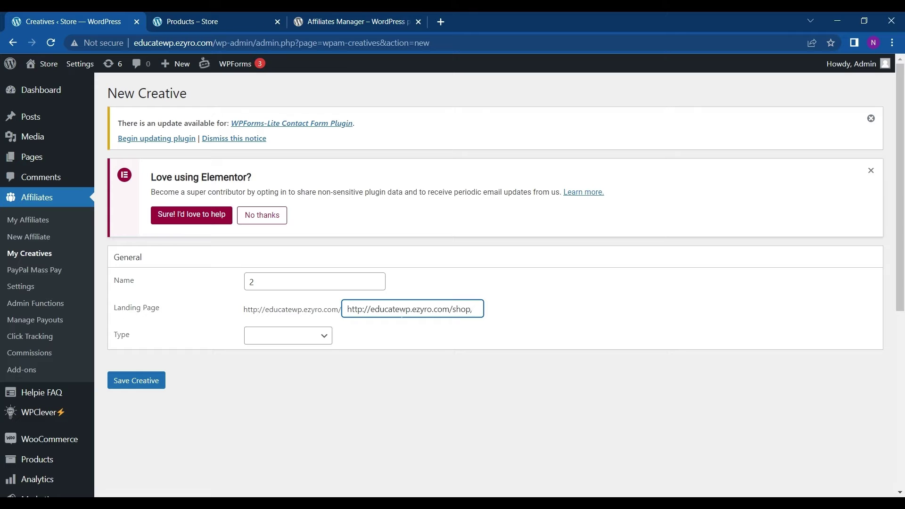
Set the creative's type to Image to reveal the Image URL and Alt Text fields.
click(293, 336)
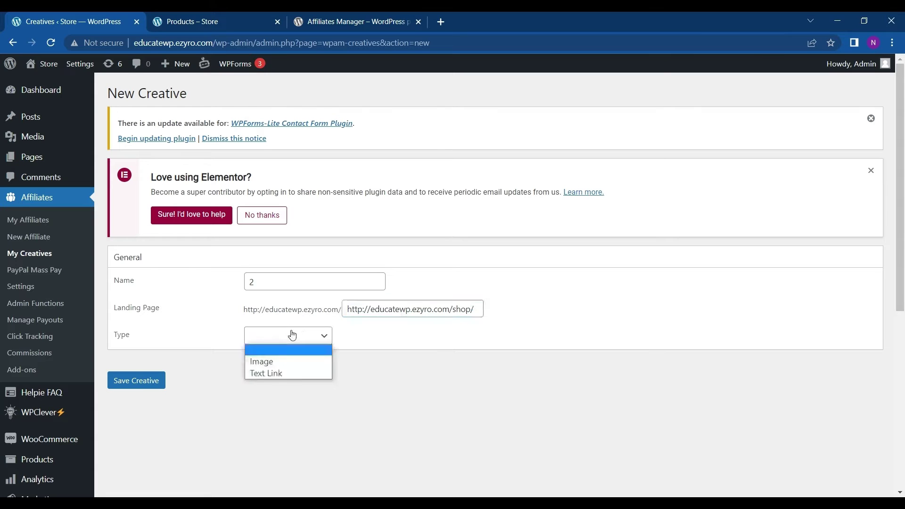
click(275, 362)
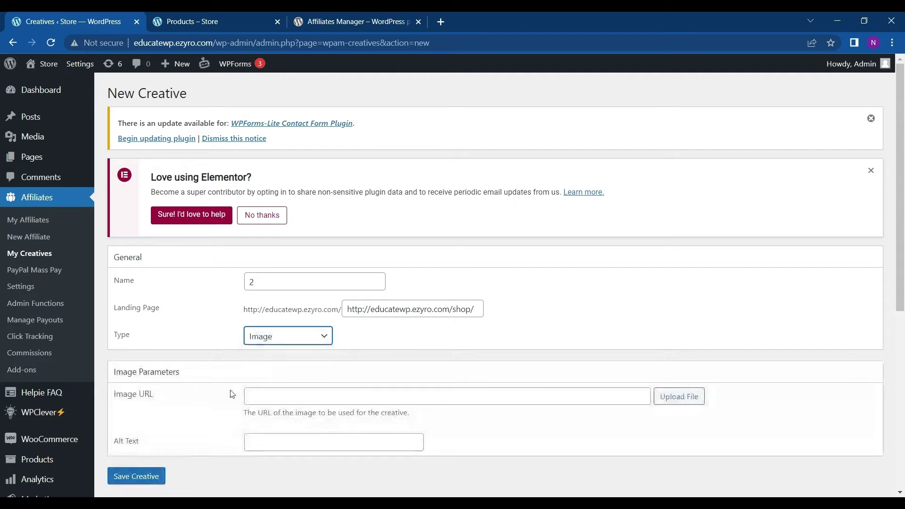
scroll(231, 394, down, 1)
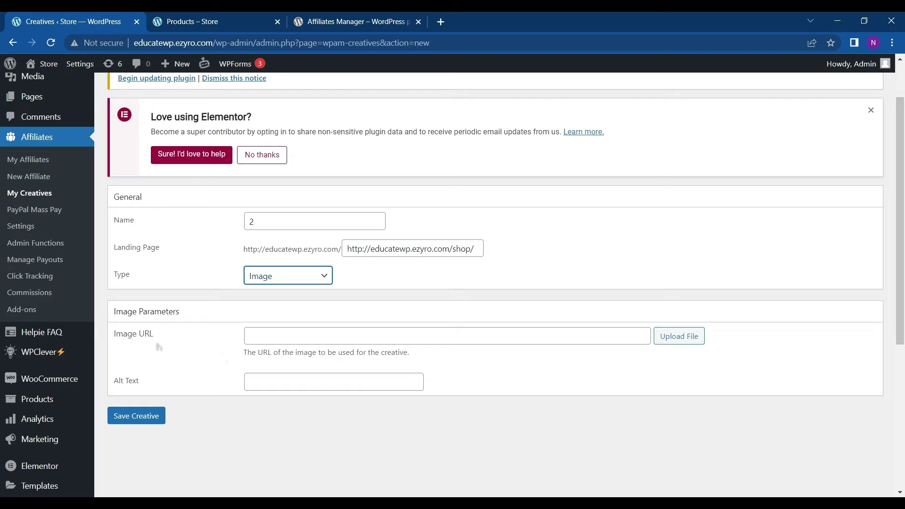
scroll(197, 349, down, 1)
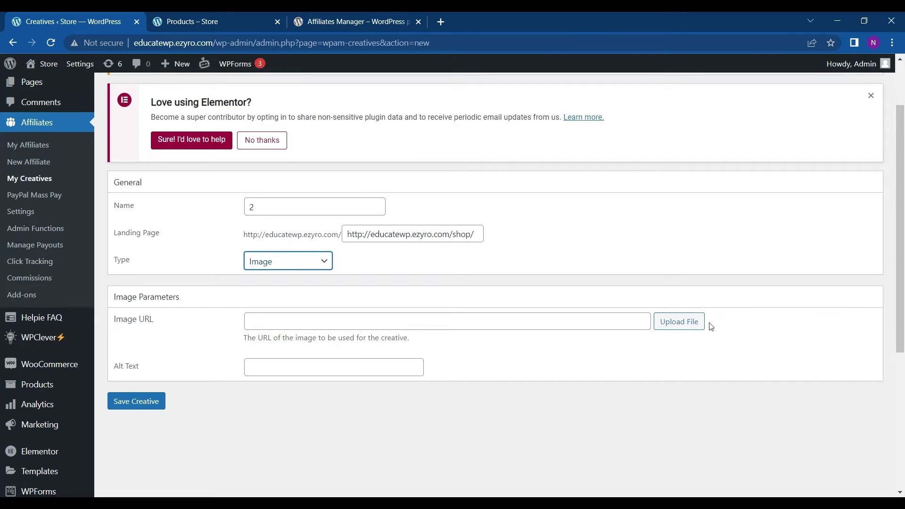
Open the image upload picker and browse the Media Library for the creative's image.
click(687, 321)
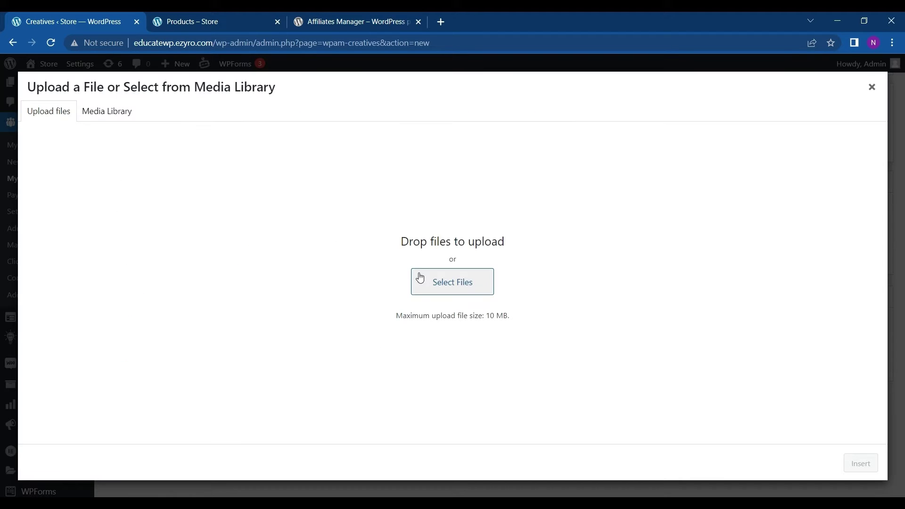
click(91, 120)
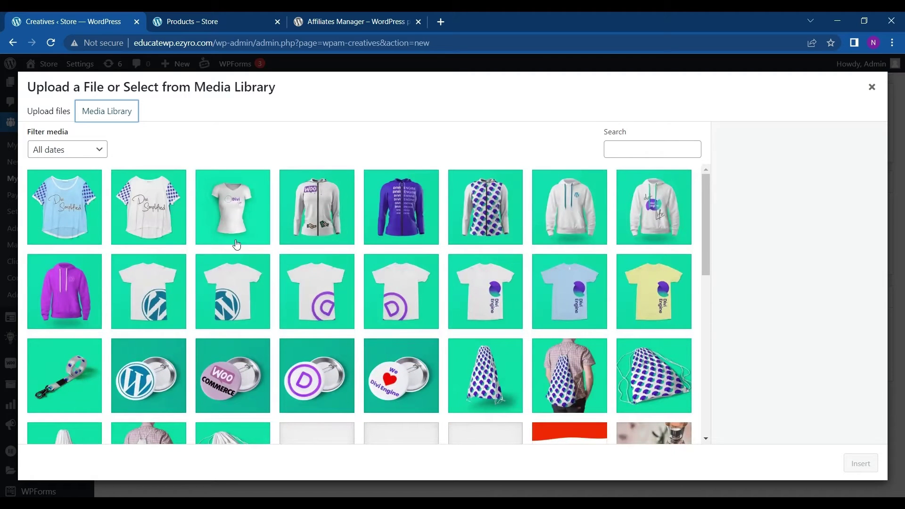
scroll(158, 295, down, 1)
scroll(158, 295, up, 1)
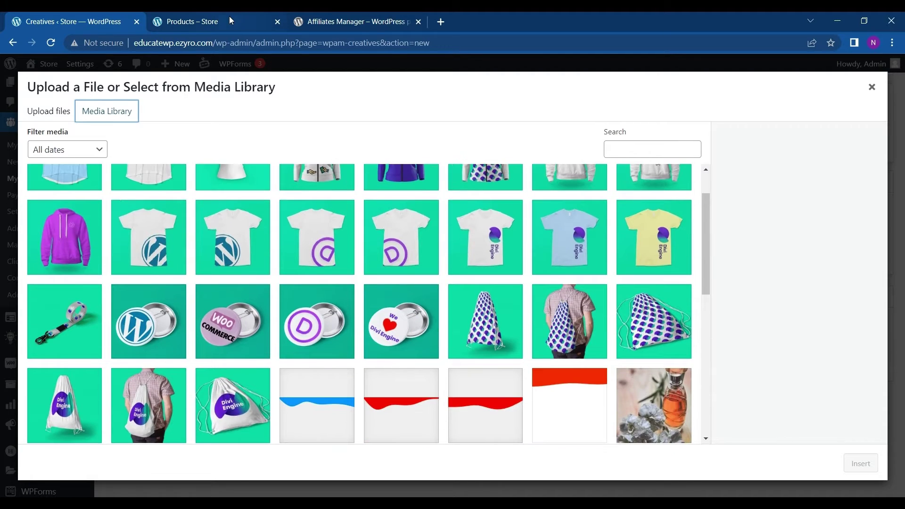
Open the store's Beanie product page and select its address for copying.
click(208, 29)
scroll(304, 252, down, 2)
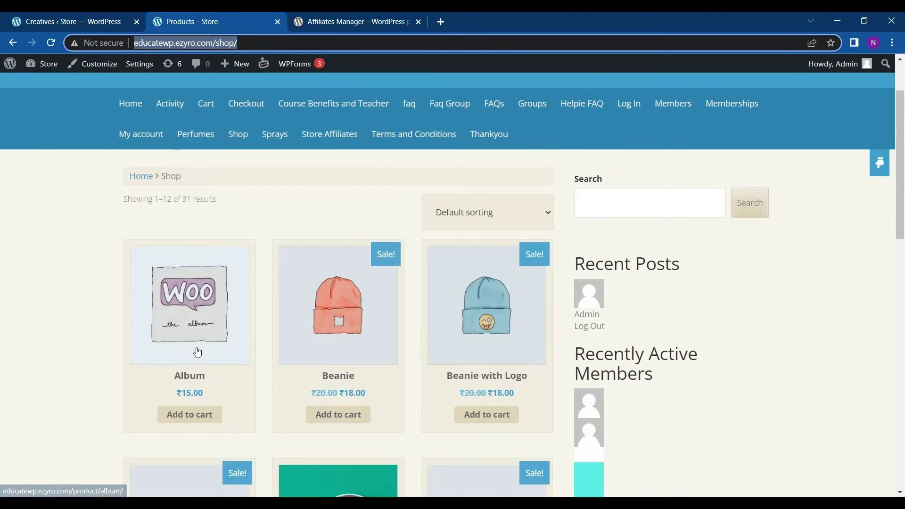
scroll(198, 353, down, 5)
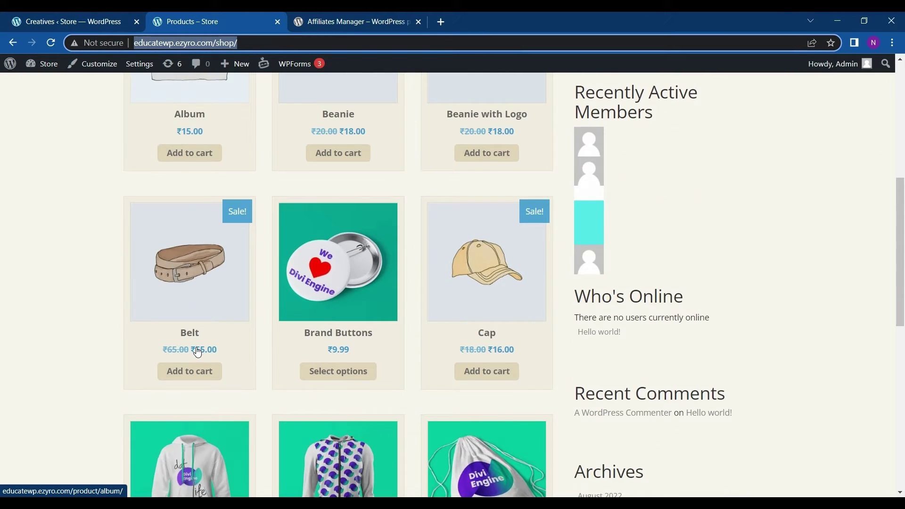
scroll(198, 353, down, 3)
scroll(198, 352, up, 3)
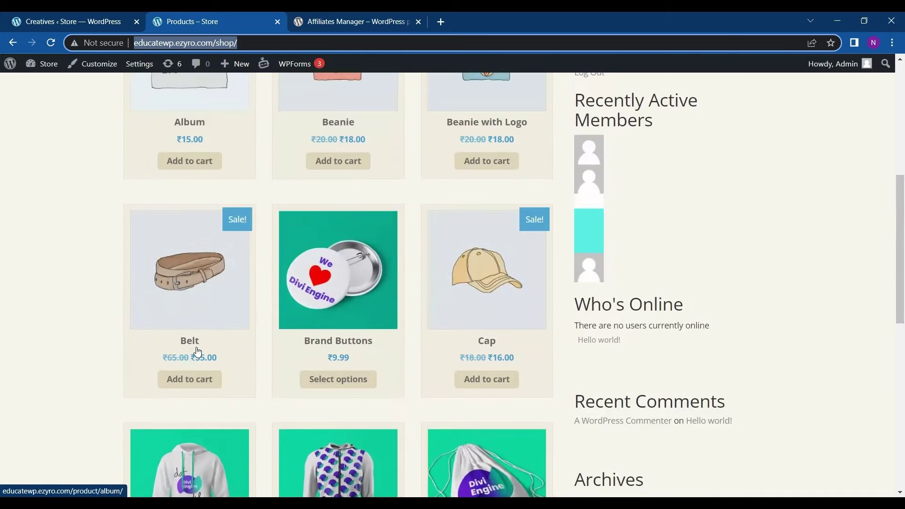
scroll(198, 353, down, 3)
scroll(189, 350, up, 8)
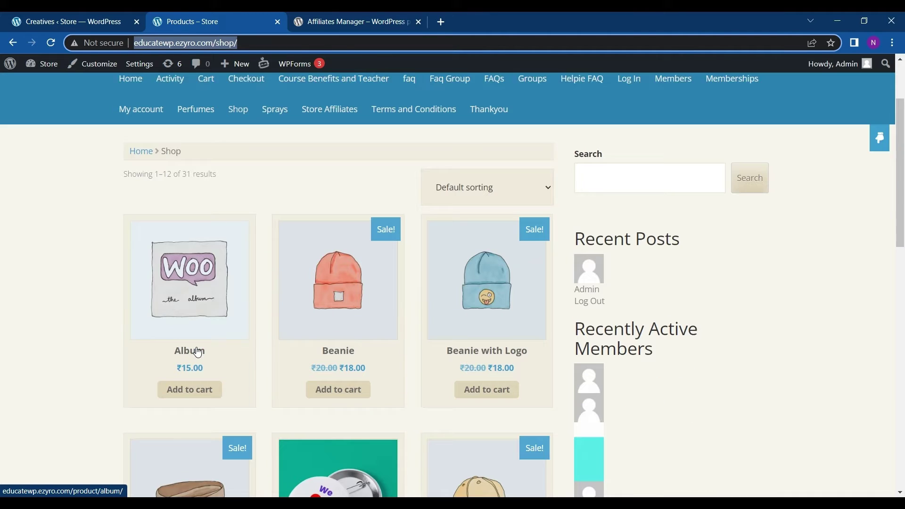
click(316, 342)
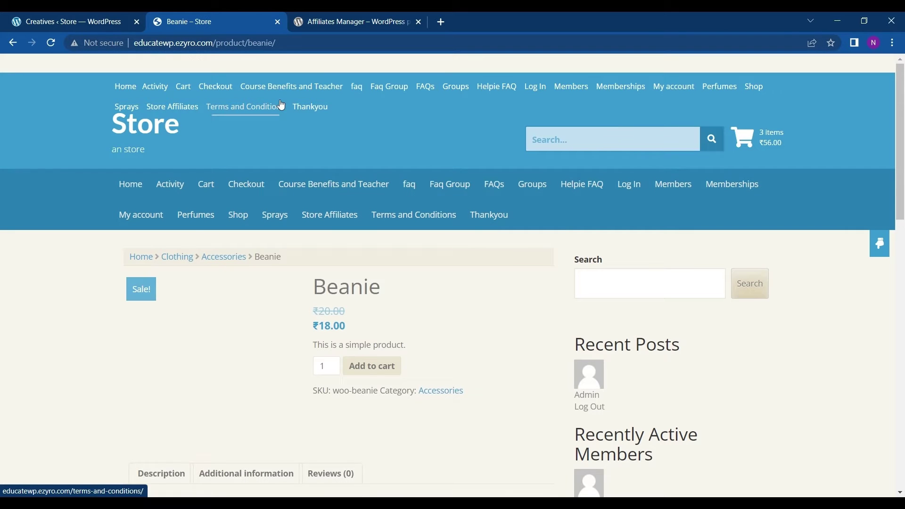
click(276, 51)
key(ctrl+c)
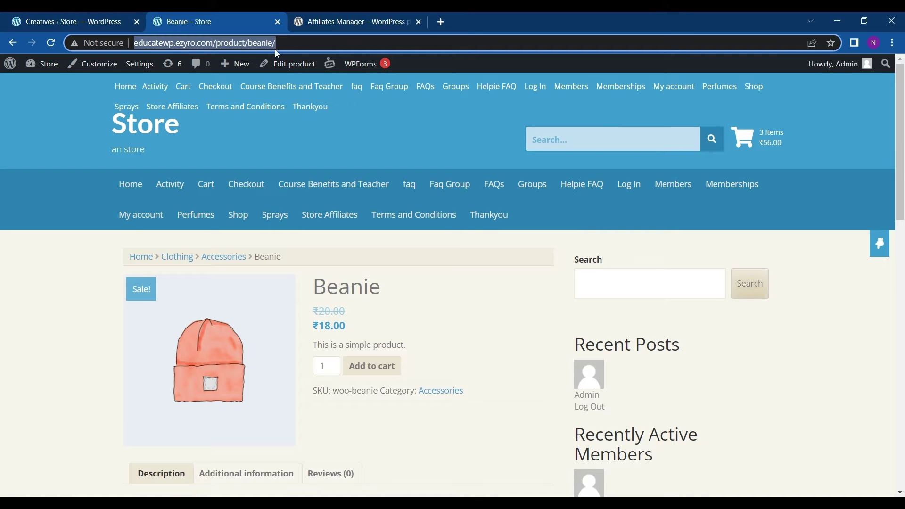
Insert the beanie-2.jpg image from the media library as the creative's Image URL.
key(ctrl+shift+Tab)
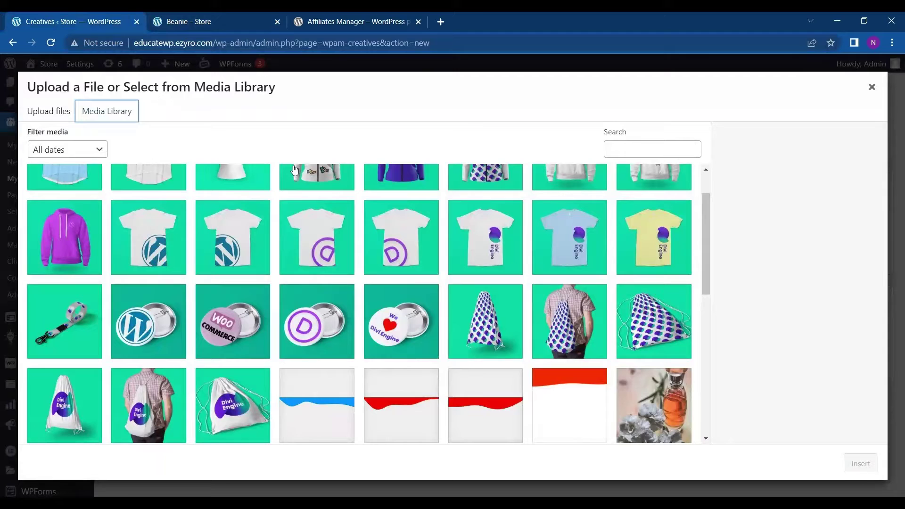
scroll(261, 314, down, 3)
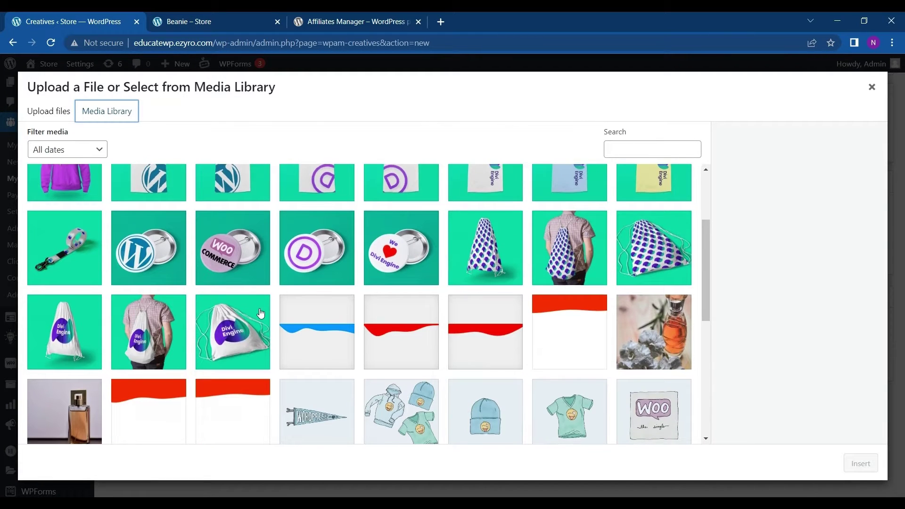
scroll(261, 313, down, 4)
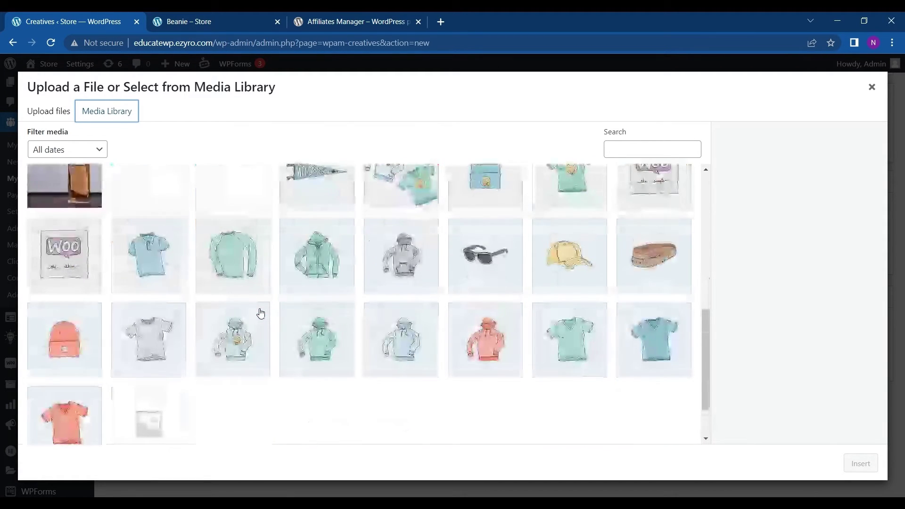
click(66, 285)
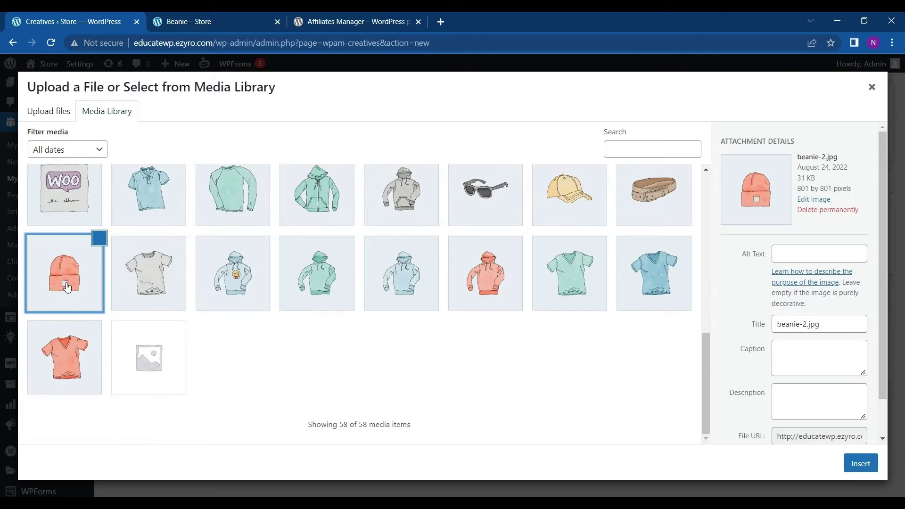
click(861, 464)
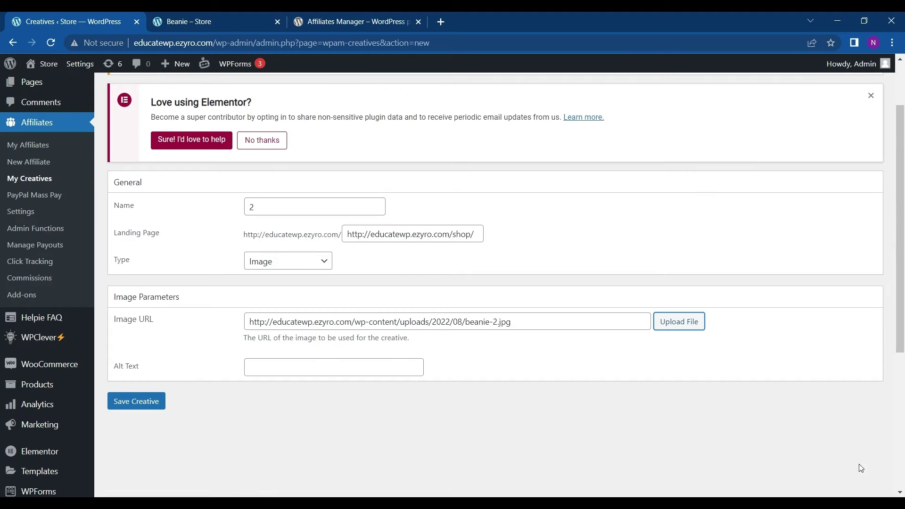
click(330, 322)
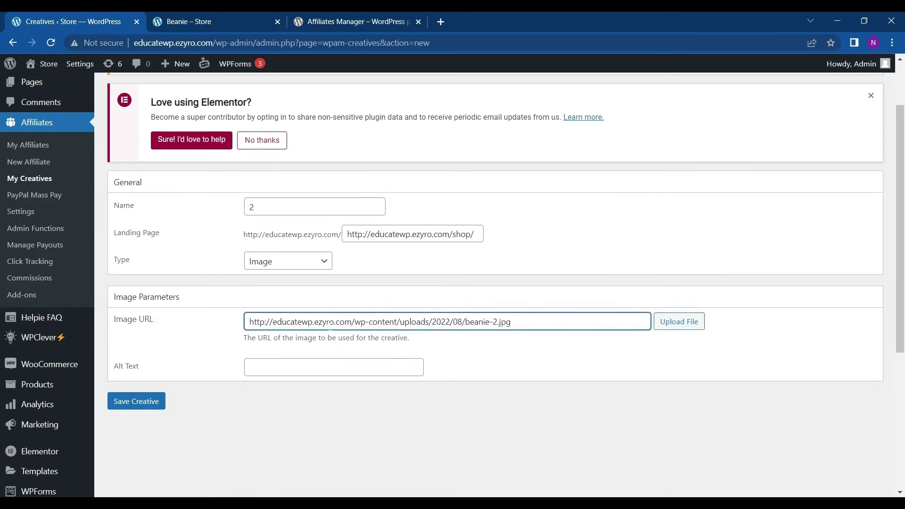
key(ctrl+a)
key(ctrl+v)
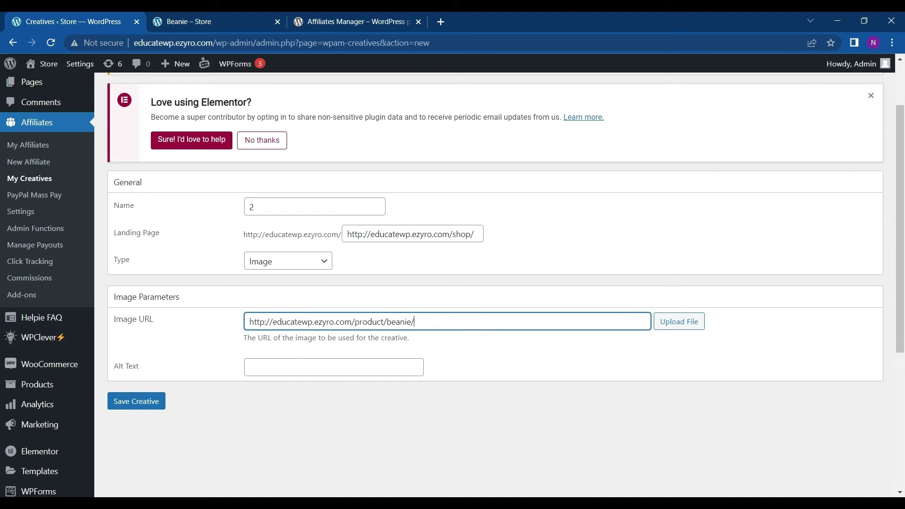
key(ctrl+z)
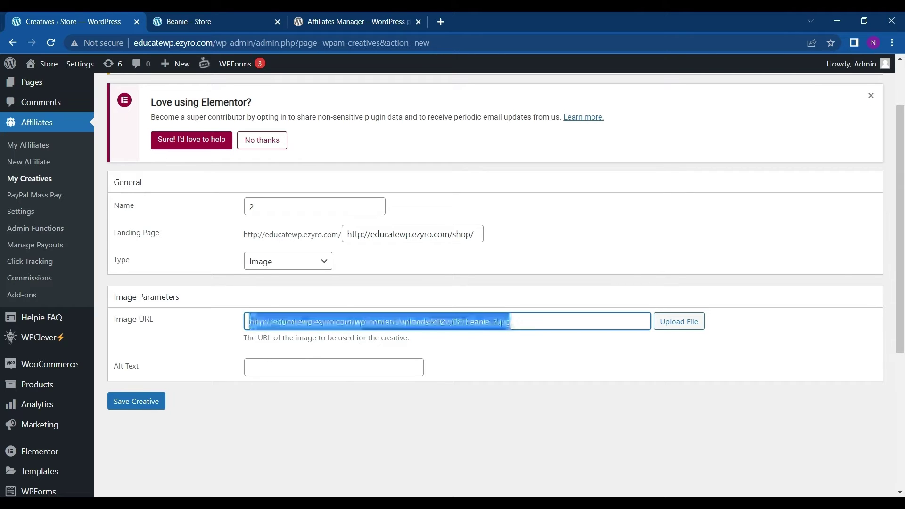
click(371, 234)
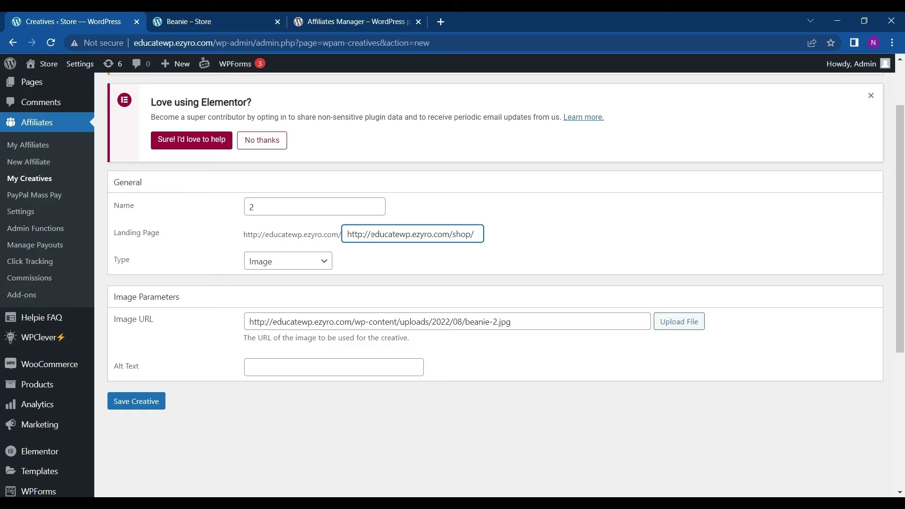
key(ctrl+a)
key(ctrl+v)
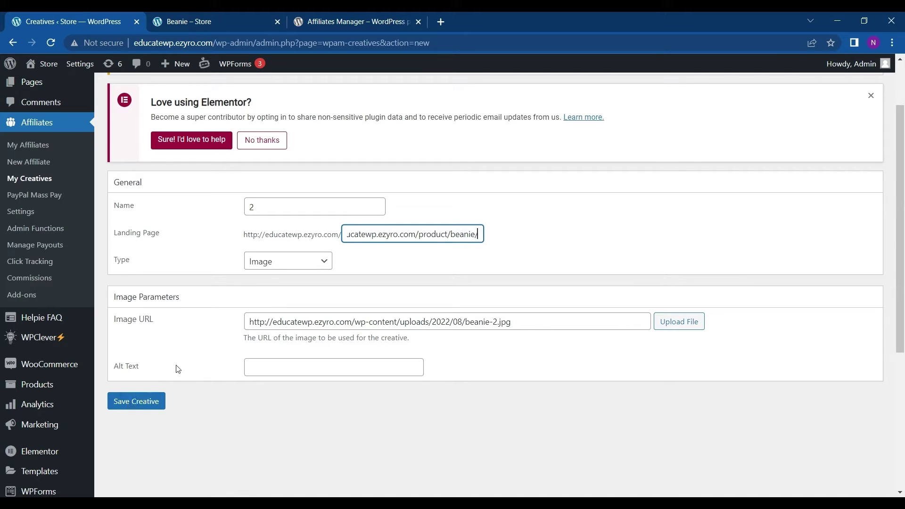
scroll(184, 363, down, 1)
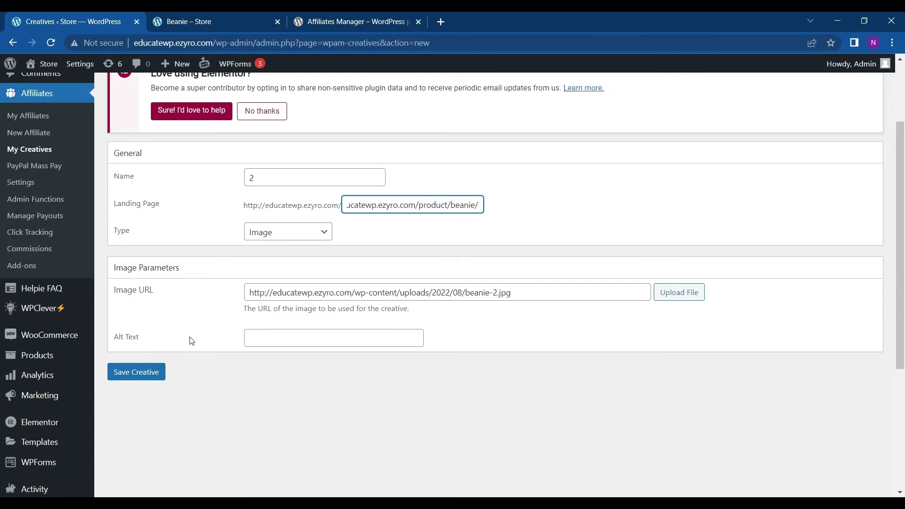
Save creative '2' and return to My Creatives to see it active beside the default creative.
click(158, 374)
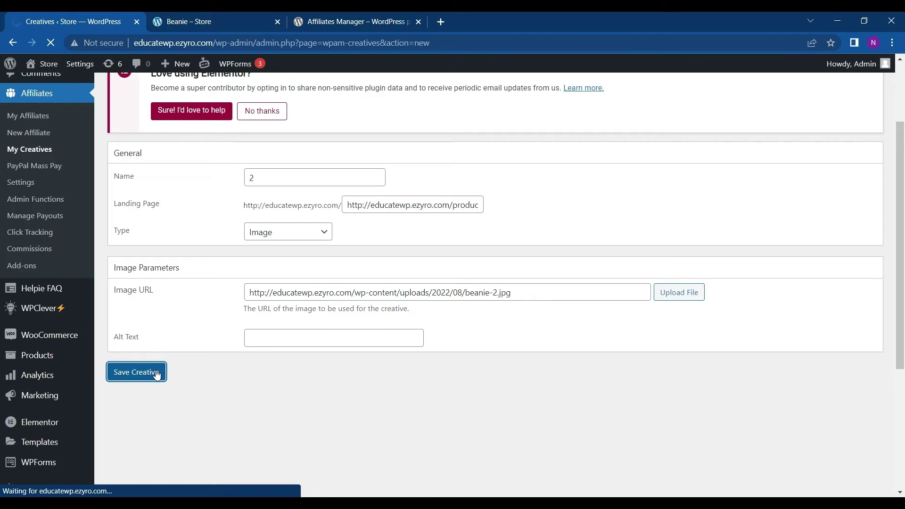
scroll(246, 366, down, 4)
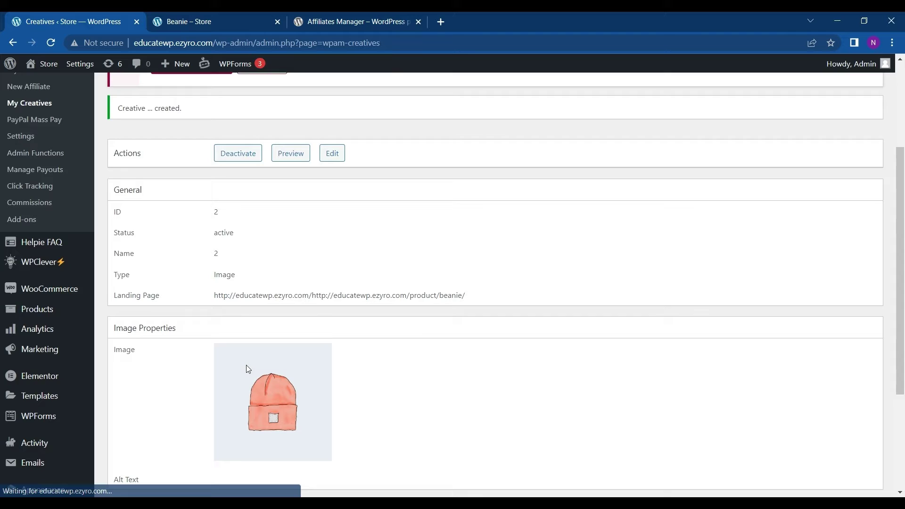
scroll(246, 364, down, 1)
scroll(169, 244, up, 3)
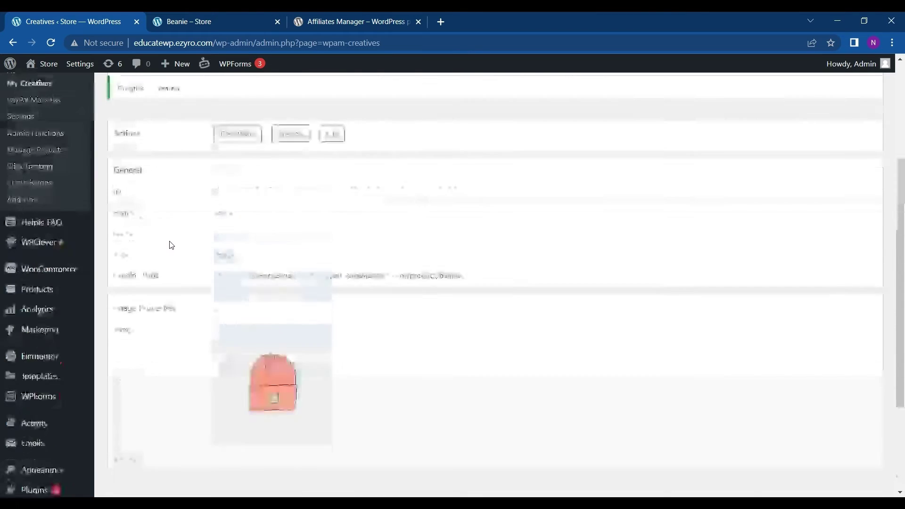
scroll(170, 244, up, 2)
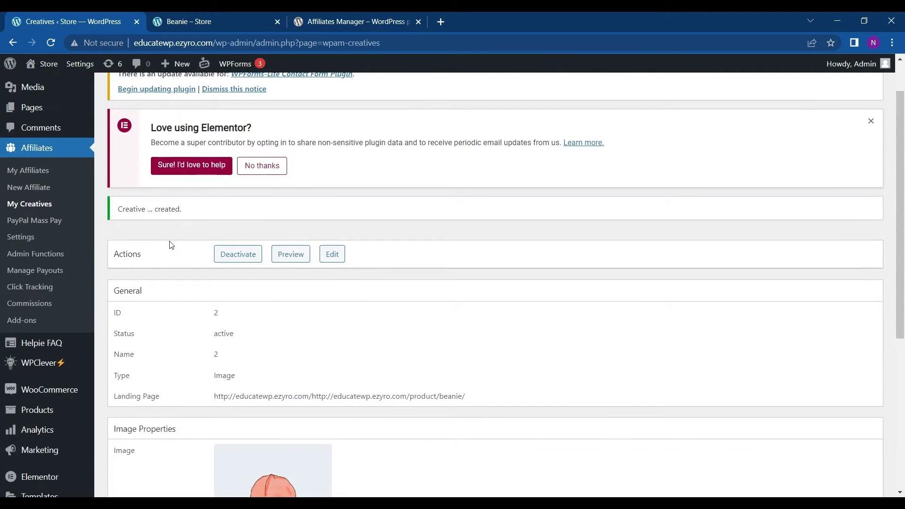
scroll(261, 219, up, 2)
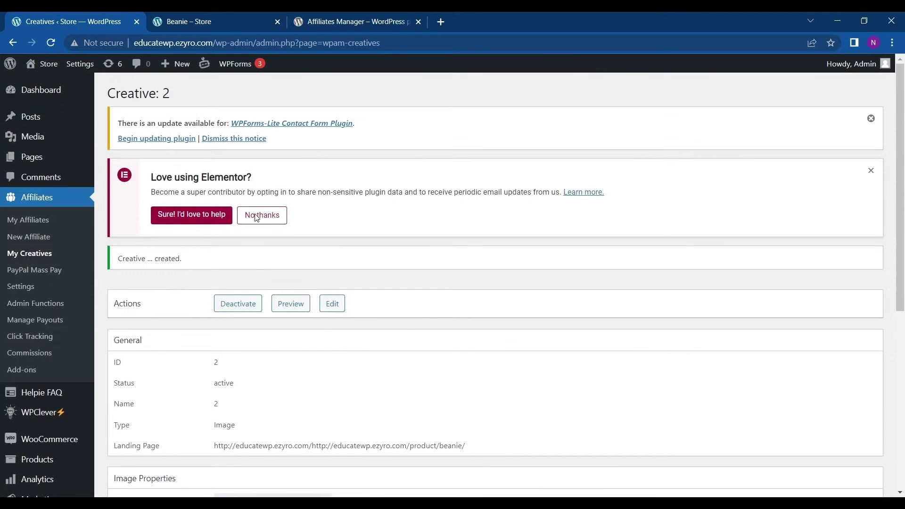
click(33, 261)
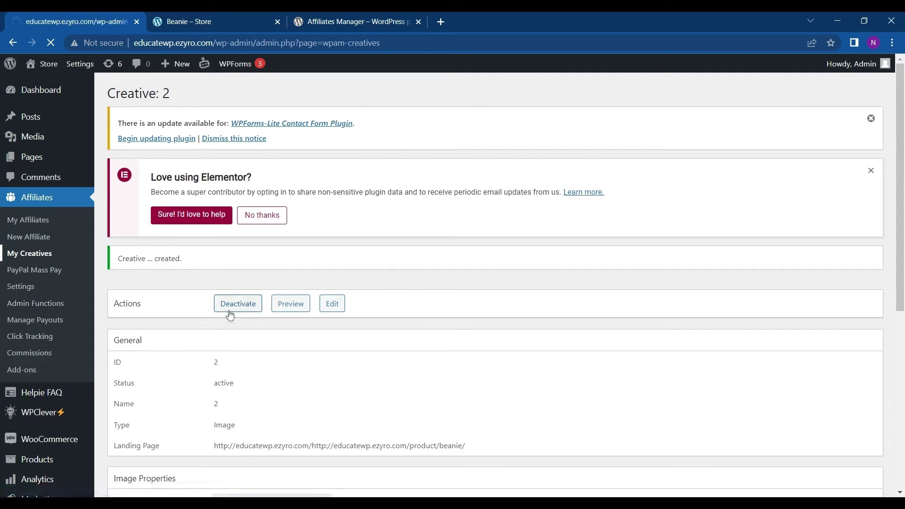
scroll(321, 307, down, 2)
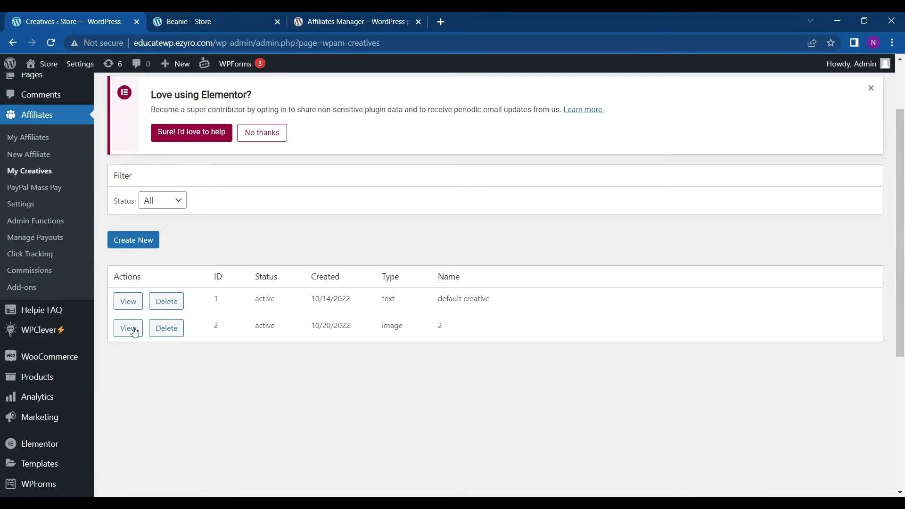
click(128, 302)
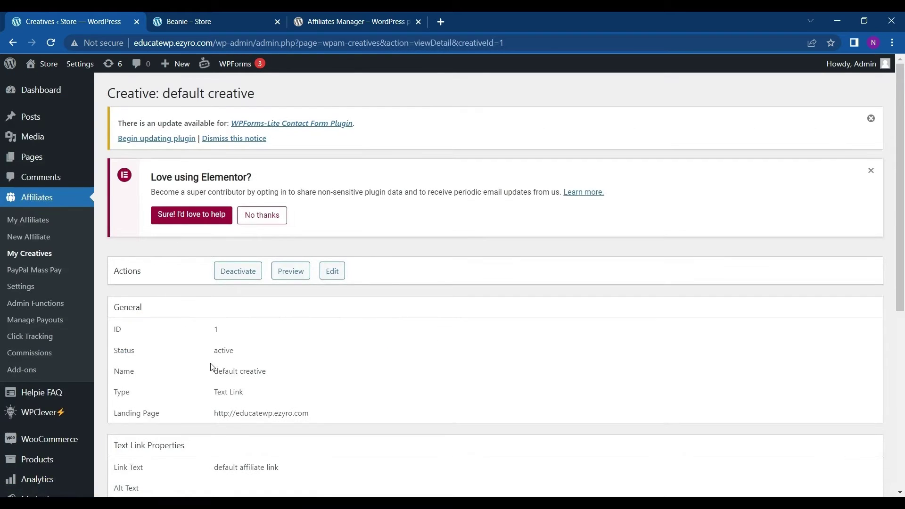
scroll(212, 363, down, 3)
scroll(212, 365, up, 3)
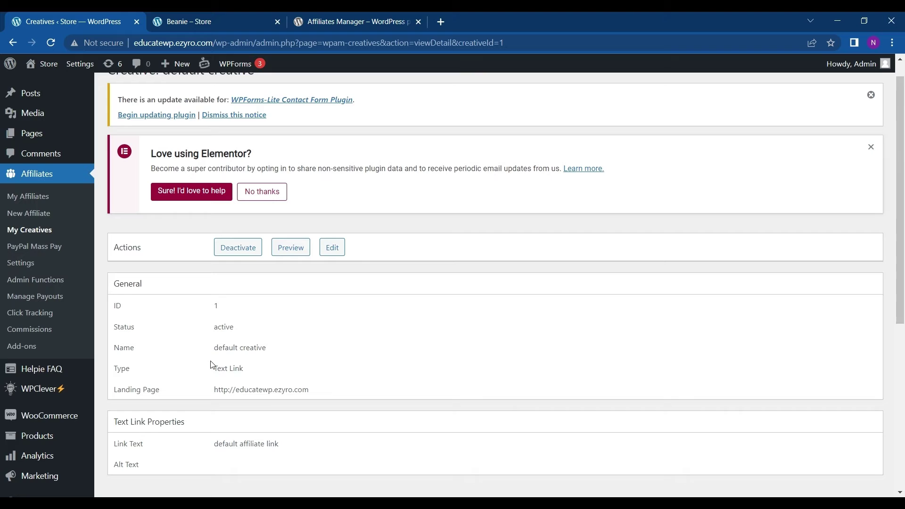
scroll(212, 364, down, 3)
scroll(212, 364, up, 2)
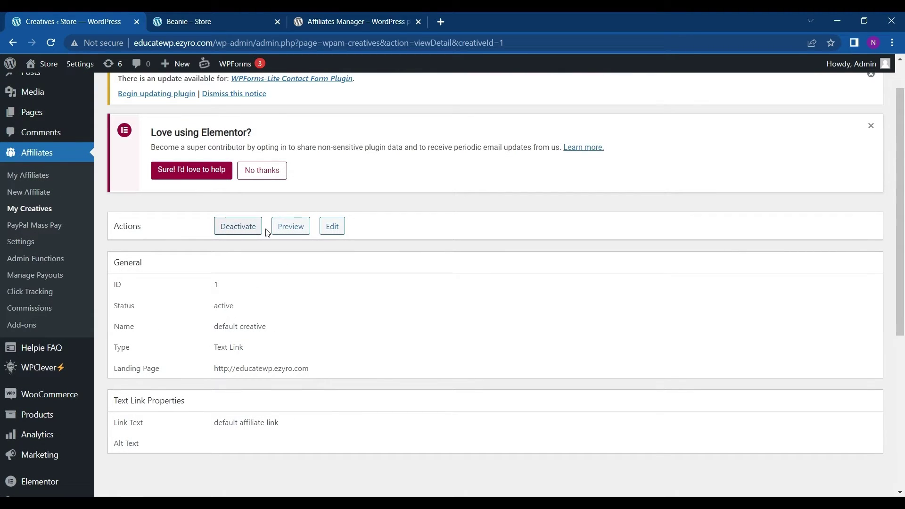
click(302, 228)
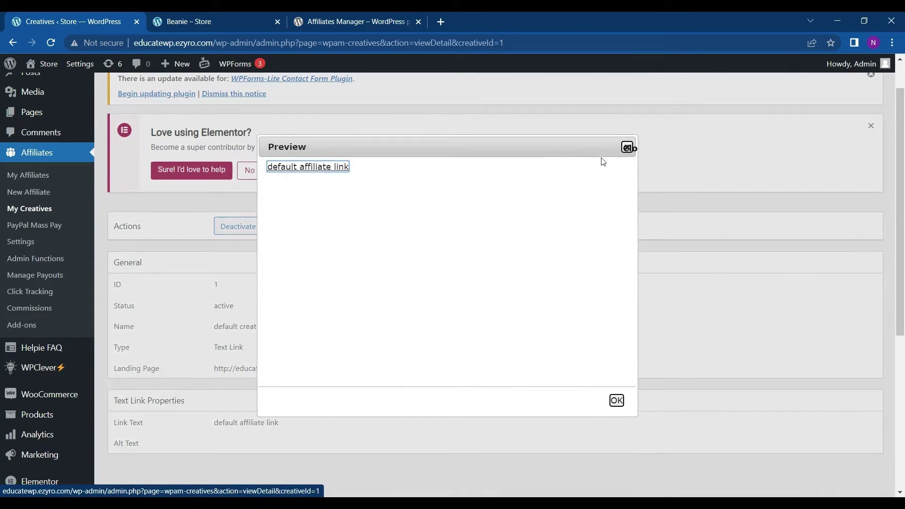
click(617, 402)
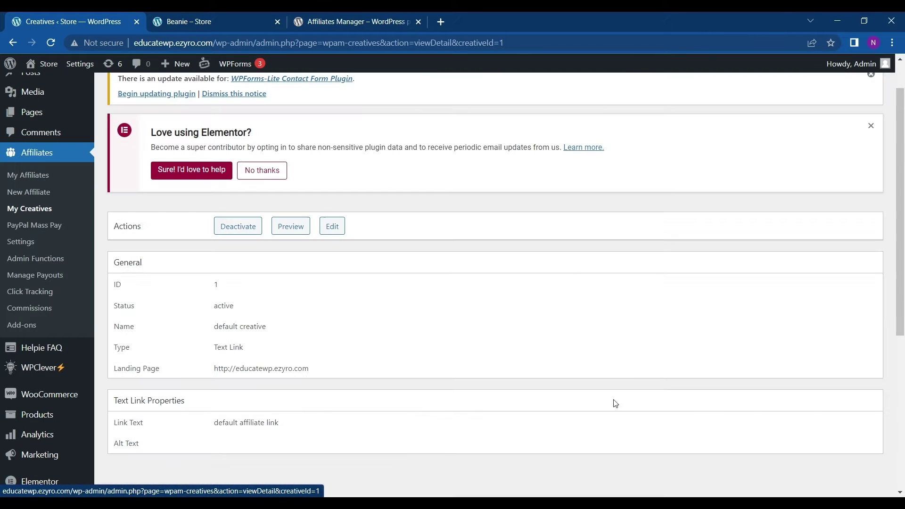
scroll(173, 166, up, 2)
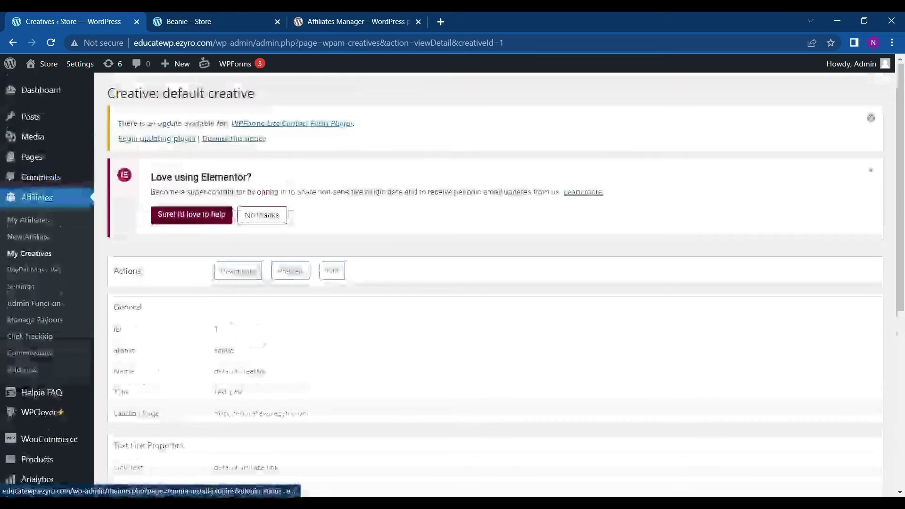
Back in My Creatives, view creative 2 and preview its beanie image.
click(12, 43)
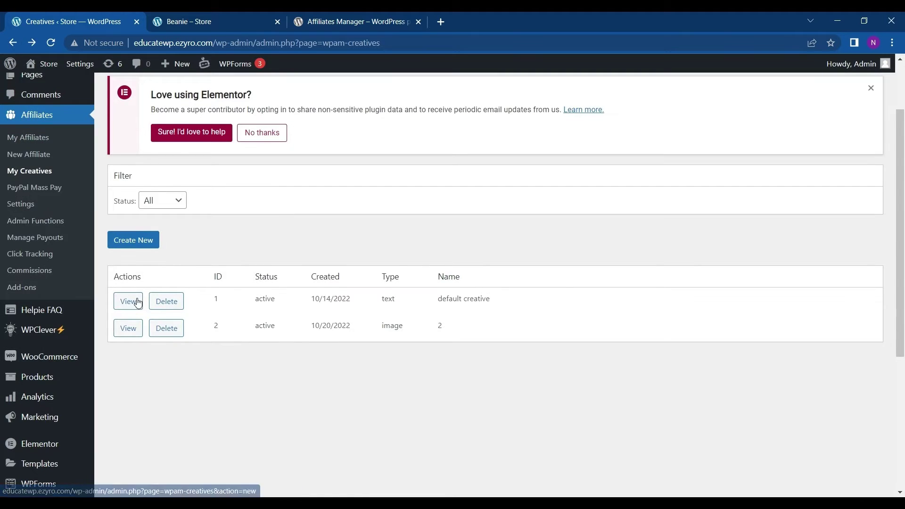
click(128, 329)
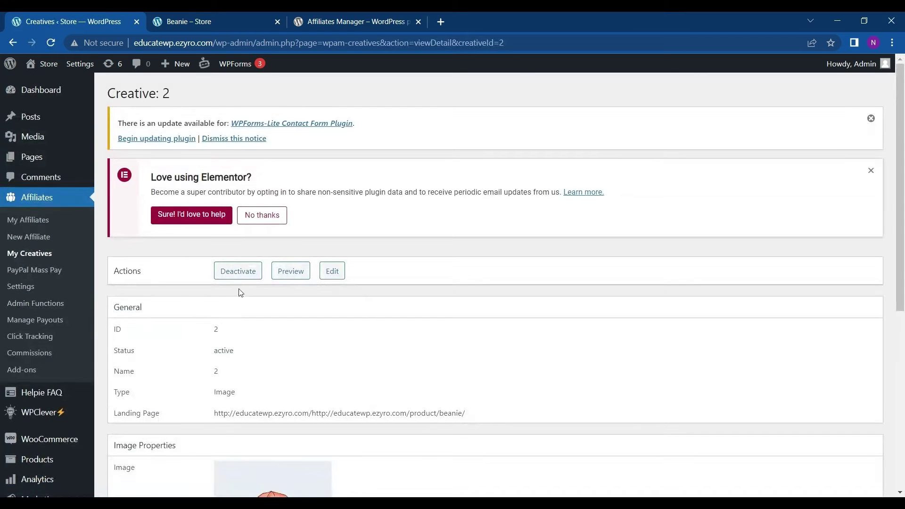
click(287, 279)
scroll(410, 285, down, 5)
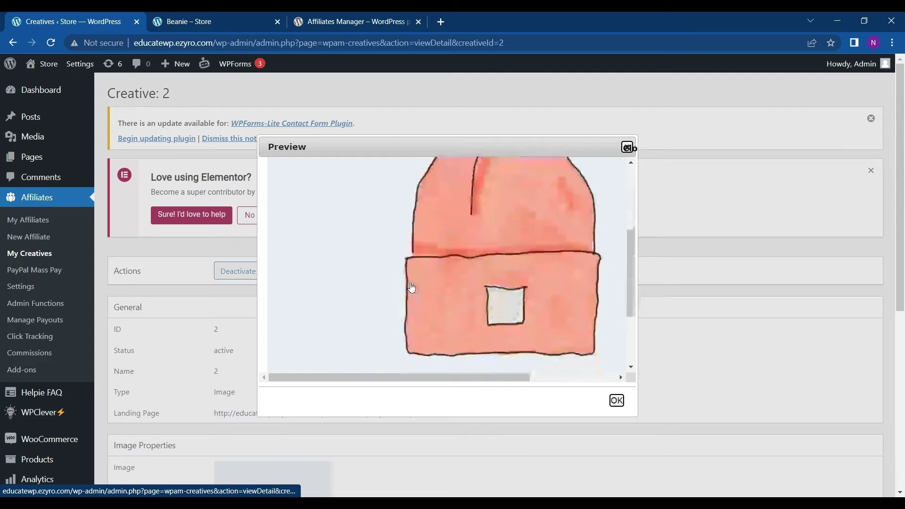
scroll(543, 350, down, 3)
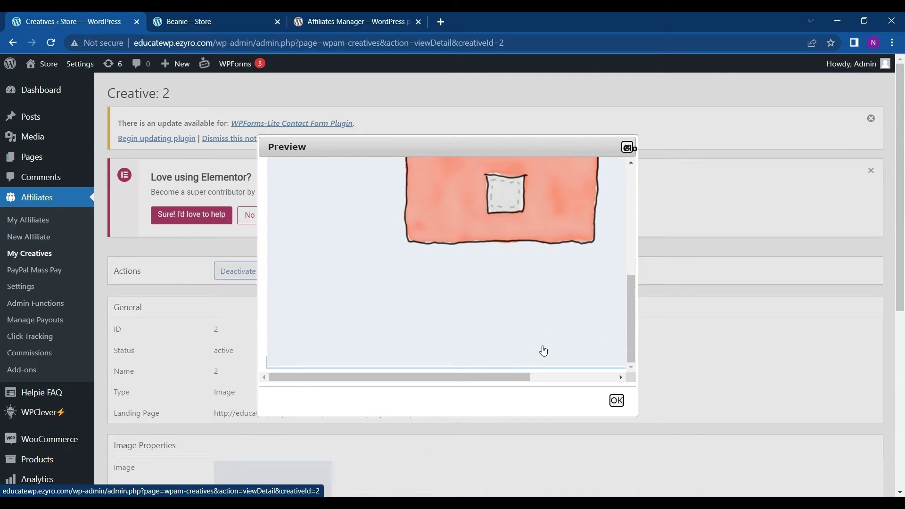
scroll(542, 350, up, 5)
scroll(542, 349, down, 5)
click(617, 401)
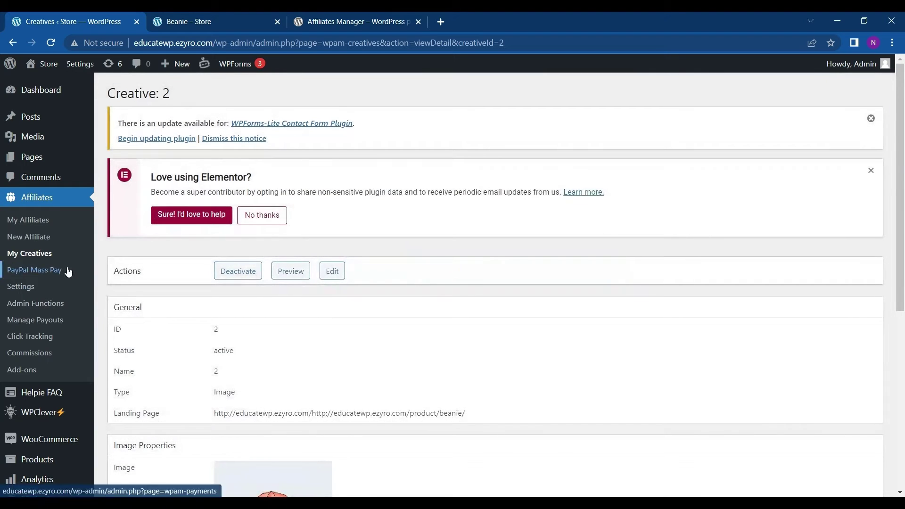
Check the PayPal Mass Pay page, then go to the Affiliates Settings page.
click(67, 271)
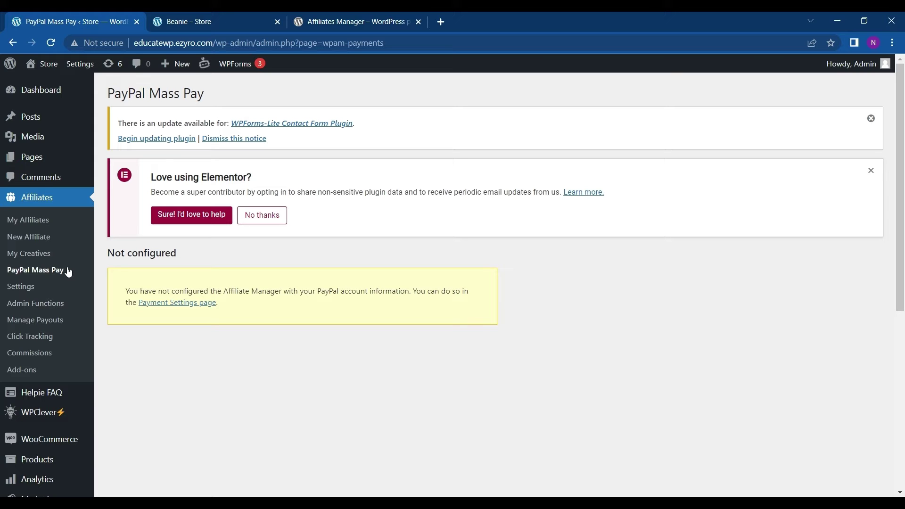
scroll(68, 271, down, 1)
click(29, 230)
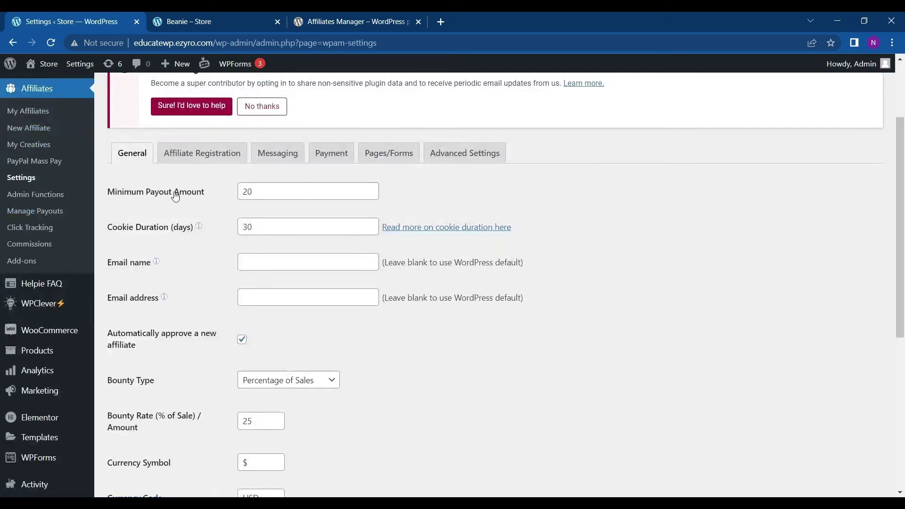
scroll(174, 191, down, 1)
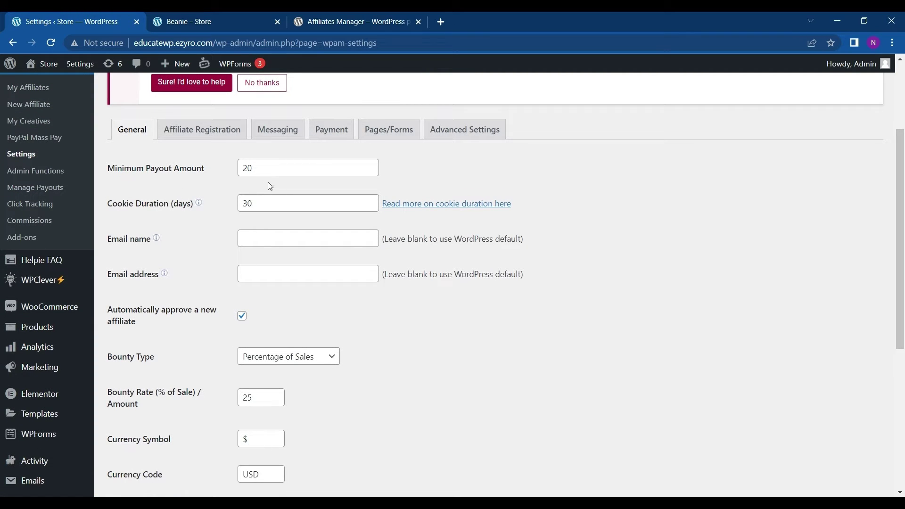
double_click(246, 168)
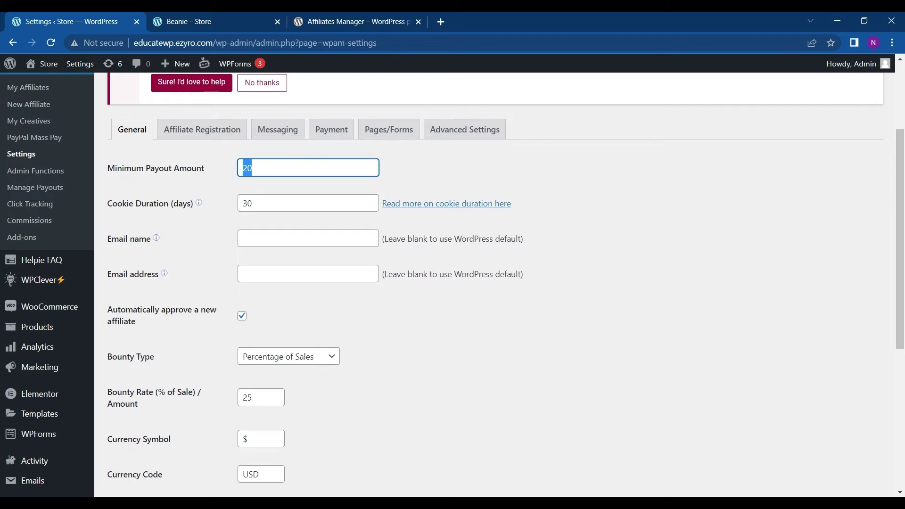
click(260, 172)
drag(260, 173, 237, 175)
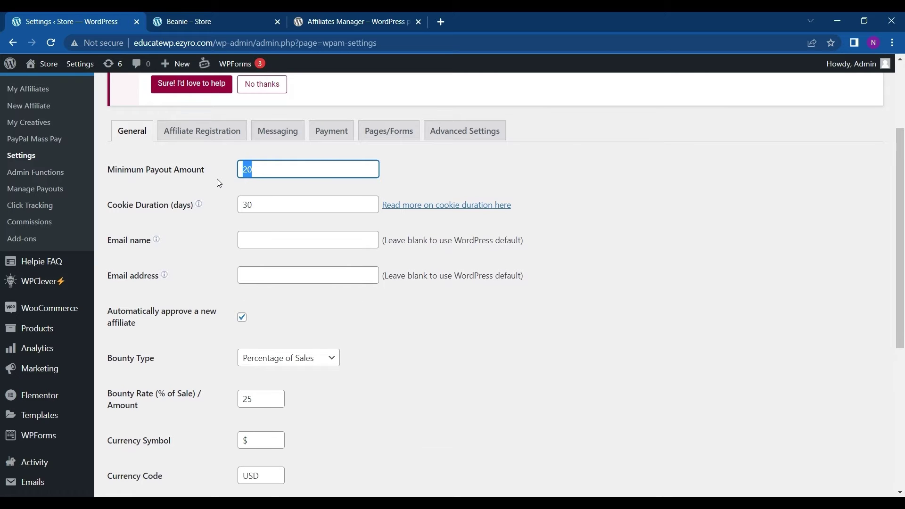
scroll(219, 183, down, 1)
key(BackSpace)
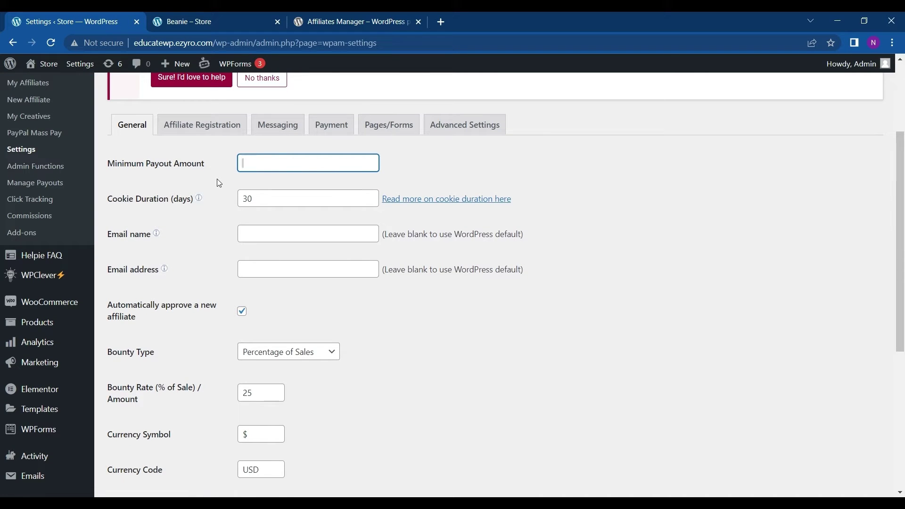
text(40)
scroll(169, 189, down, 1)
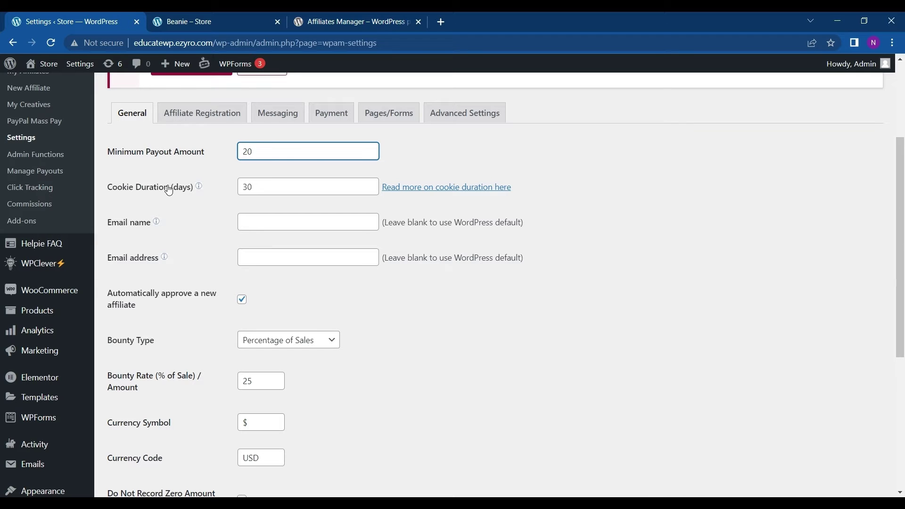
scroll(175, 225, down, 2)
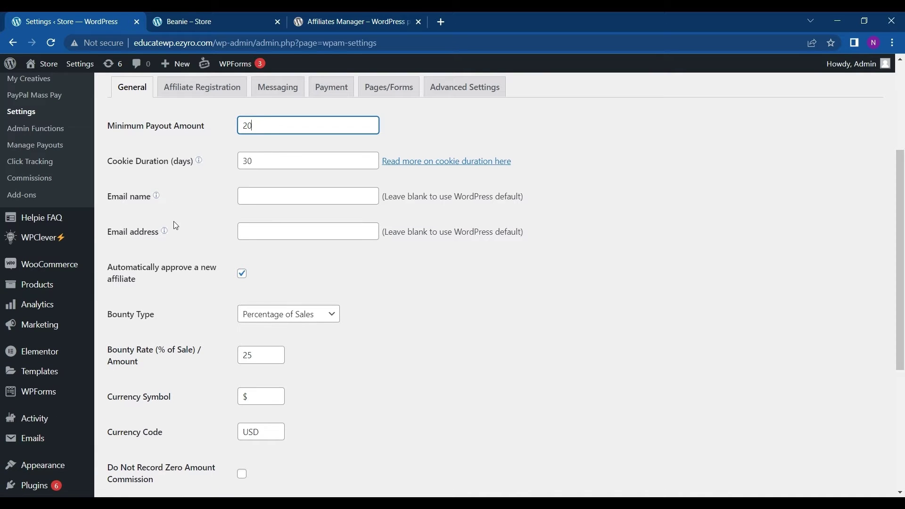
scroll(175, 222, down, 1)
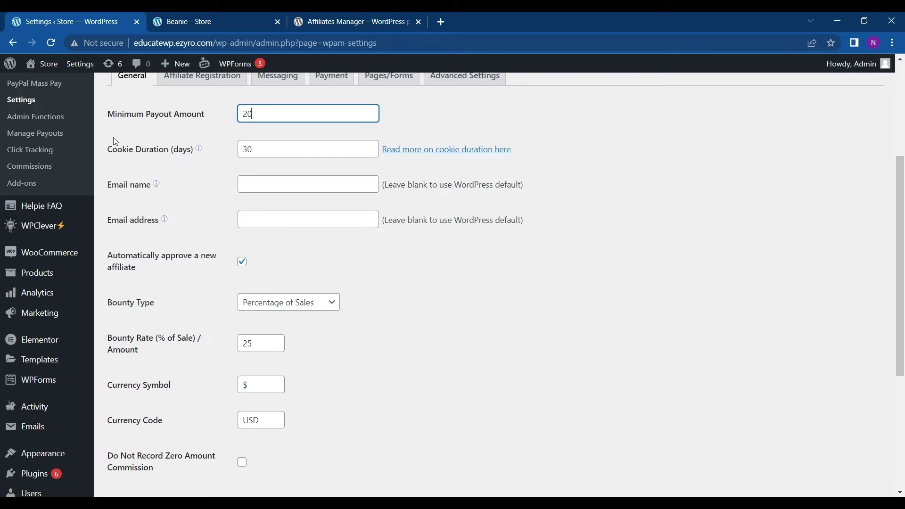
drag(105, 149, 194, 152)
click(252, 149)
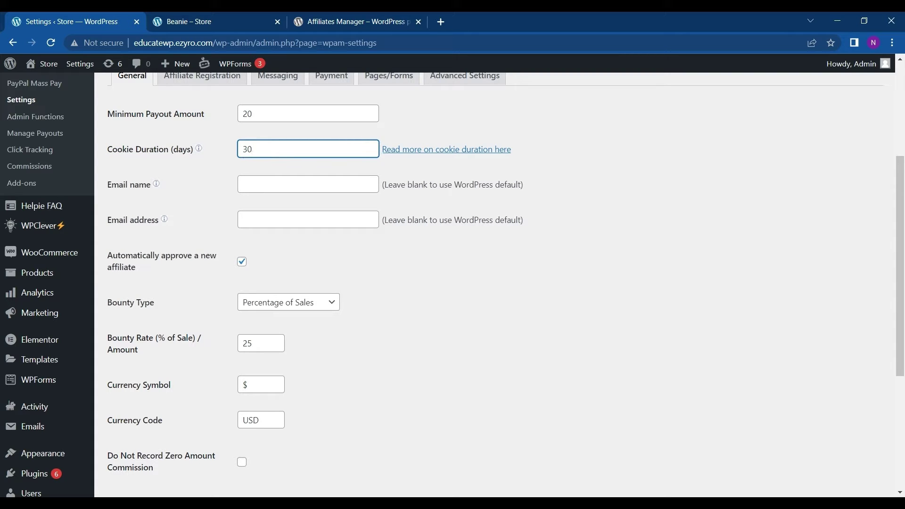
drag(381, 149, 491, 162)
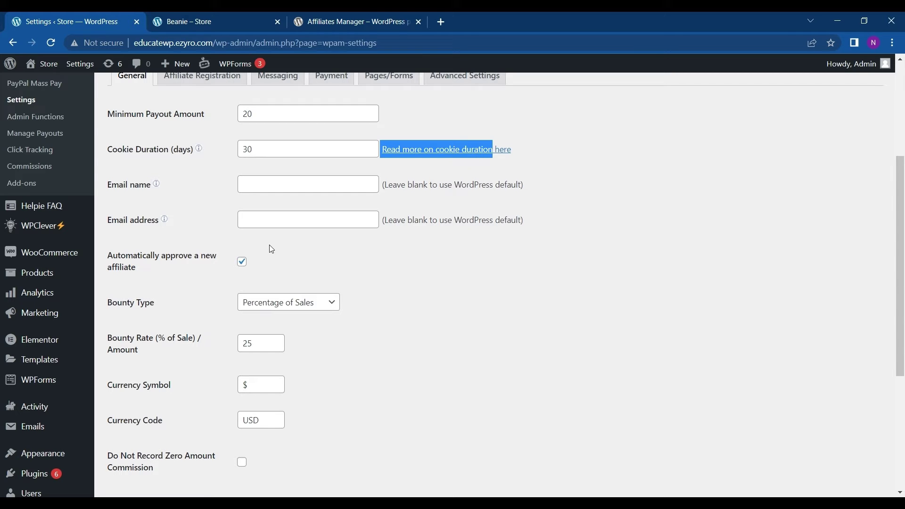
click(228, 225)
scroll(228, 224, down, 1)
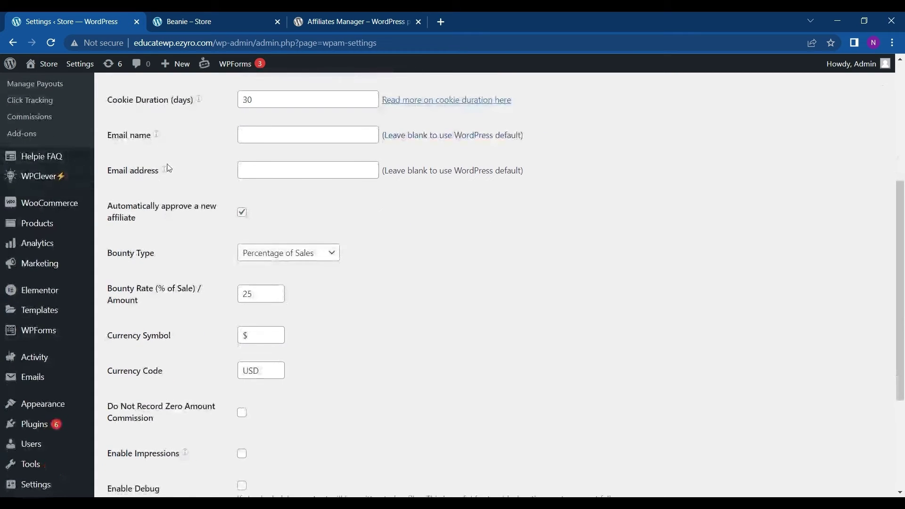
scroll(168, 168, up, 1)
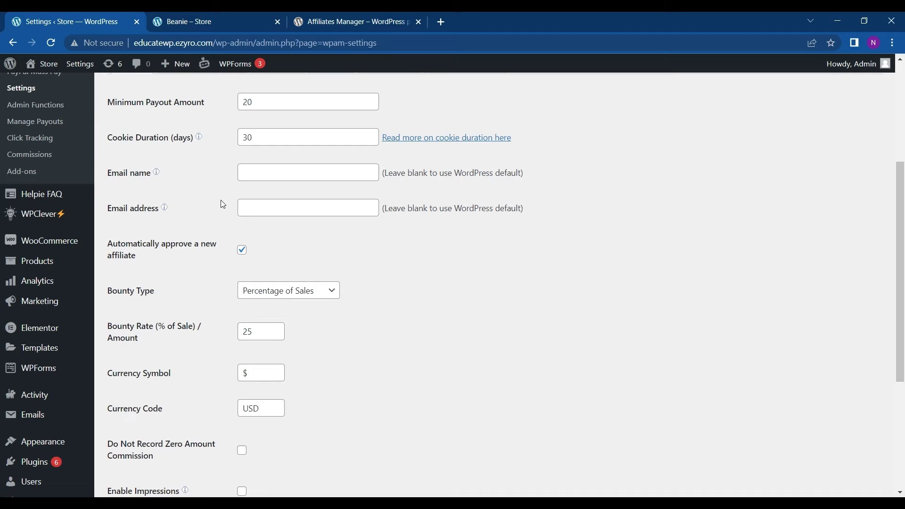
scroll(190, 205, down, 1)
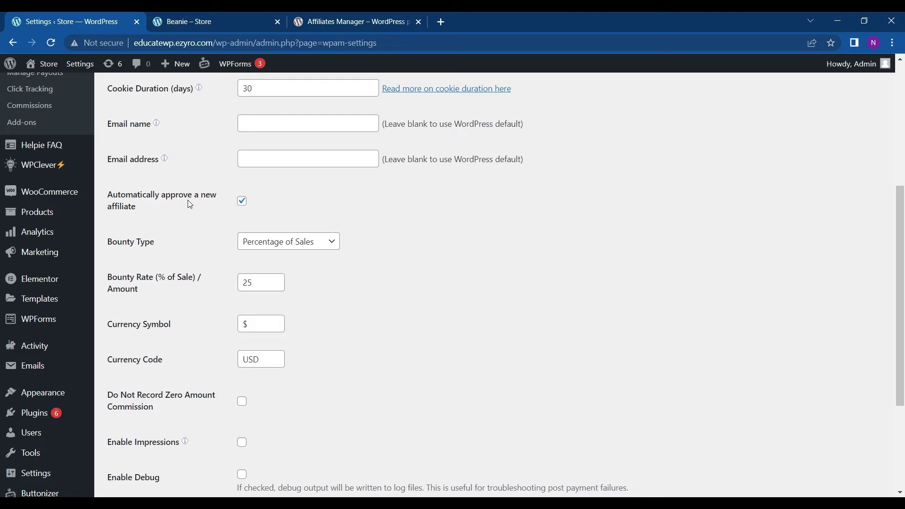
scroll(190, 205, down, 1)
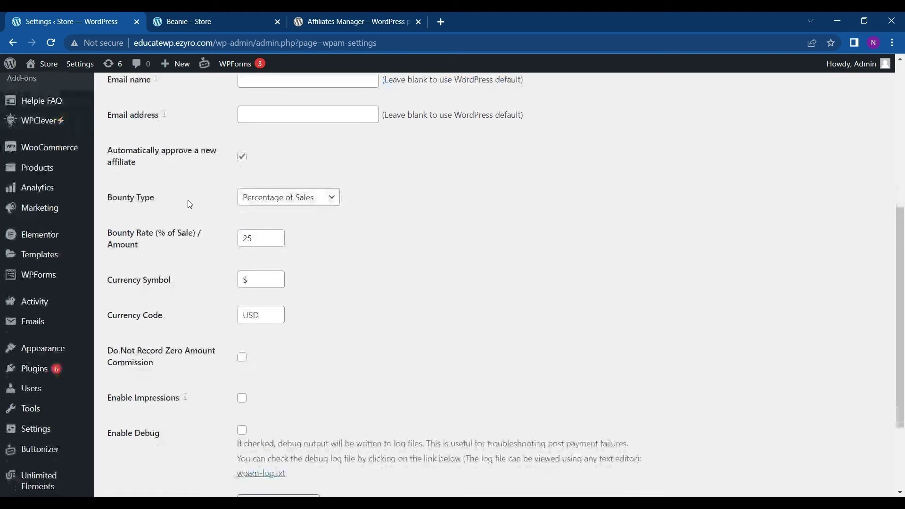
scroll(190, 205, down, 1)
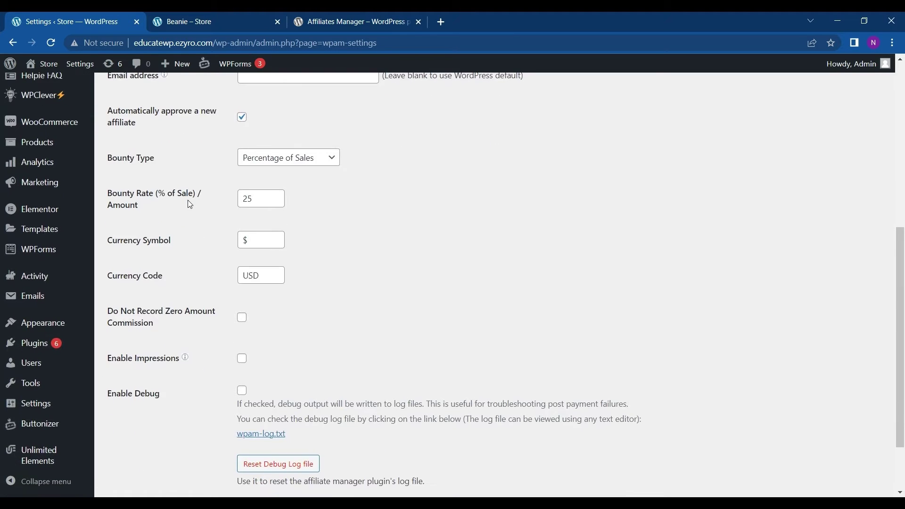
scroll(147, 131, up, 1)
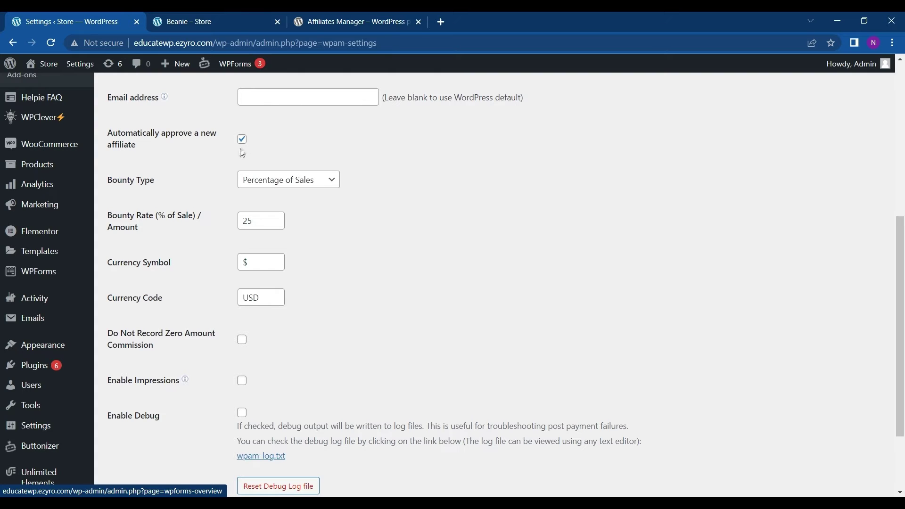
click(243, 142)
scroll(226, 167, down, 1)
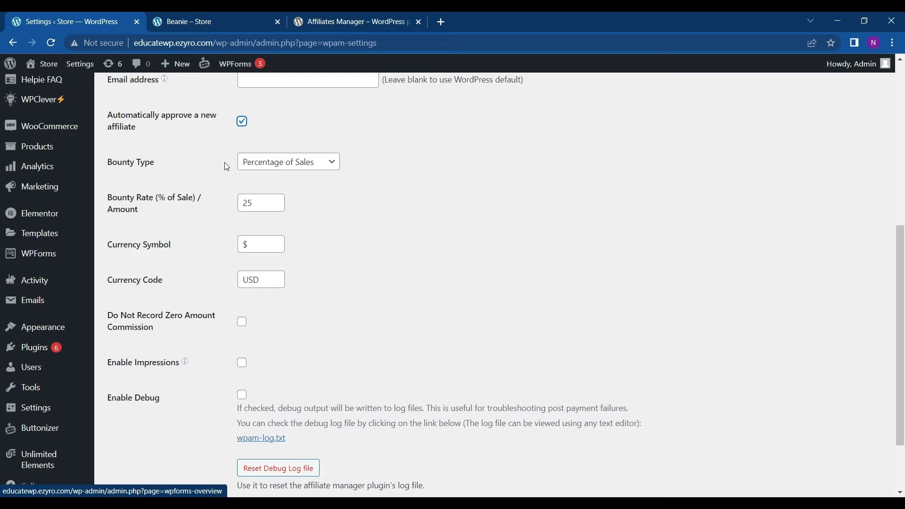
scroll(127, 153, up, 1)
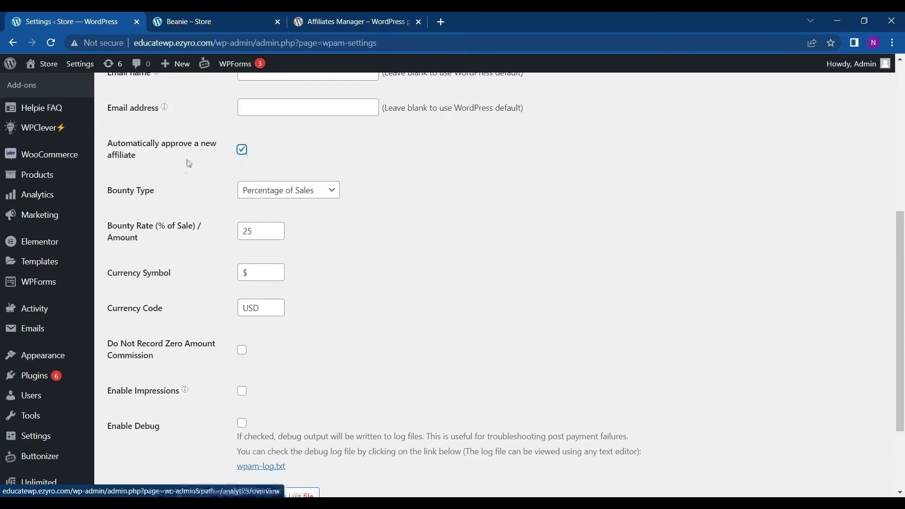
click(246, 151)
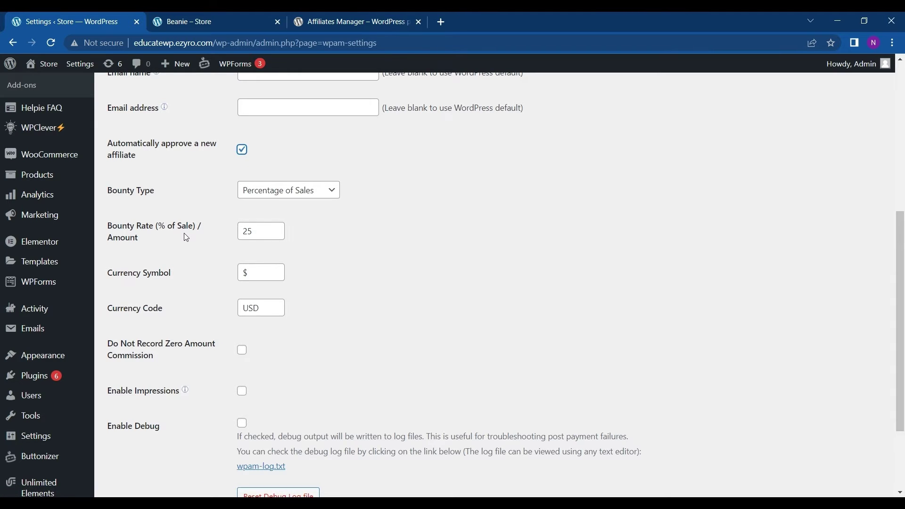
scroll(184, 233, down, 1)
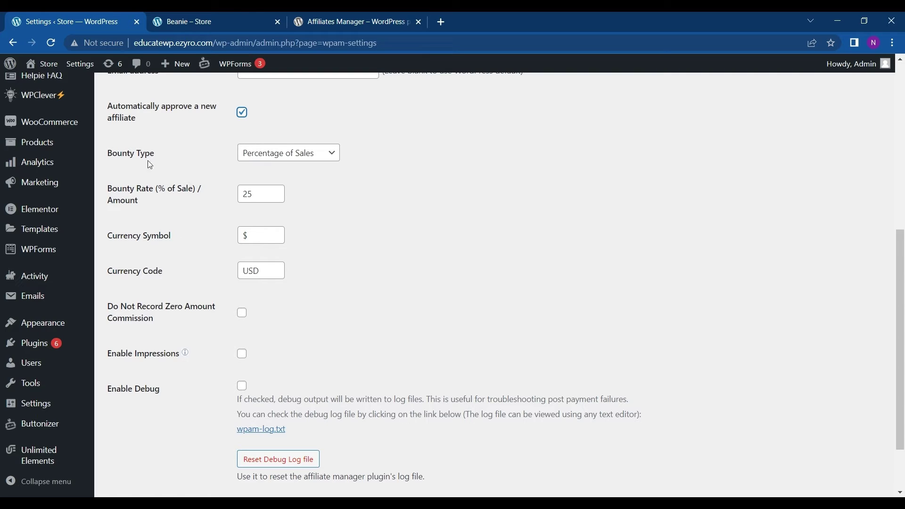
click(300, 158)
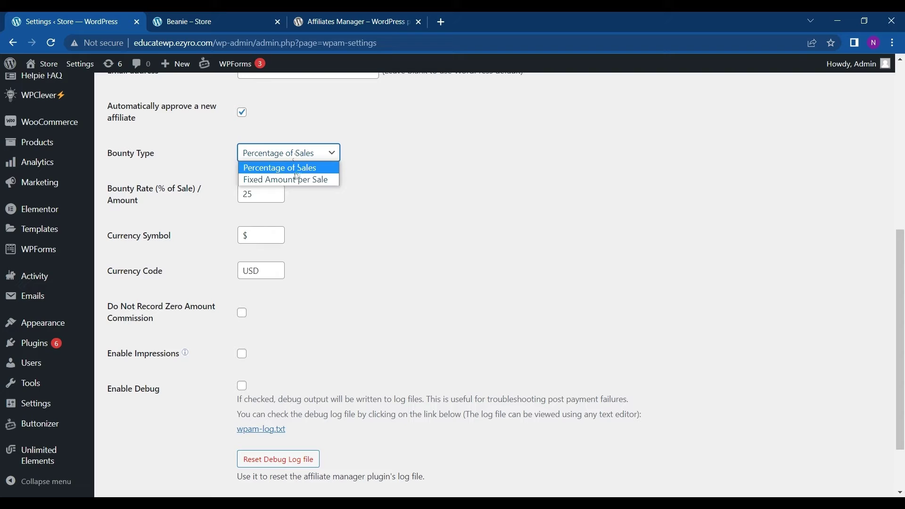
click(297, 181)
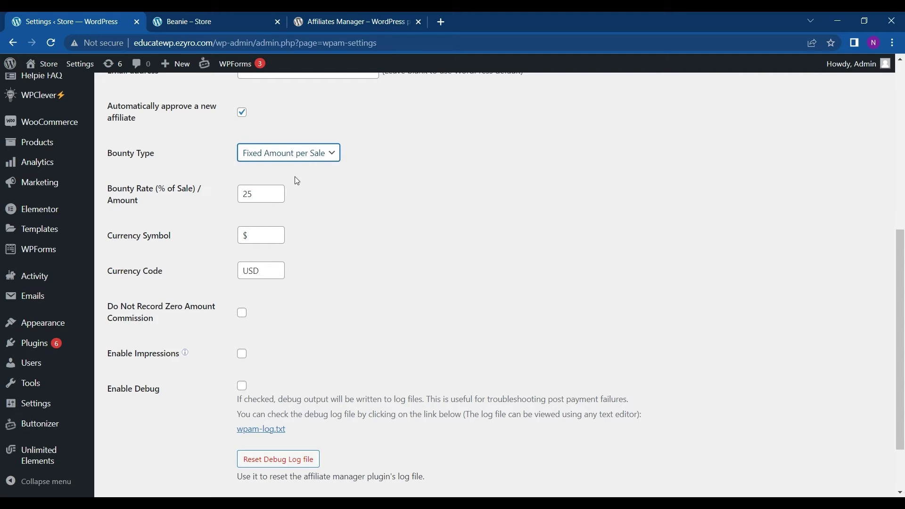
click(306, 162)
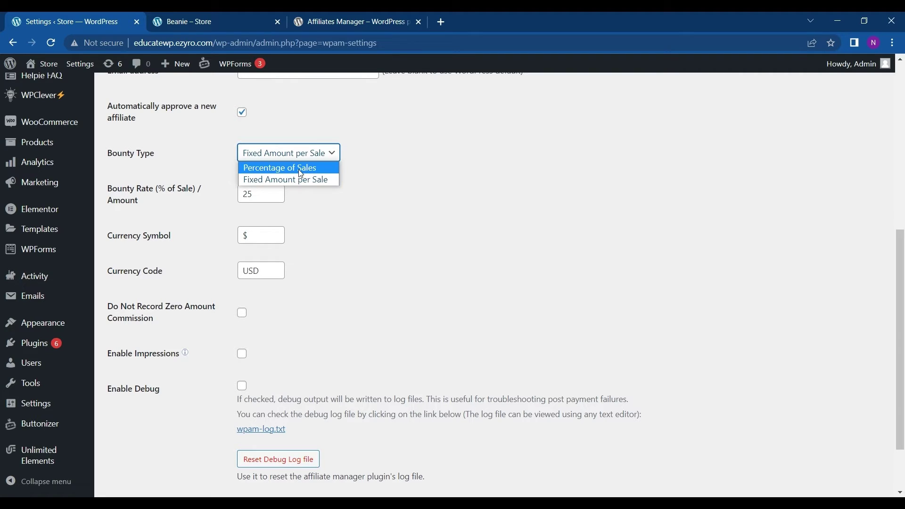
click(298, 170)
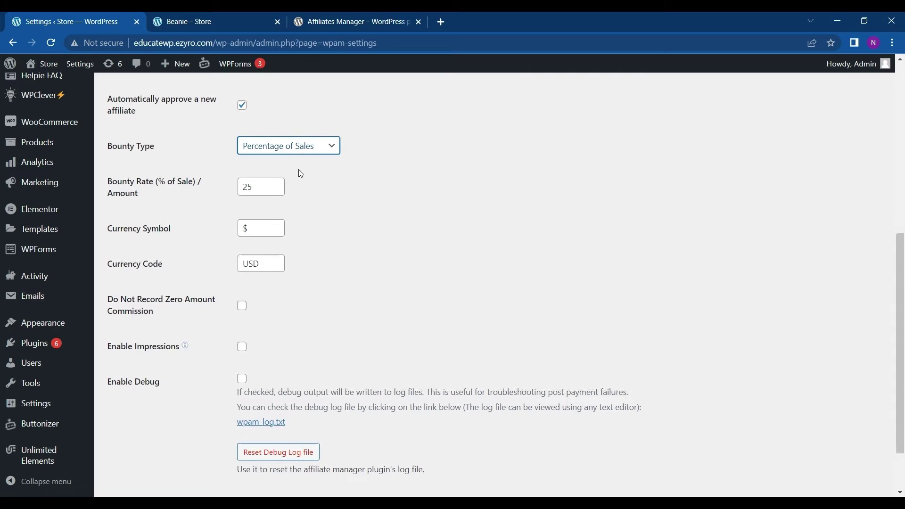
scroll(298, 170, down, 1)
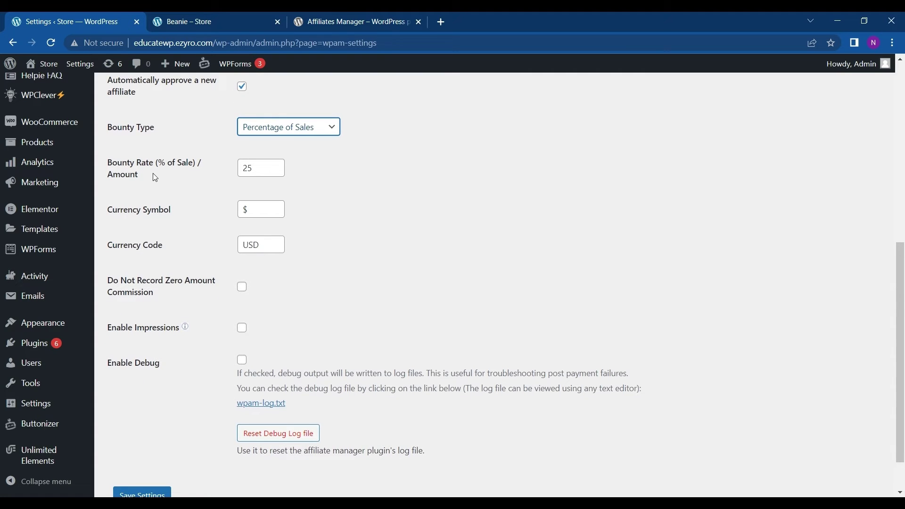
scroll(155, 177, up, 8)
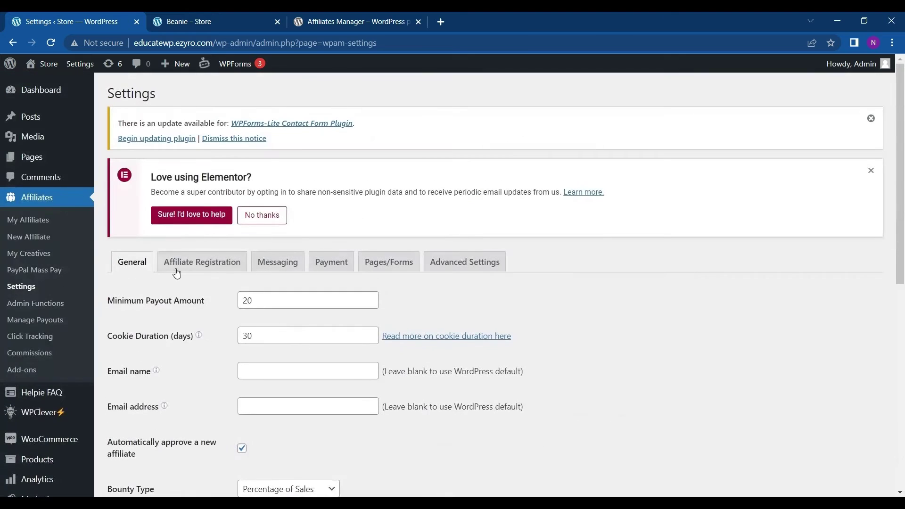
Show the Affiliate Registration settings down to the Affiliate Register Fields table.
click(177, 272)
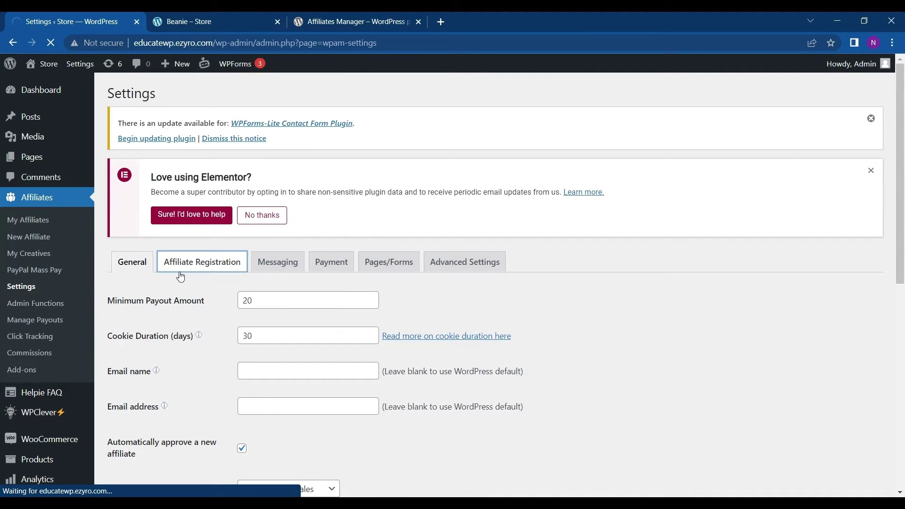
scroll(180, 276, down, 2)
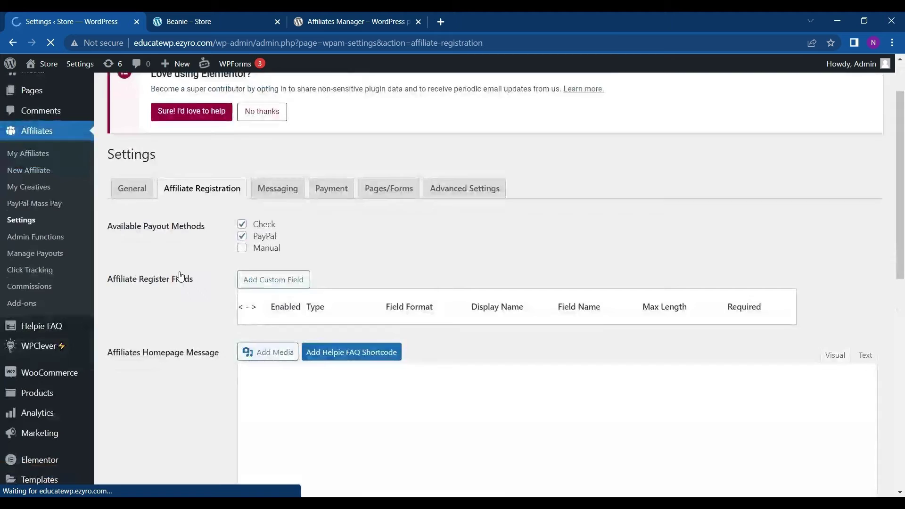
scroll(210, 283, down, 1)
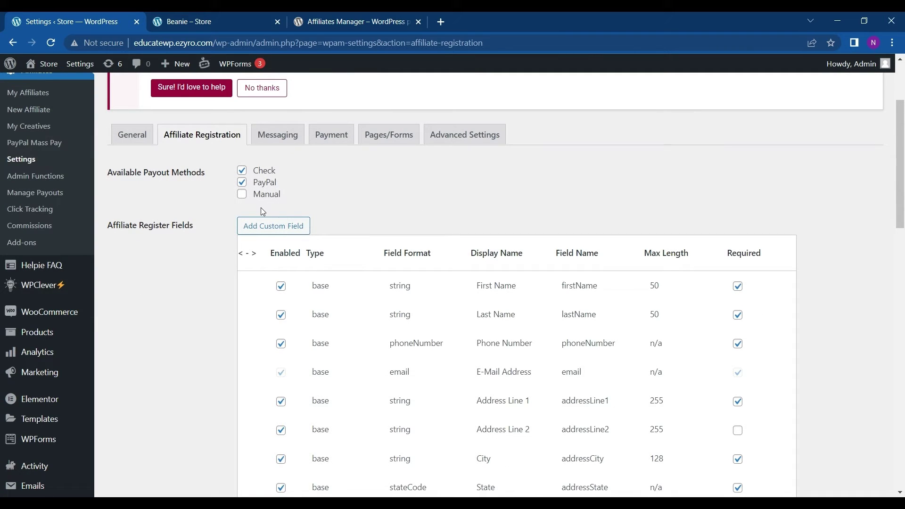
scroll(289, 333, down, 2)
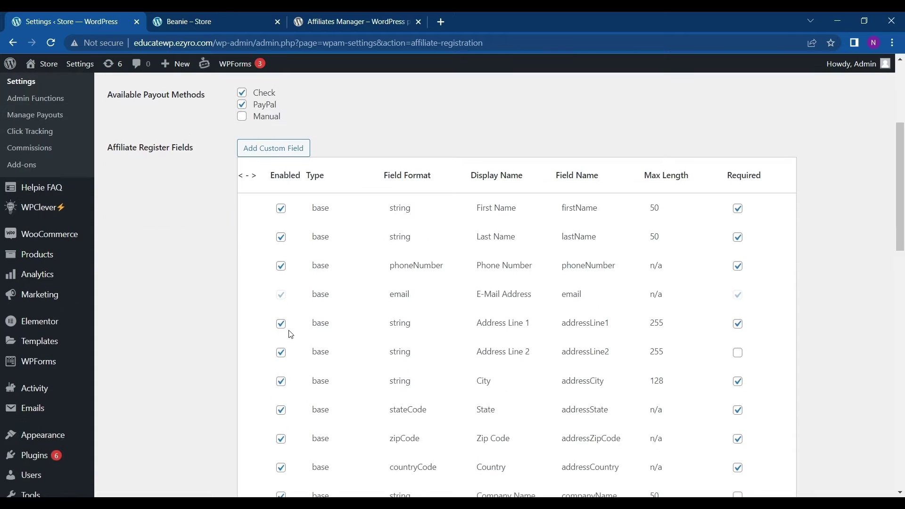
scroll(292, 265, down, 1)
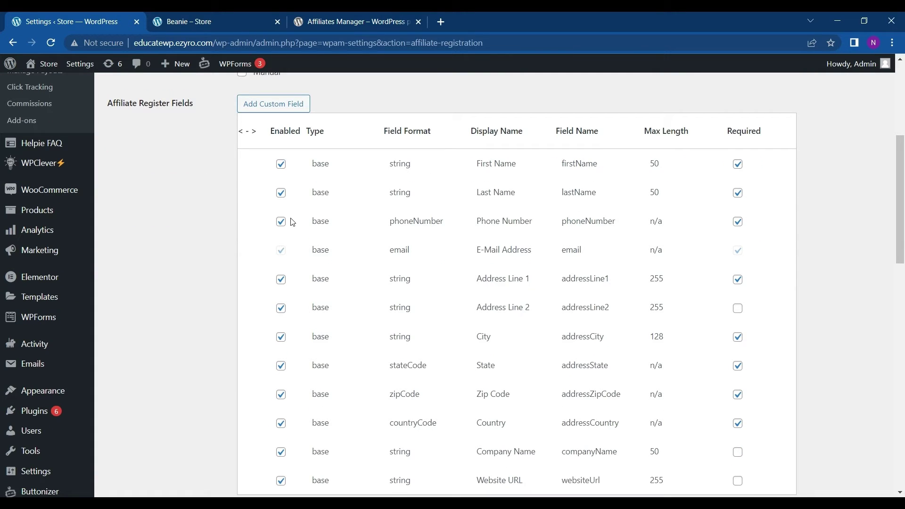
In the Beanie store tab, open the Register page from the Store Affiliates menu.
click(150, 16)
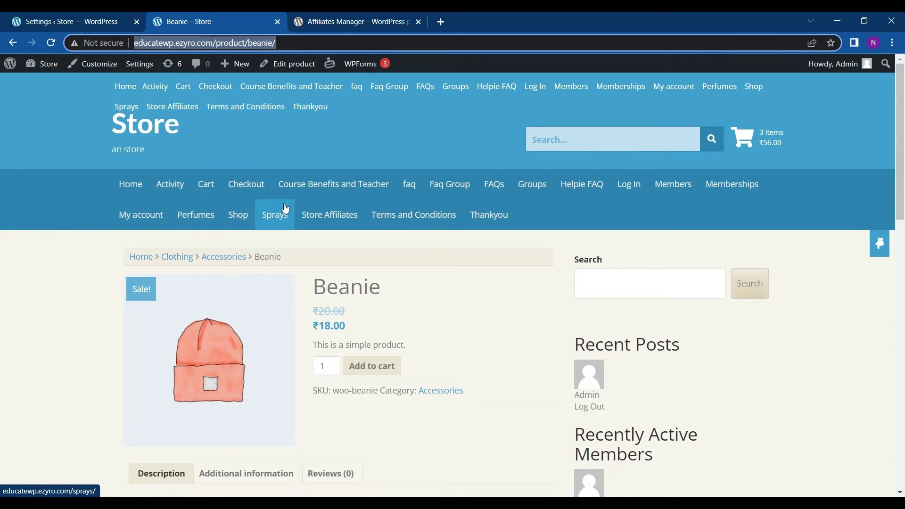
mouse_move(330, 216)
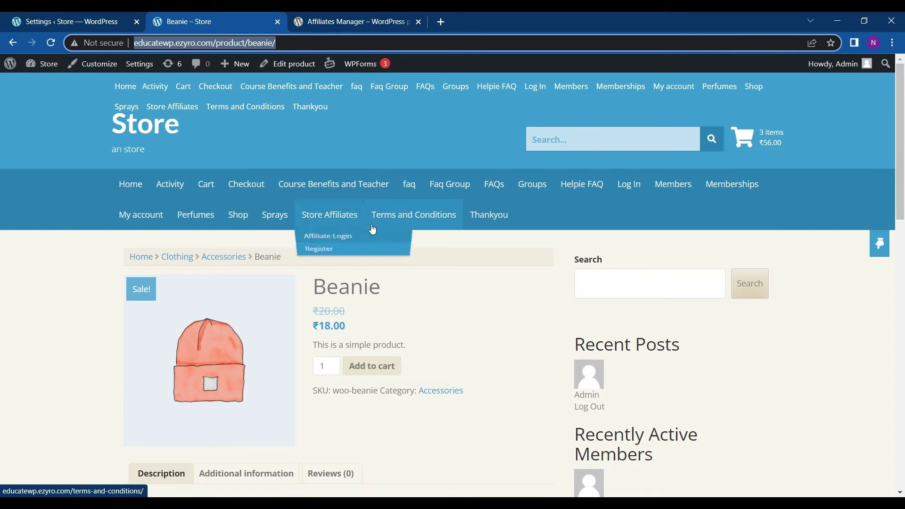
click(332, 255)
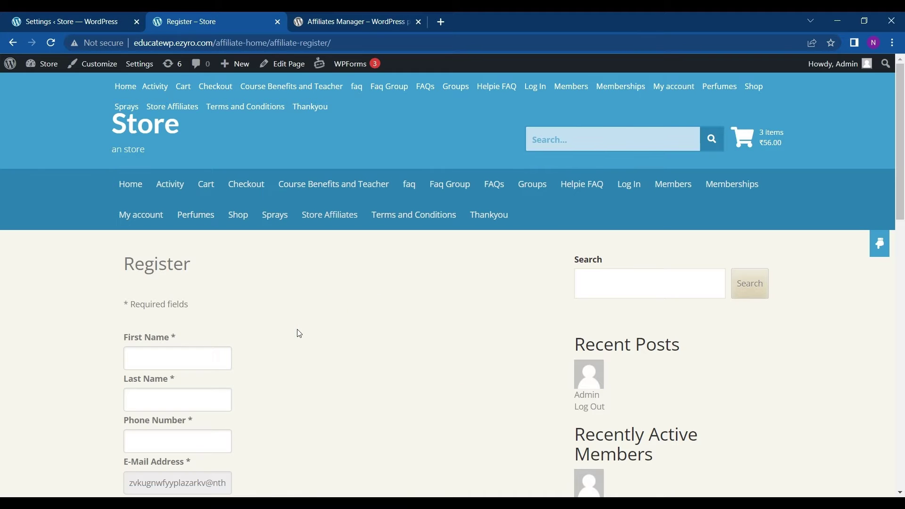
scroll(299, 334, down, 5)
click(83, 17)
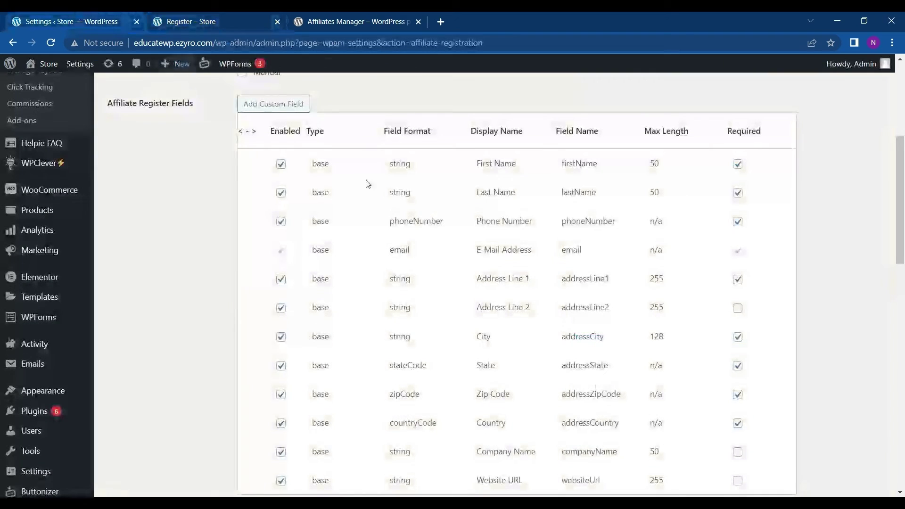
scroll(584, 295, down, 2)
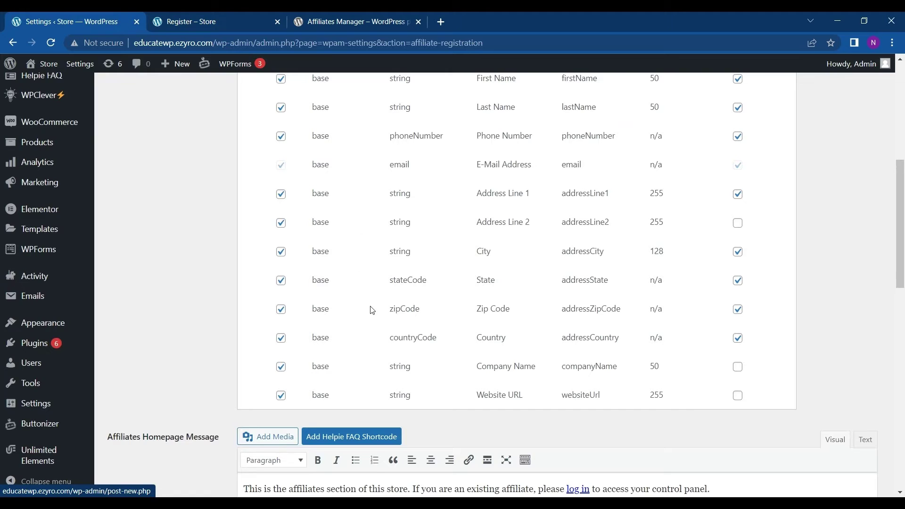
click(281, 281)
click(281, 281)
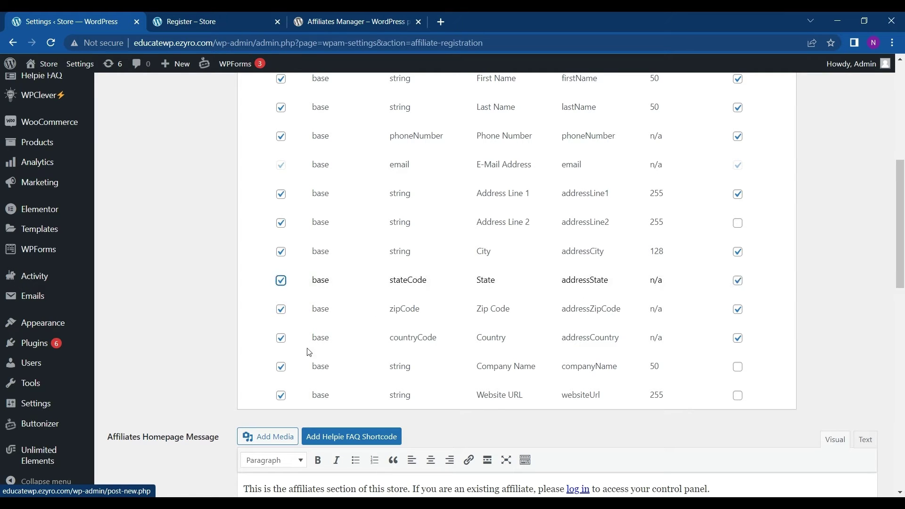
scroll(307, 352, up, 4)
scroll(455, 335, down, 3)
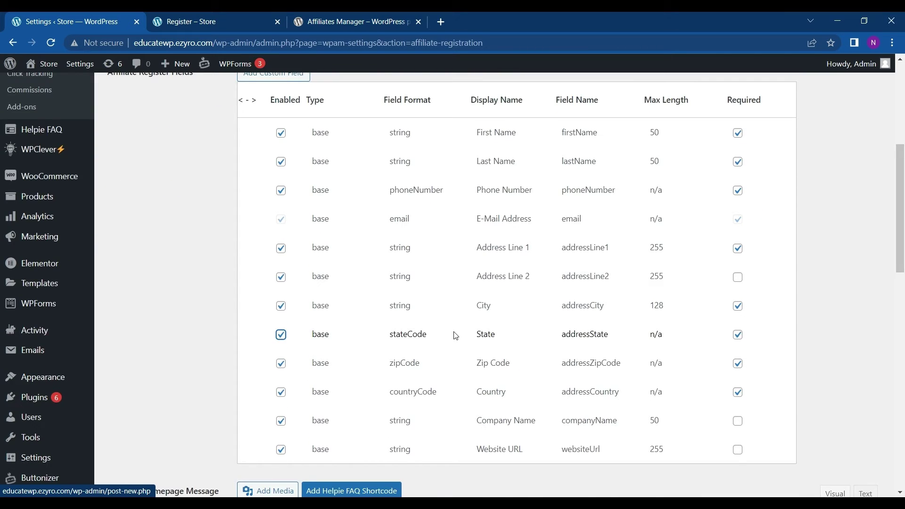
scroll(453, 334, up, 2)
click(274, 149)
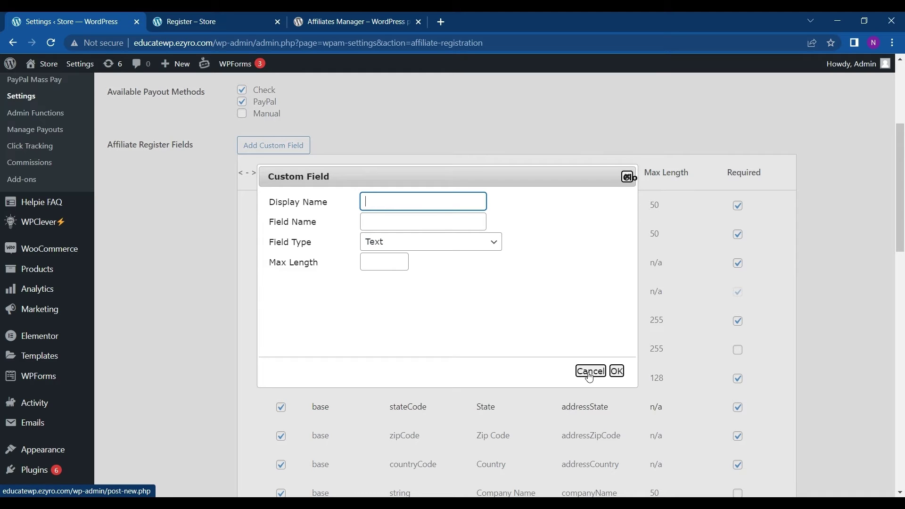
click(616, 371)
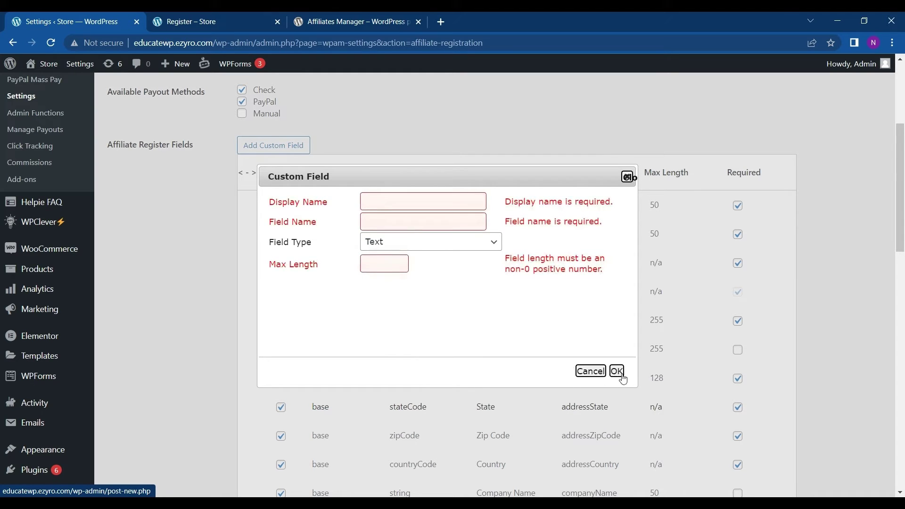
click(590, 371)
scroll(604, 377, down, 5)
scroll(604, 377, down, 2)
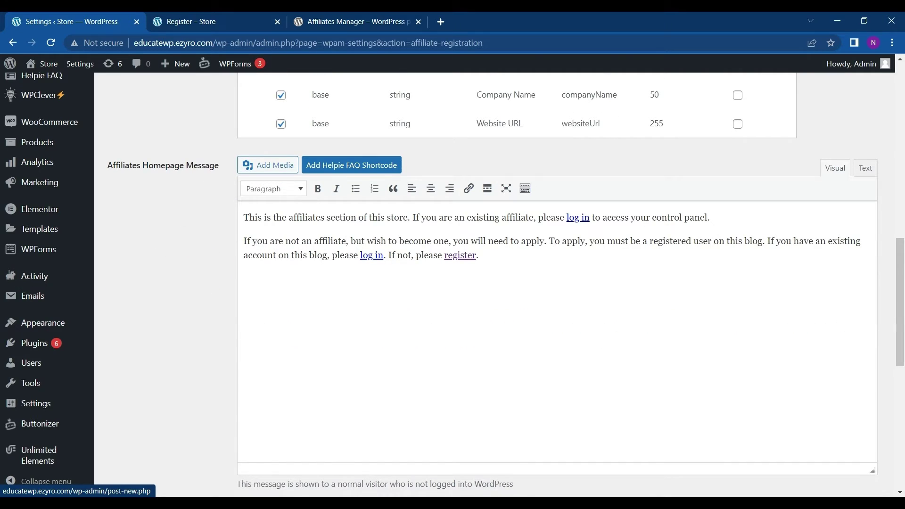
Inspect the log in link in the affiliate homepage message editor.
scroll(506, 291, down, 1)
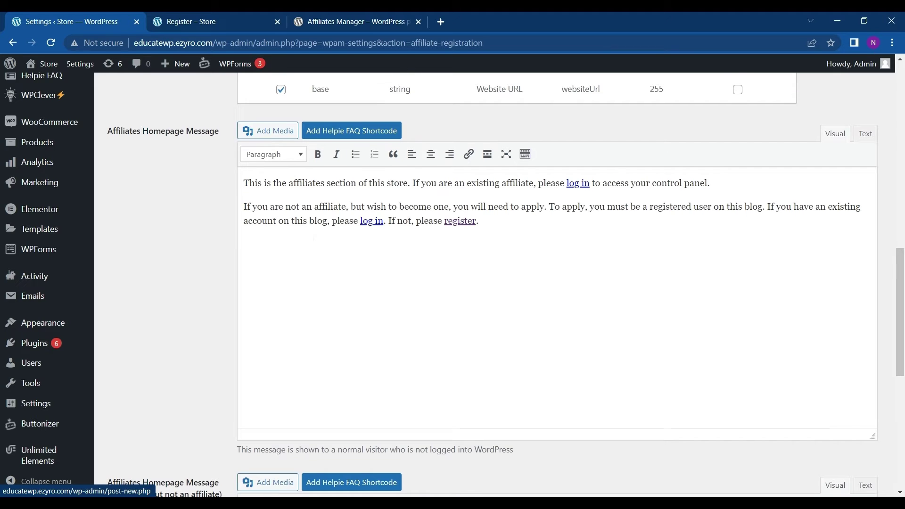
scroll(506, 291, down, 1)
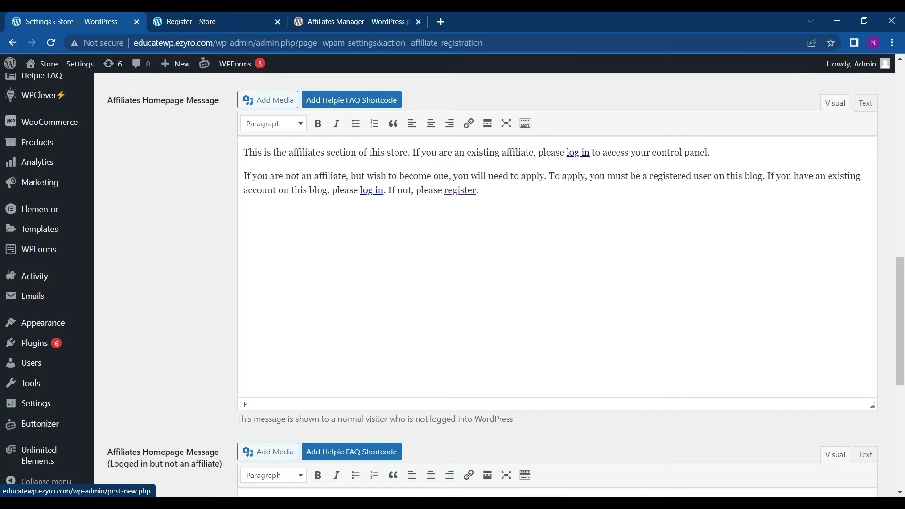
drag(567, 152, 590, 152)
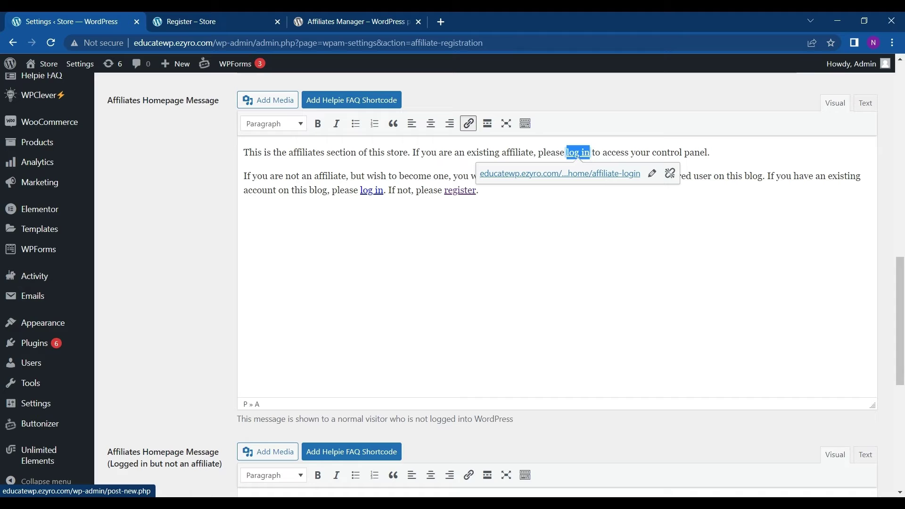
click(489, 152)
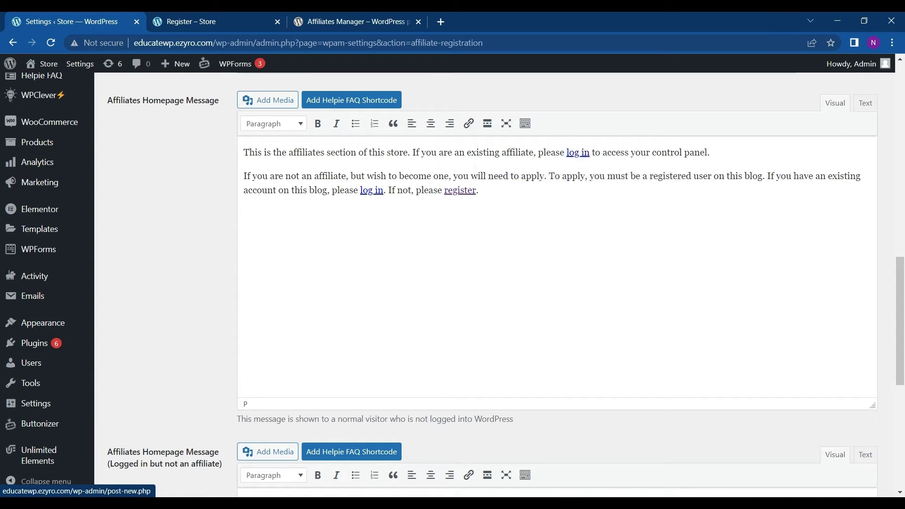
Review the remaining message editors, then show the Messaging settings listing affiliate texts and e-mails.
scroll(489, 152, down, 1)
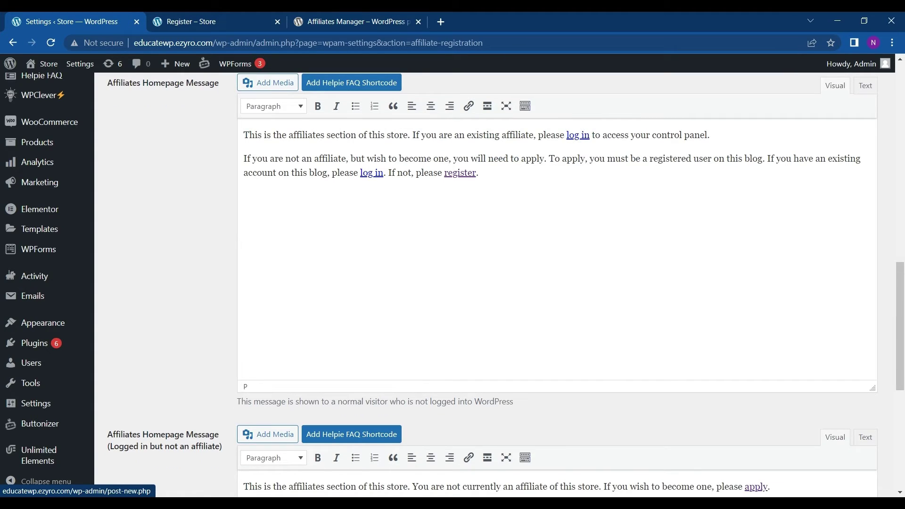
scroll(489, 135, down, 5)
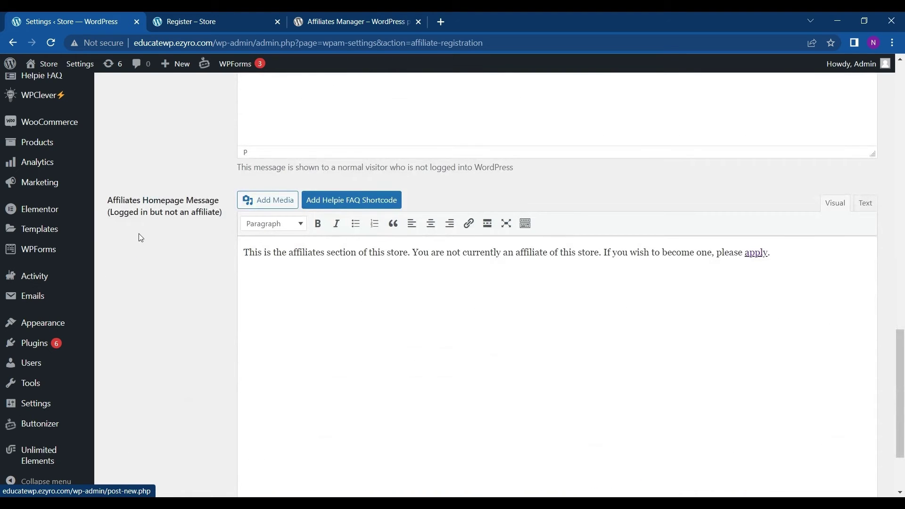
scroll(208, 223, down, 1)
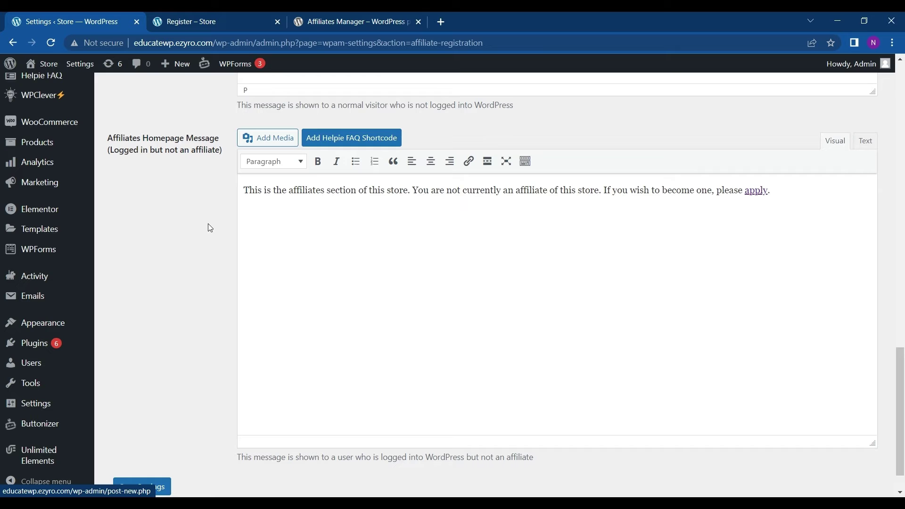
scroll(557, 283, down, 1)
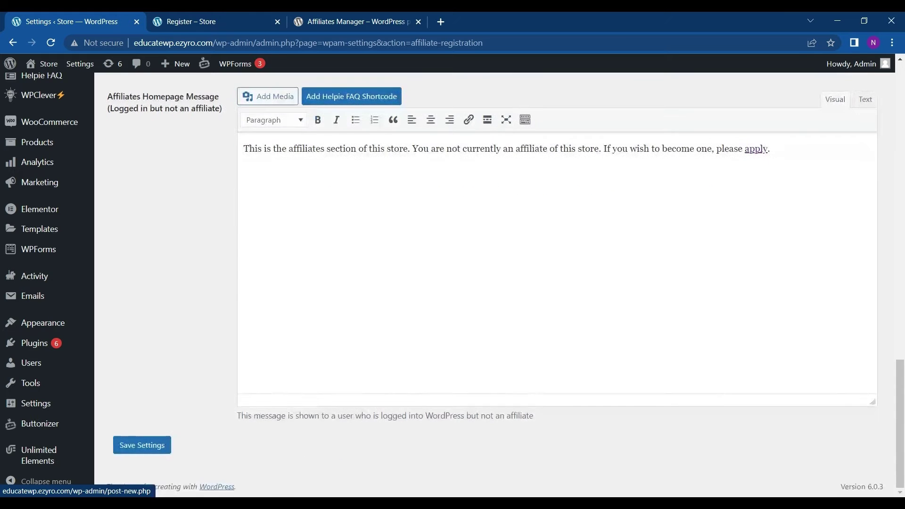
scroll(305, 416, up, 15)
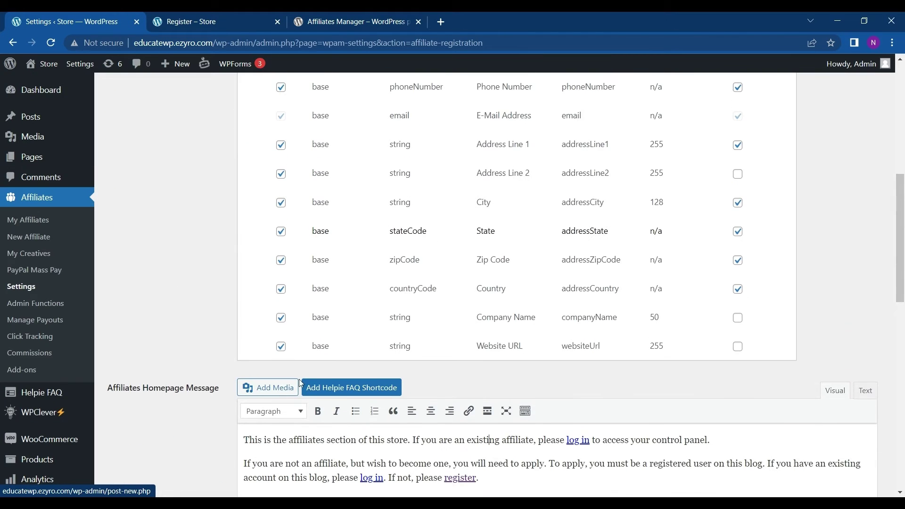
scroll(304, 415, up, 7)
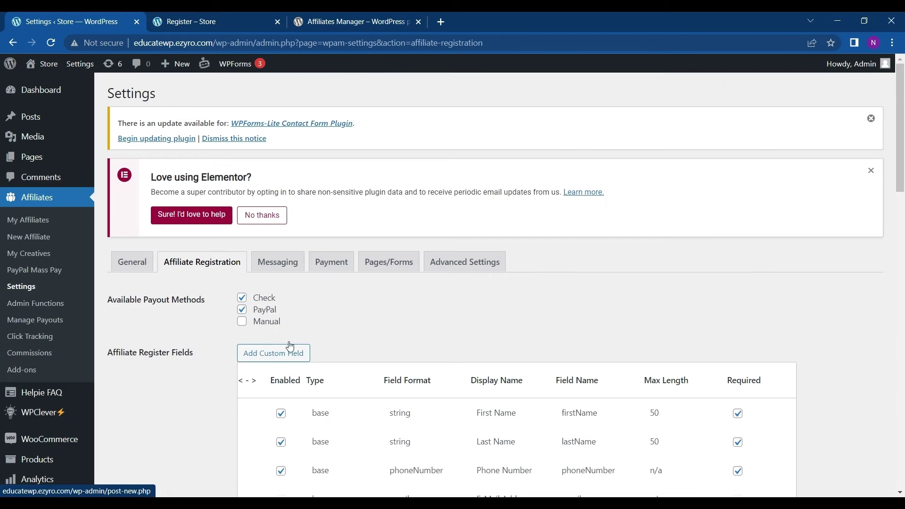
click(277, 262)
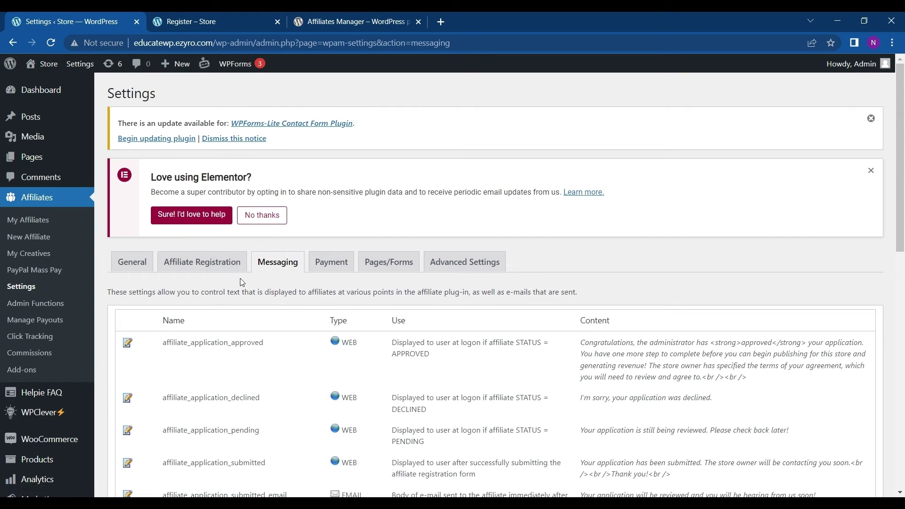
scroll(250, 300, down, 1)
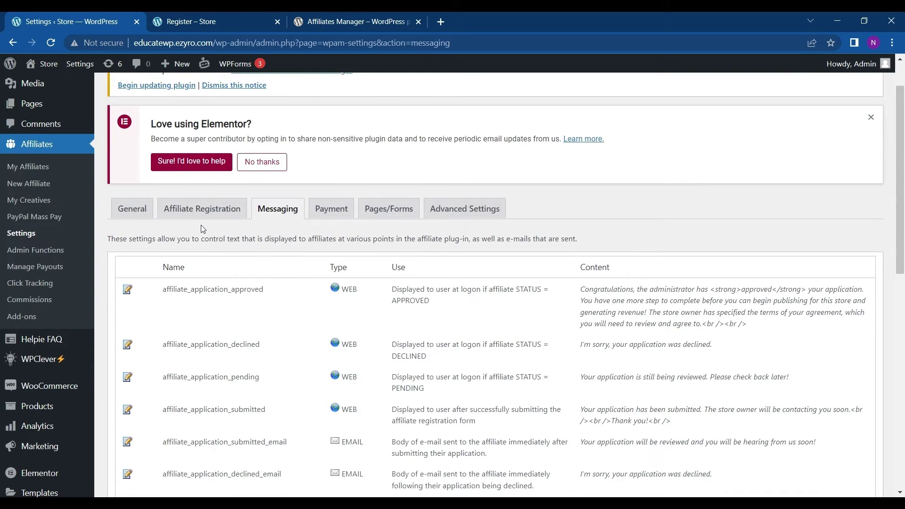
Replace the Check payout method with Manual alongside PayPal, and save the registration settings.
click(202, 211)
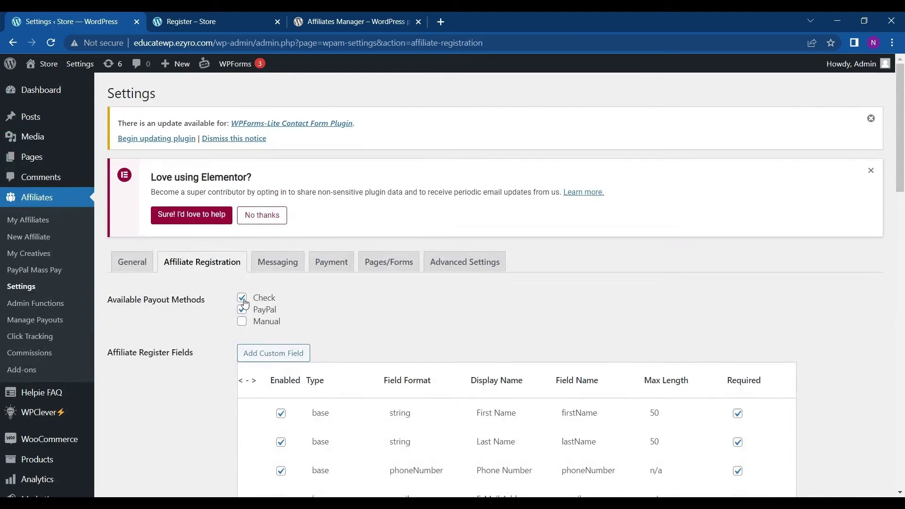
click(242, 297)
click(242, 321)
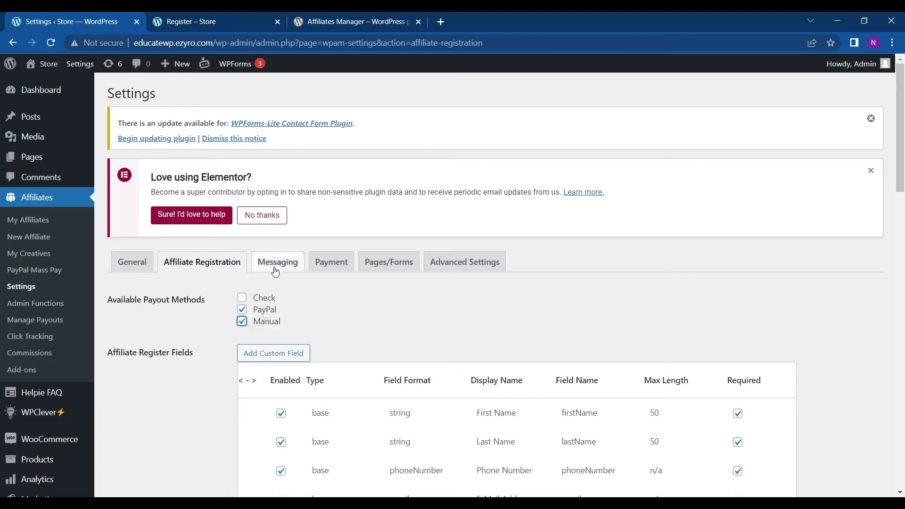
scroll(276, 272, down, 1)
scroll(276, 272, down, 20)
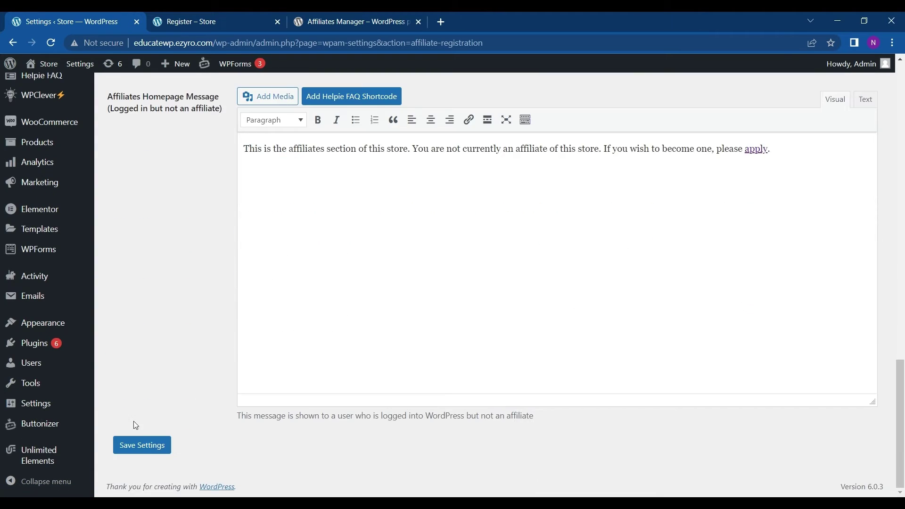
click(143, 453)
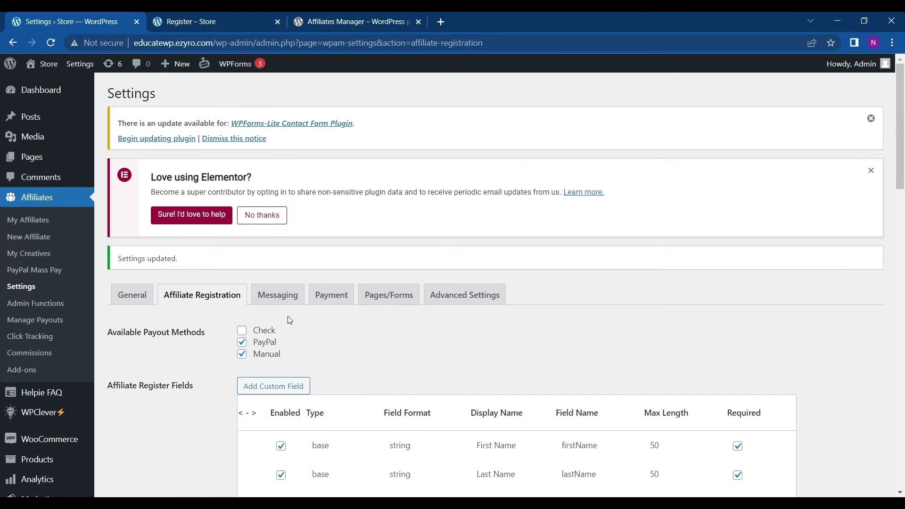
click(286, 308)
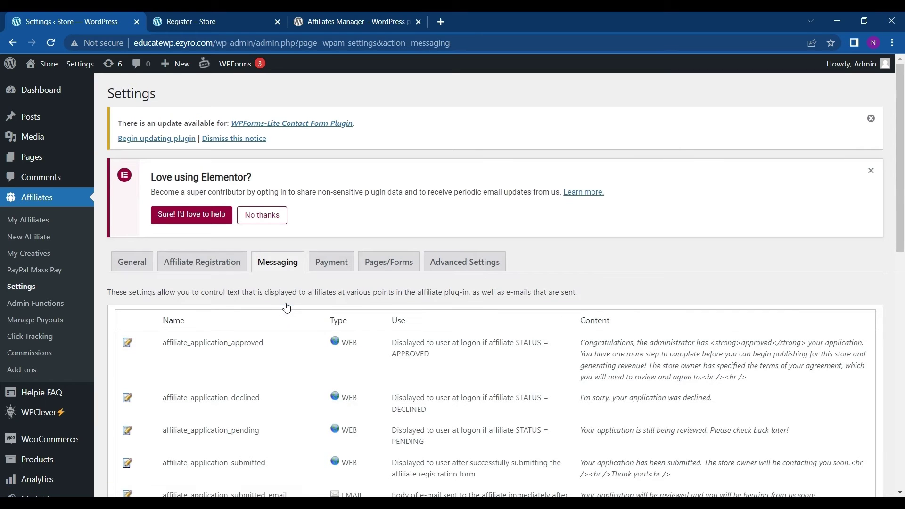
Scroll through the Messaging list of affiliate messages, then show the Payment settings.
right_click(285, 306)
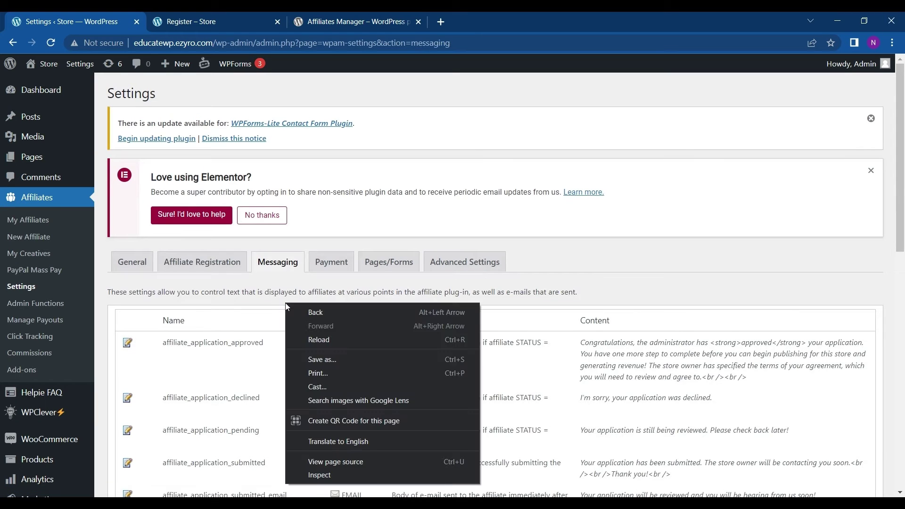
click(198, 310)
scroll(197, 314, down, 2)
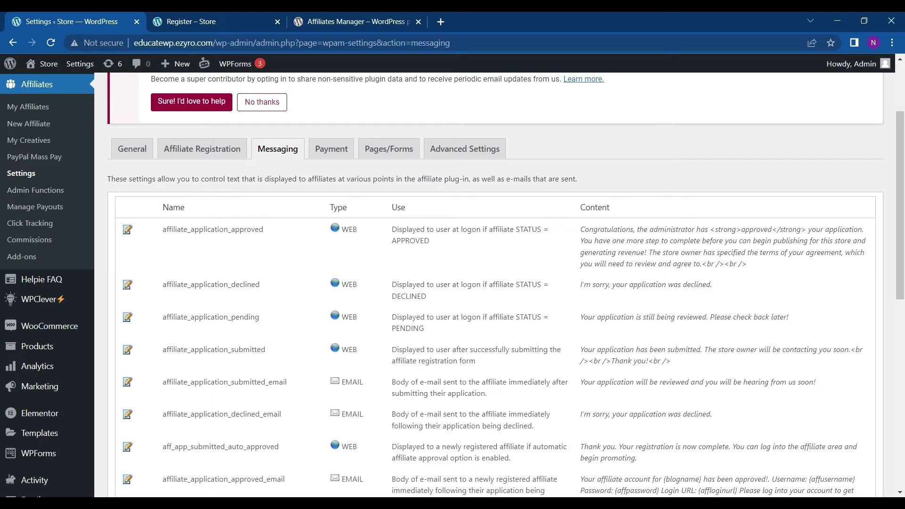
scroll(202, 217, down, 1)
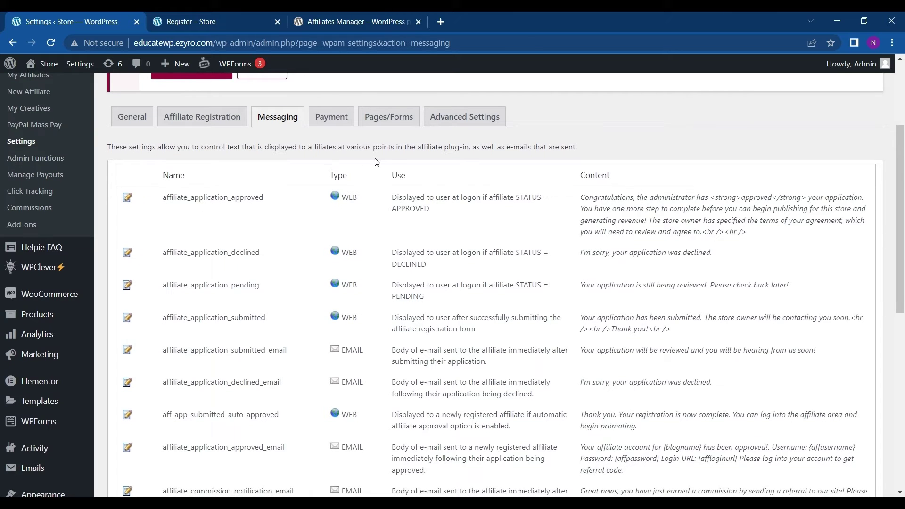
scroll(377, 162, down, 1)
scroll(377, 162, down, 1)
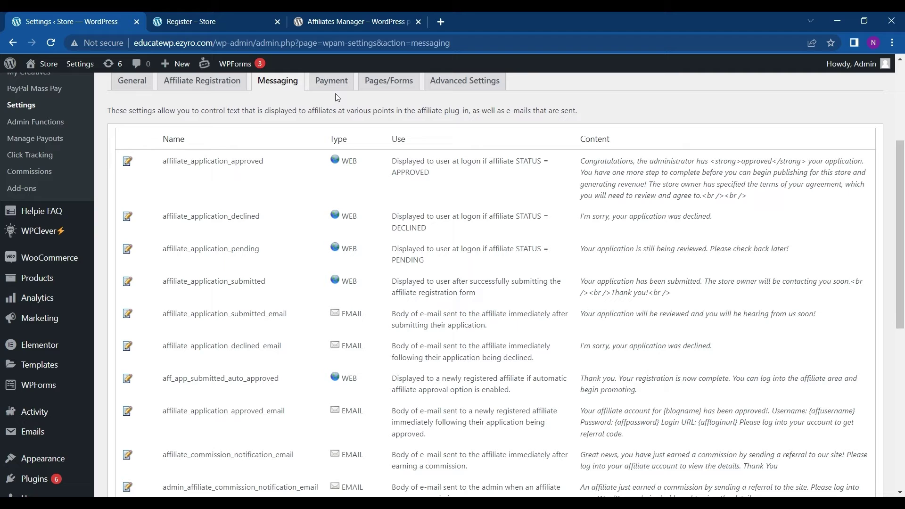
click(329, 89)
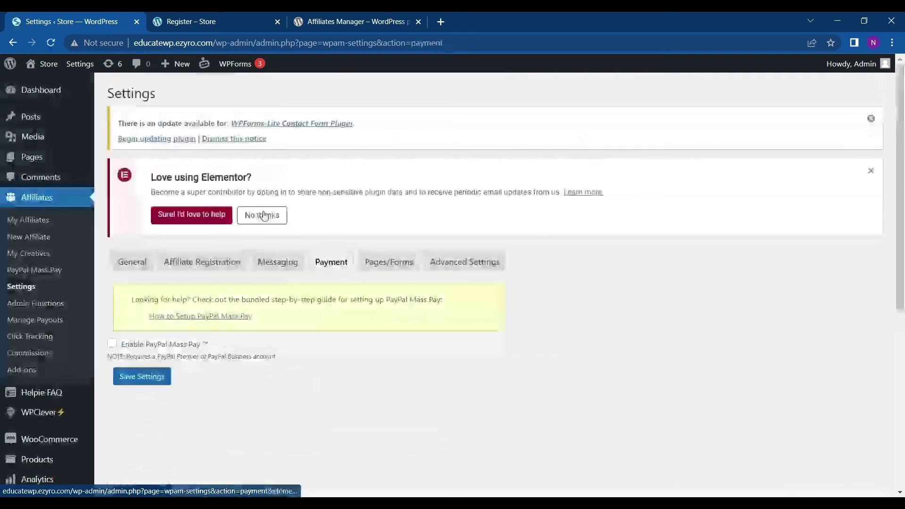
Briefly enable PayPal Mass Pay to see its API fields, leave it disabled, then show Pages/Forms.
scroll(137, 311, down, 2)
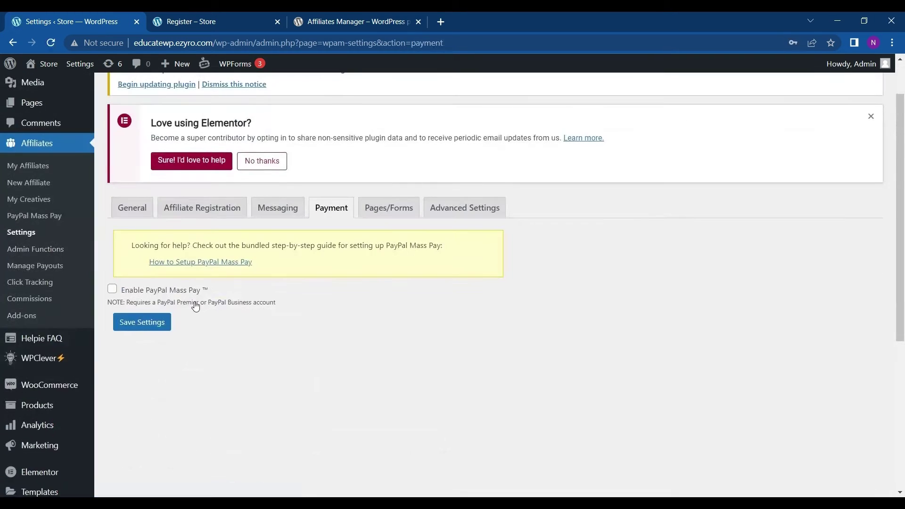
click(132, 295)
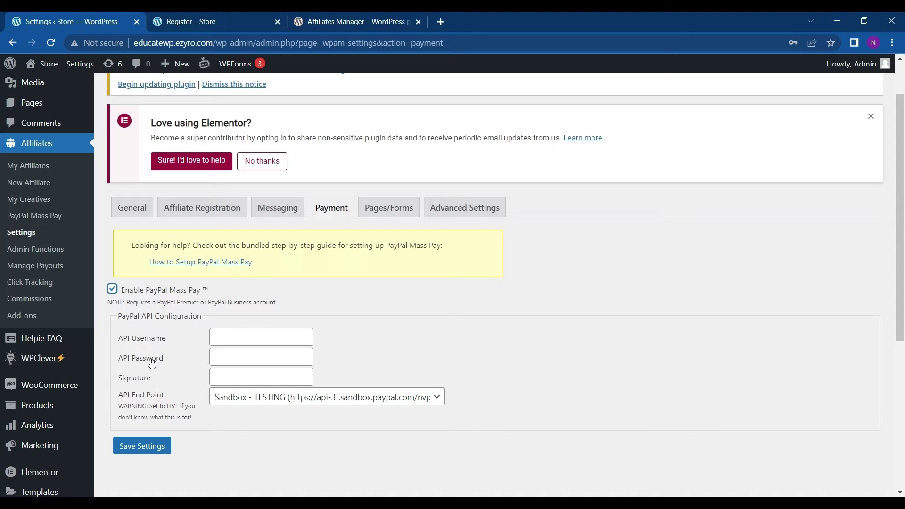
click(112, 289)
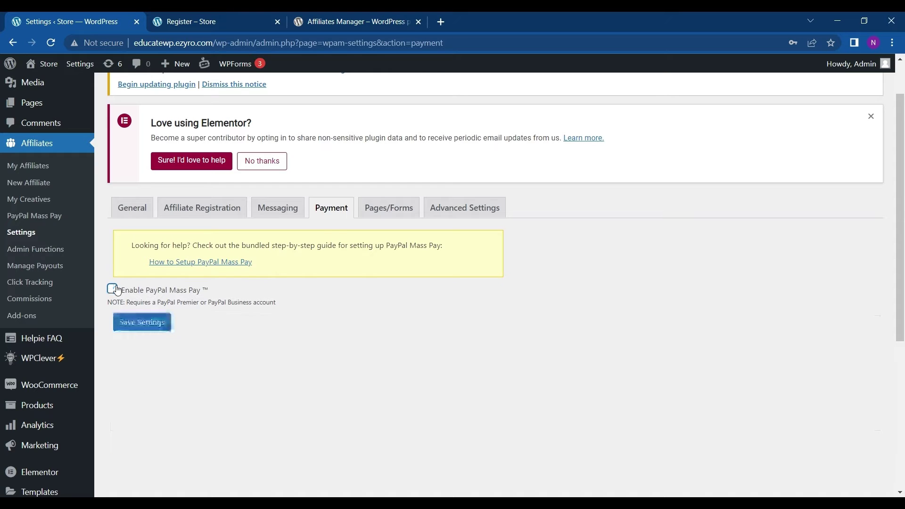
click(379, 217)
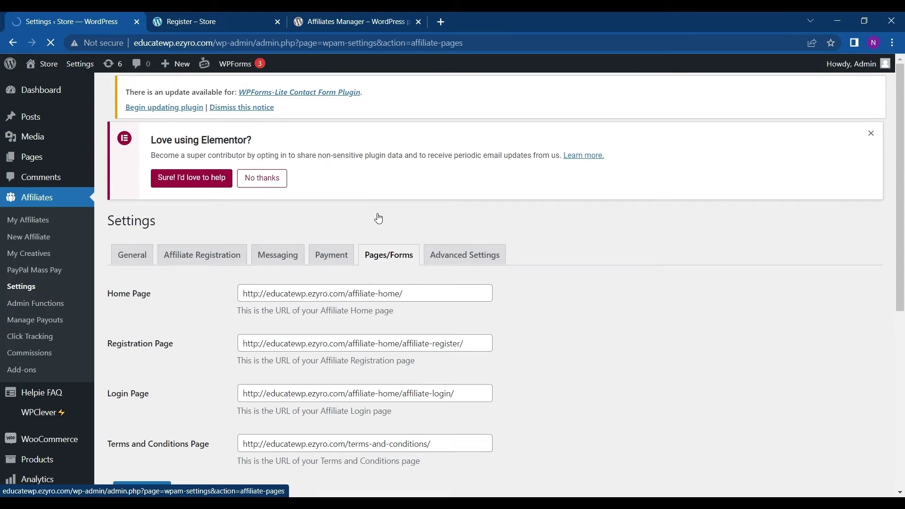
Review the affiliate Home, Registration, Login and Terms page URLs, then show Advanced Settings.
scroll(375, 218, down, 1)
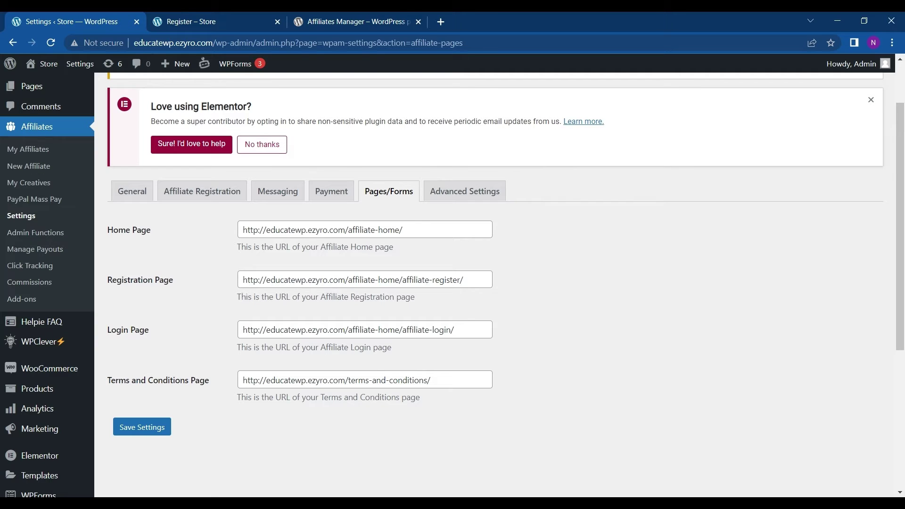
scroll(314, 282, down, 1)
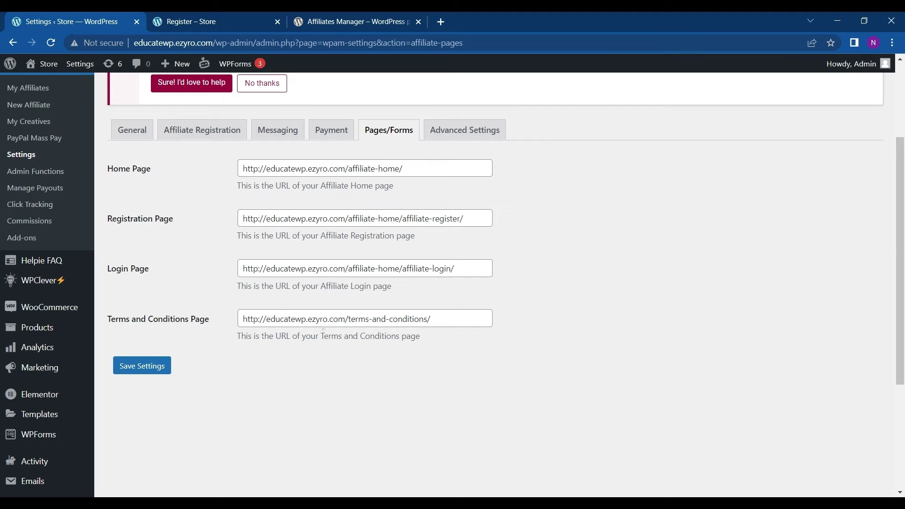
scroll(299, 258, up, 1)
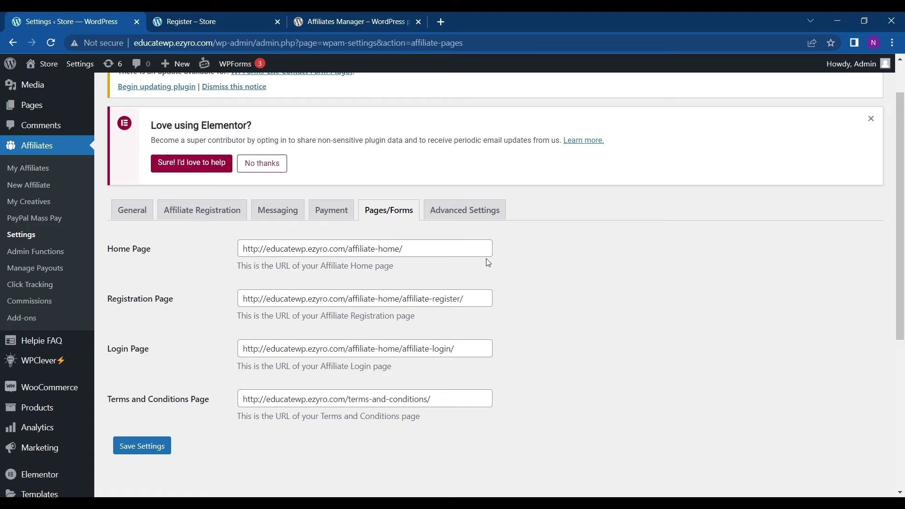
click(464, 216)
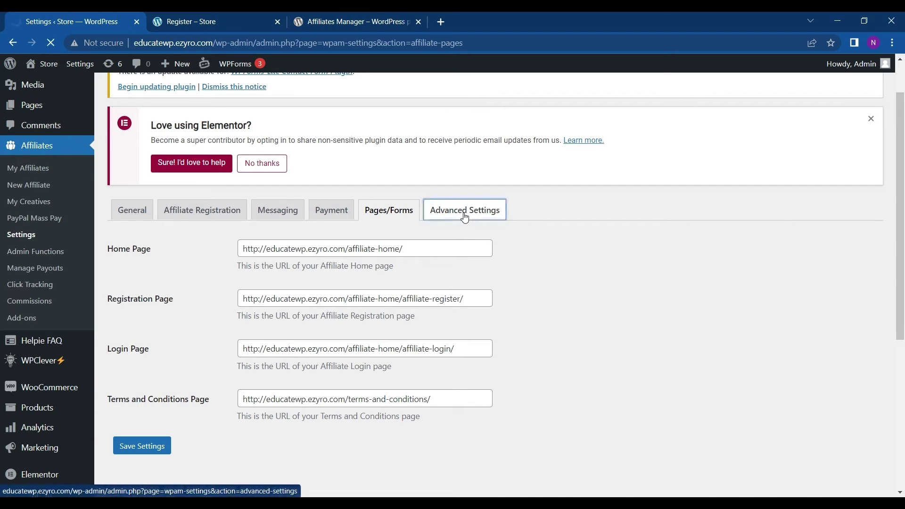
scroll(282, 330, down, 2)
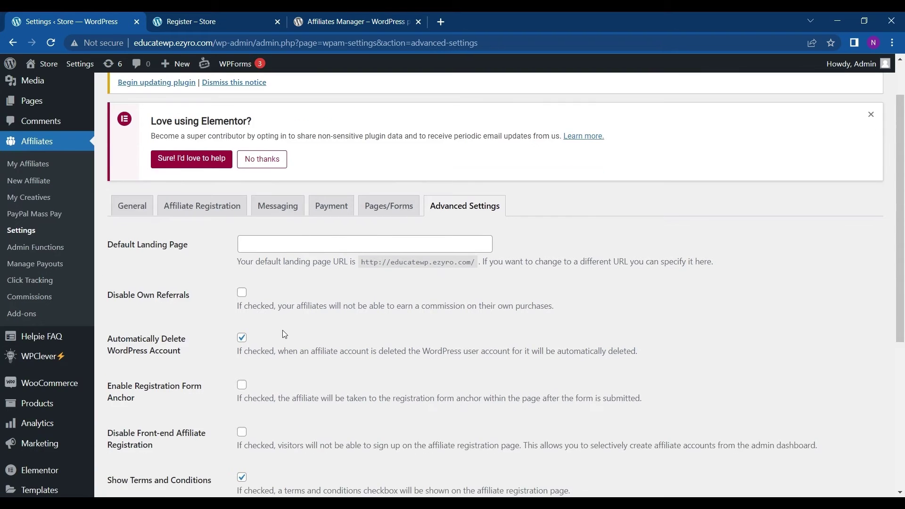
scroll(282, 329, down, 1)
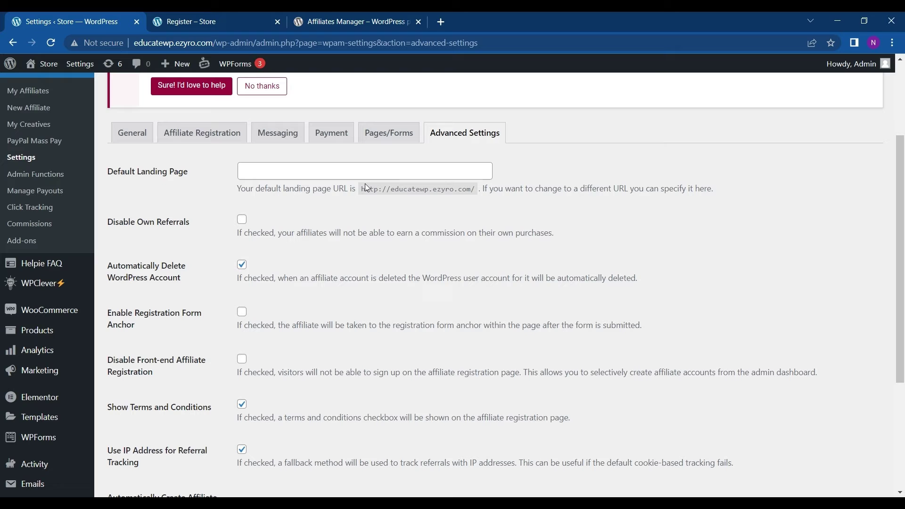
triple_click(410, 190)
double_click(410, 191)
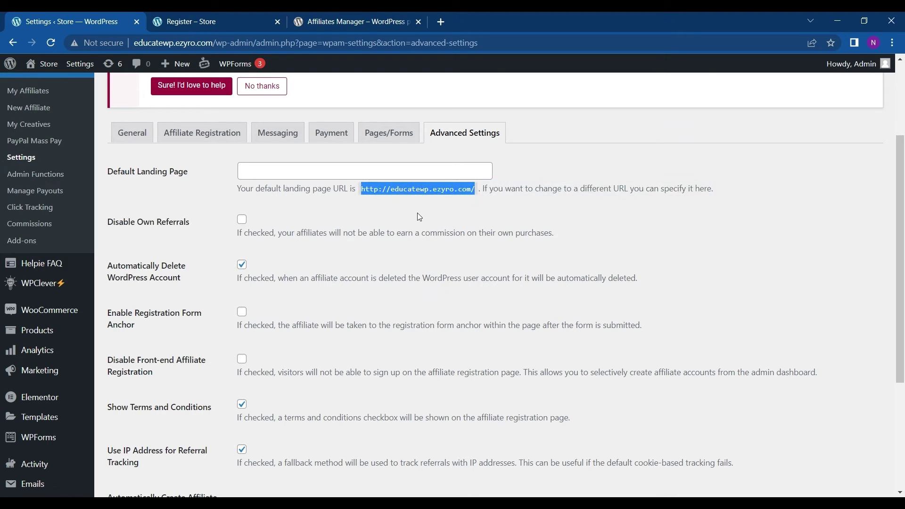
Load the store's Shop products page in the storefront tab, then return to Advanced Settings.
click(198, 21)
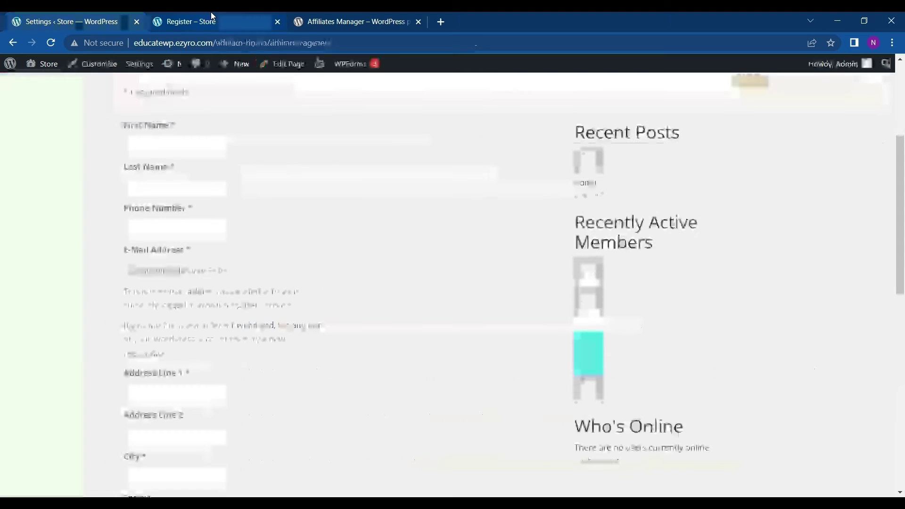
scroll(187, 255, up, 5)
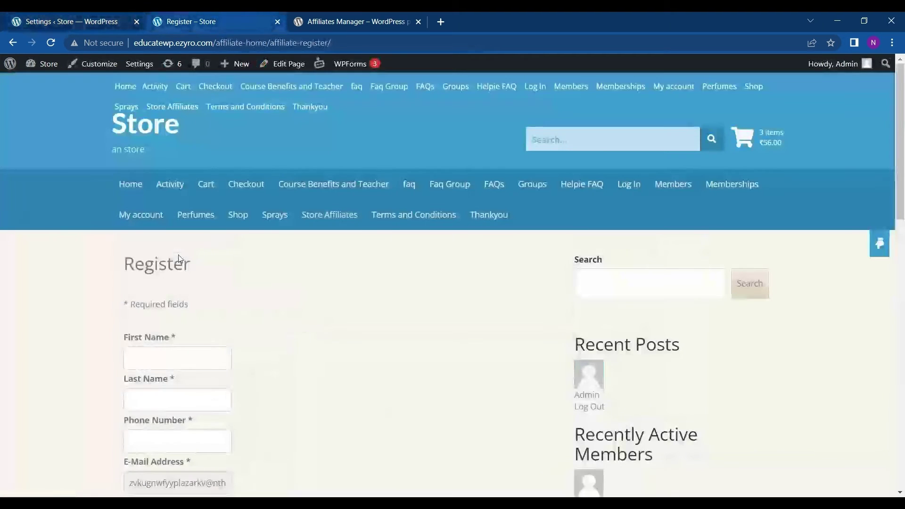
click(245, 228)
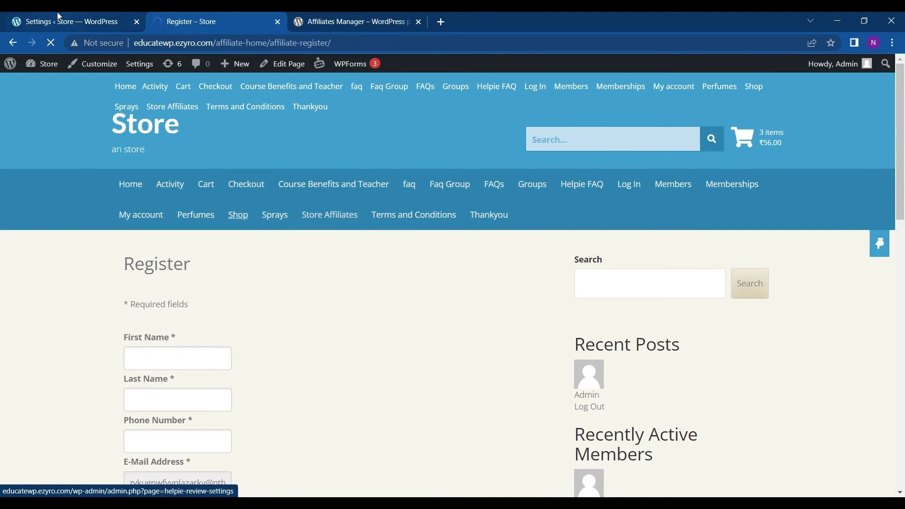
click(71, 22)
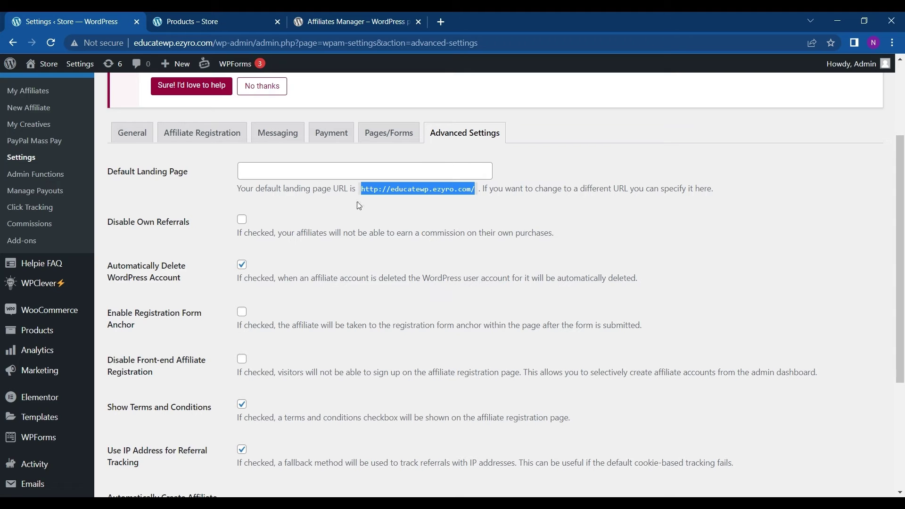
scroll(359, 206, down, 1)
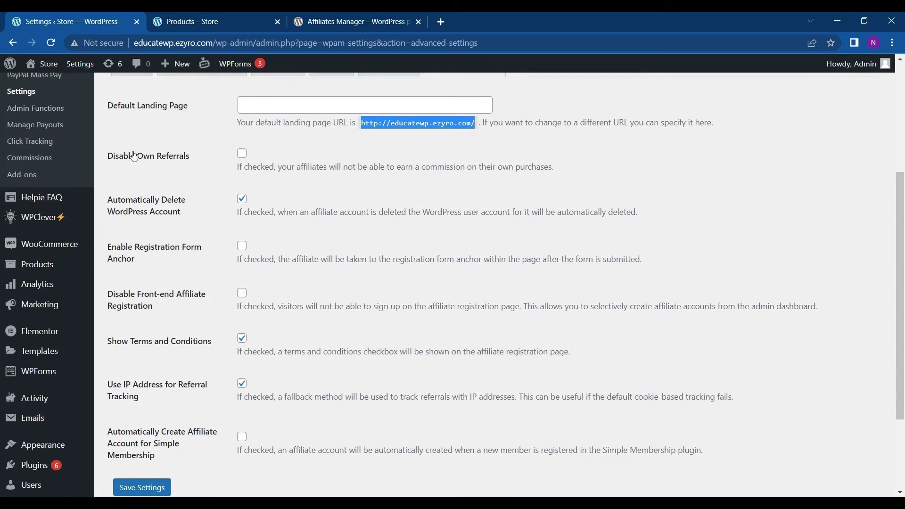
Turn on Disable Own Referrals, toggling it off and back on with Space.
click(242, 154)
click(241, 156)
scroll(203, 199, down, 1)
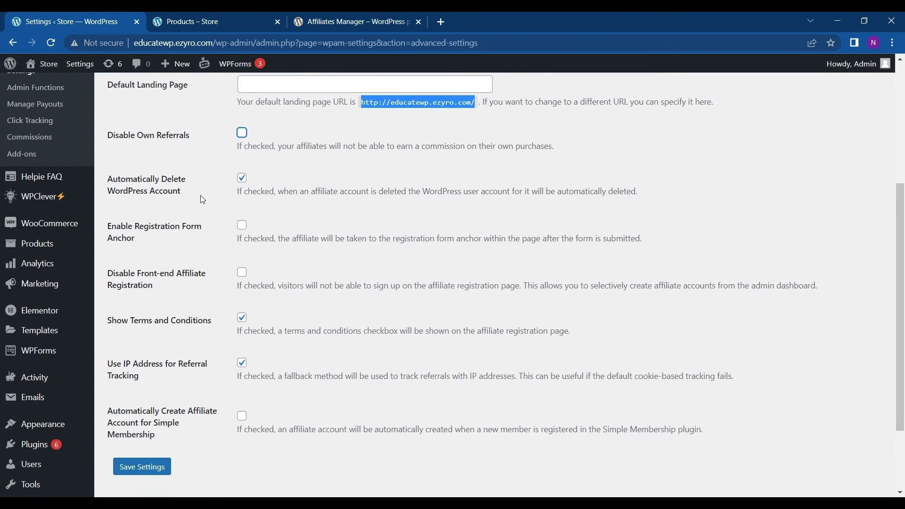
key(space)
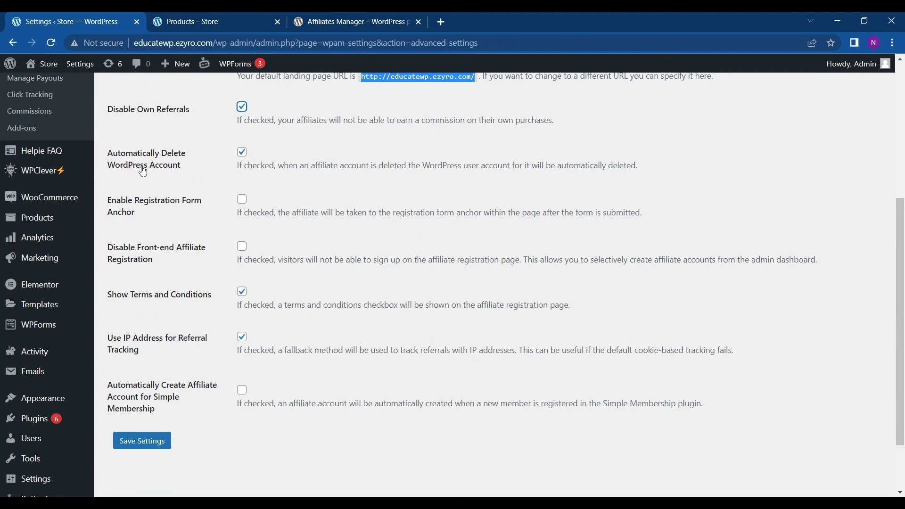
scroll(267, 185, up, 1)
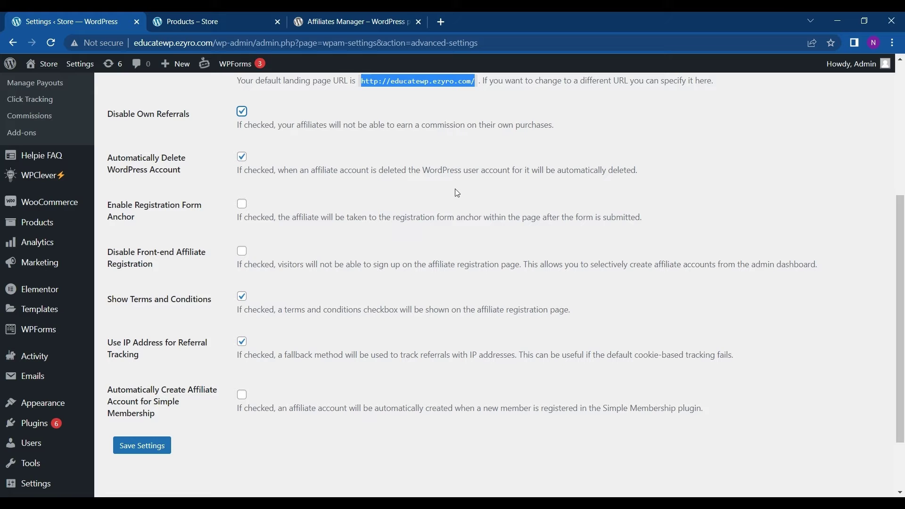
scroll(273, 211, down, 1)
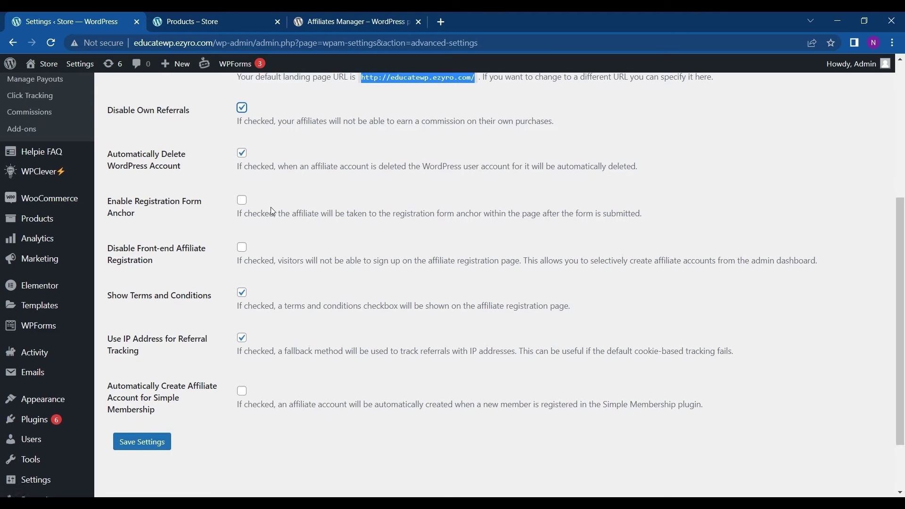
click(273, 14)
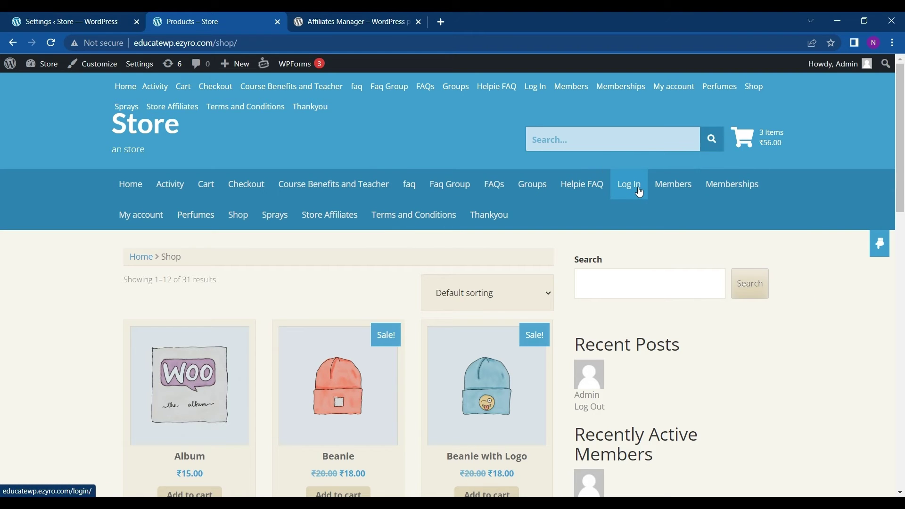
mouse_move(330, 210)
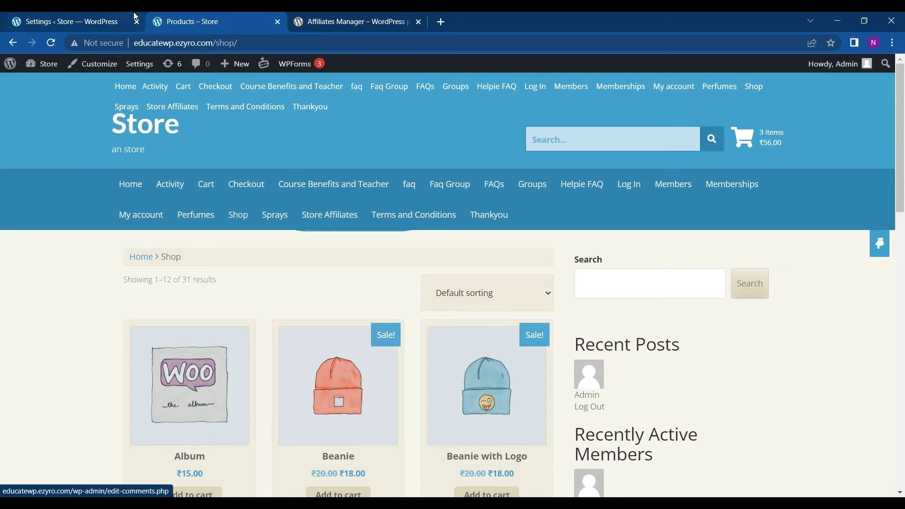
click(85, 22)
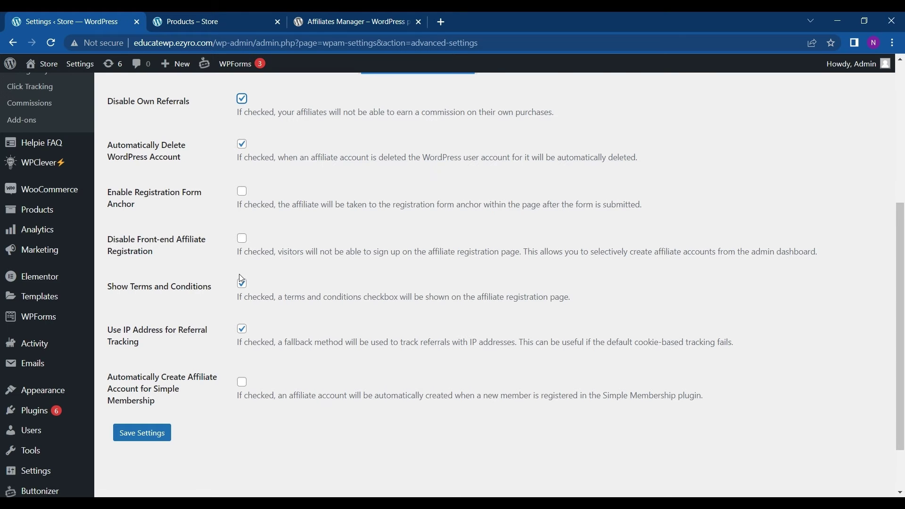
Uncheck Automatically Delete WordPress Account and scroll to the bottom of Advanced Settings.
scroll(239, 273, up, 1)
click(242, 161)
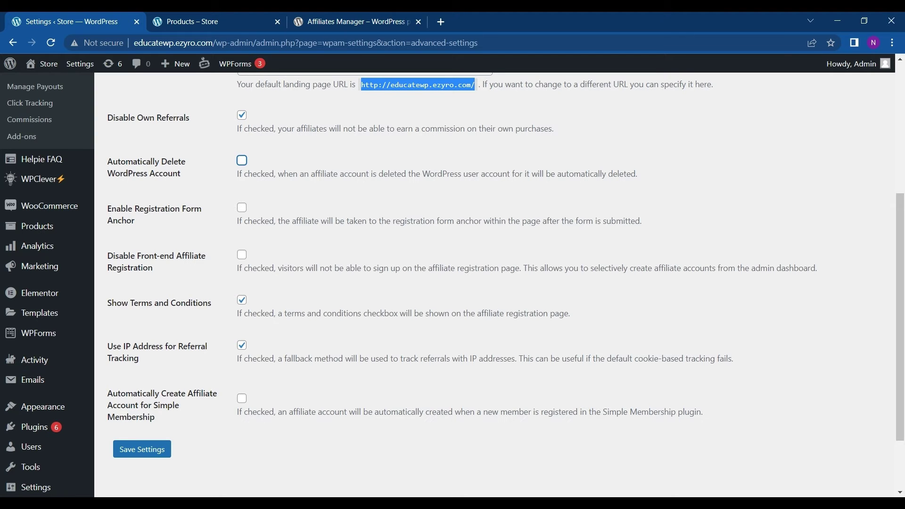
scroll(274, 178, down, 1)
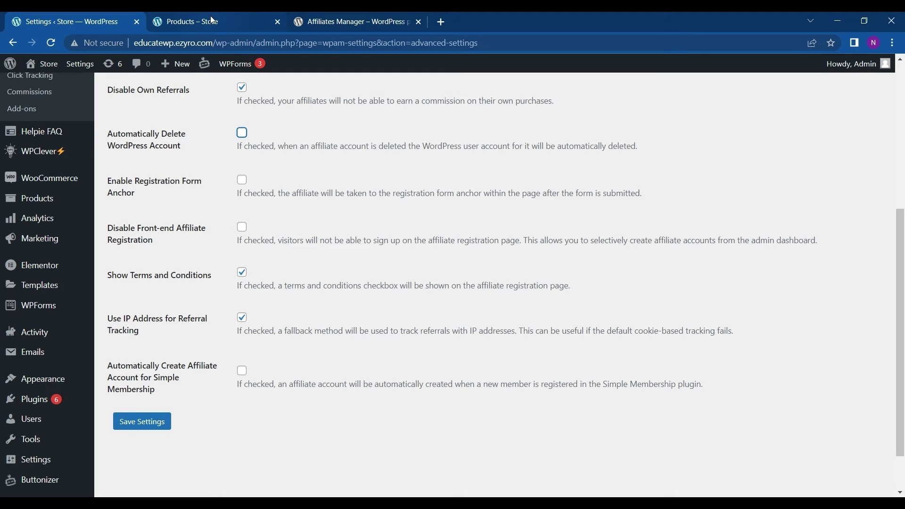
scroll(177, 164, down, 1)
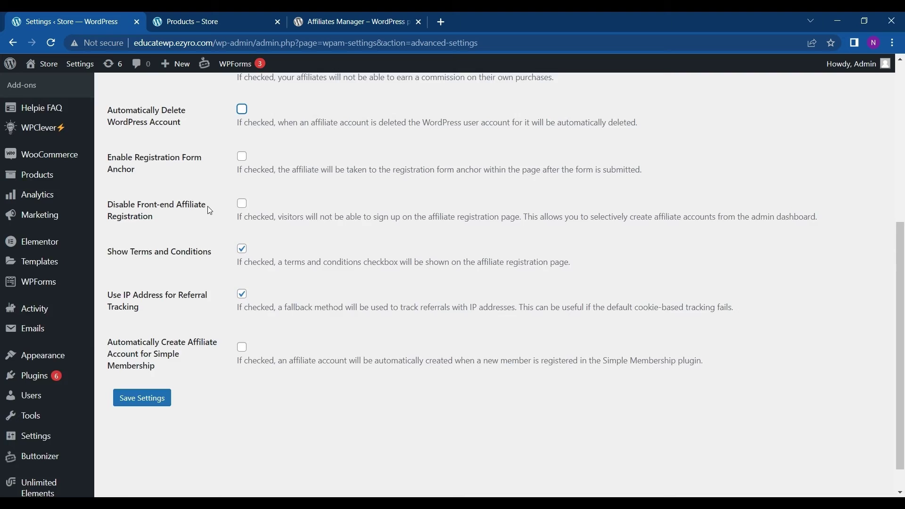
scroll(210, 210, down, 1)
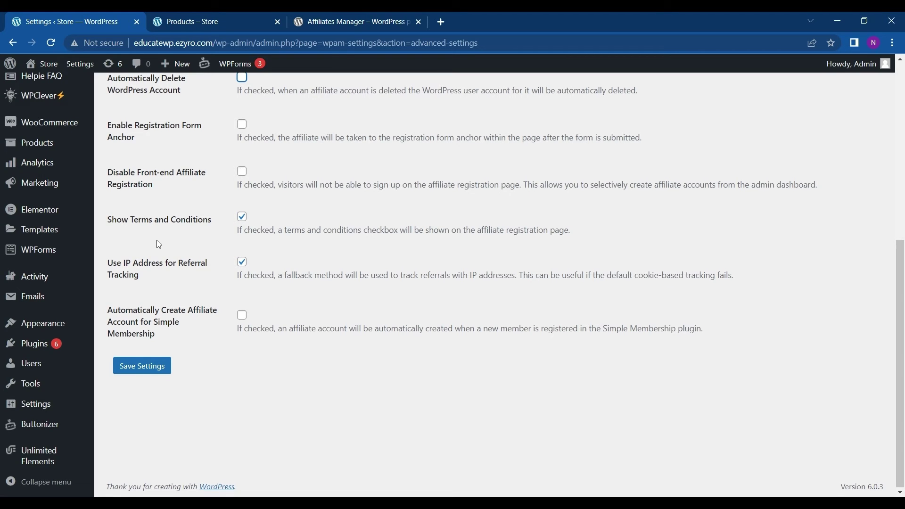
click(243, 222)
click(243, 221)
drag(123, 263, 158, 281)
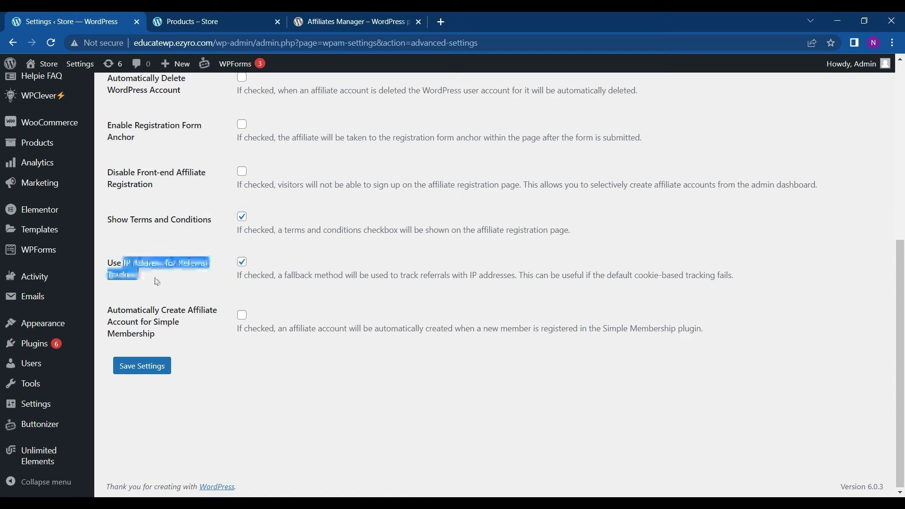
click(155, 282)
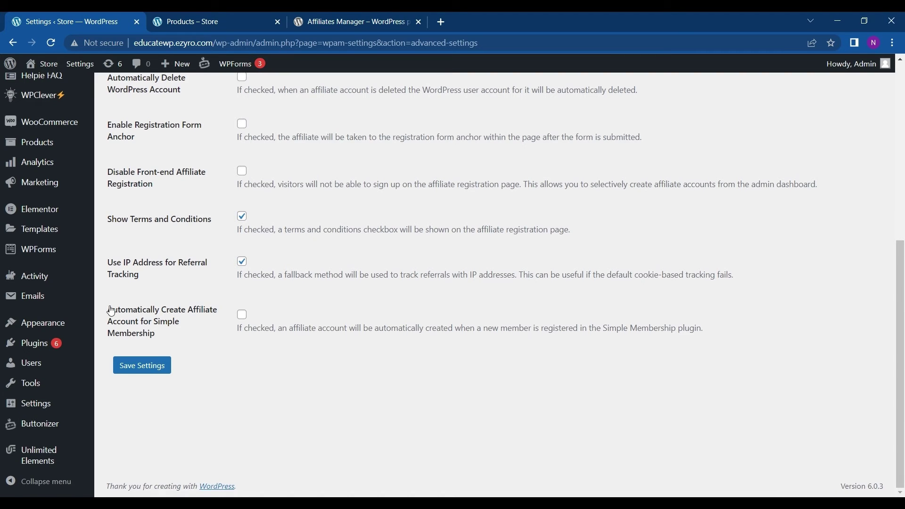
drag(111, 311, 146, 343)
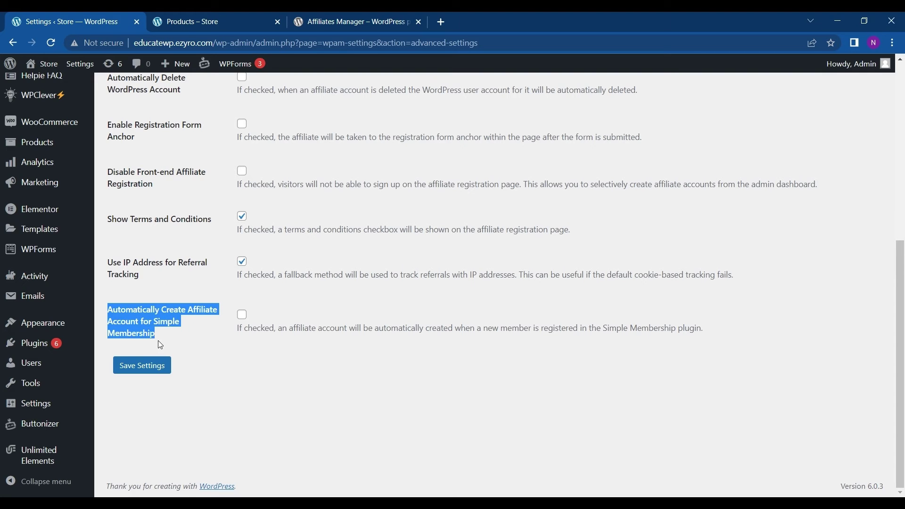
click(169, 343)
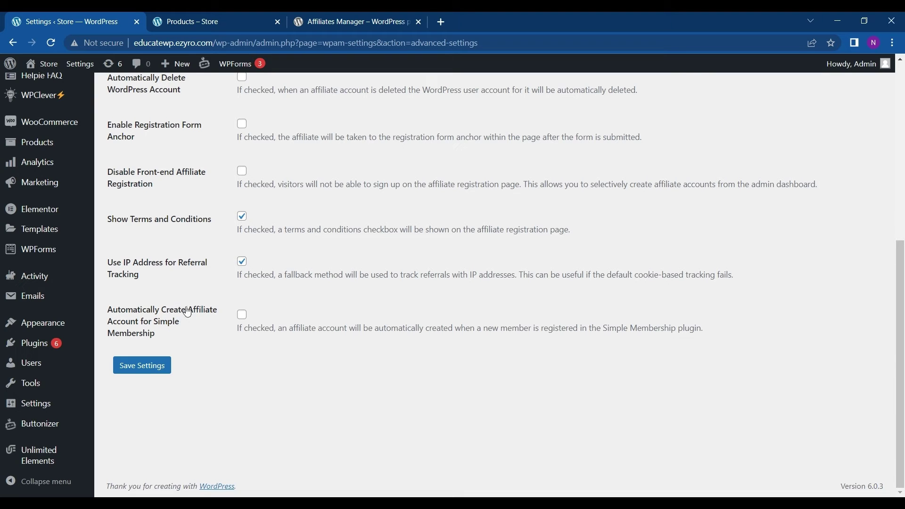
click(244, 318)
scroll(537, 449, up, 2)
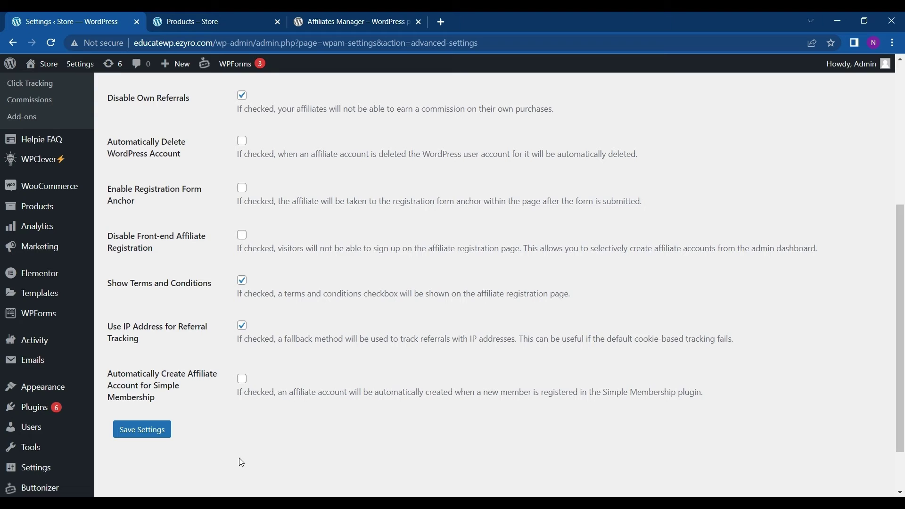
scroll(241, 458, up, 1)
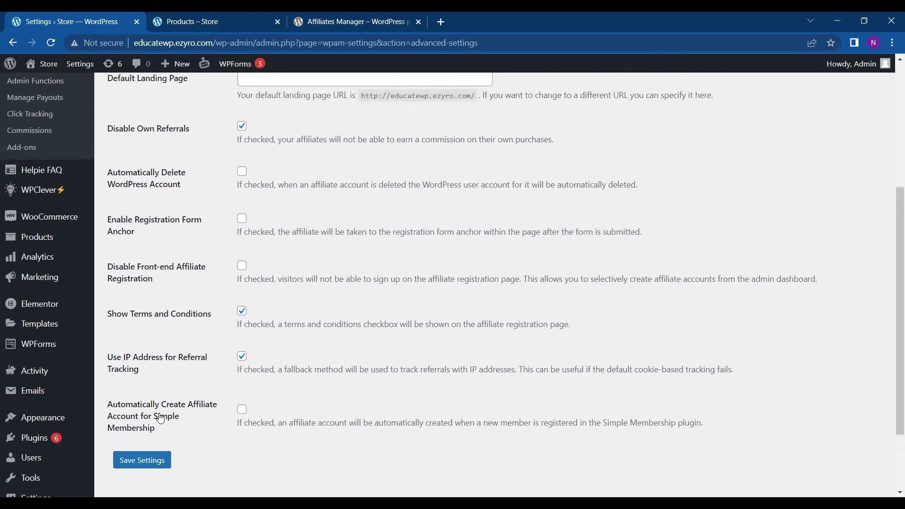
scroll(159, 419, up, 7)
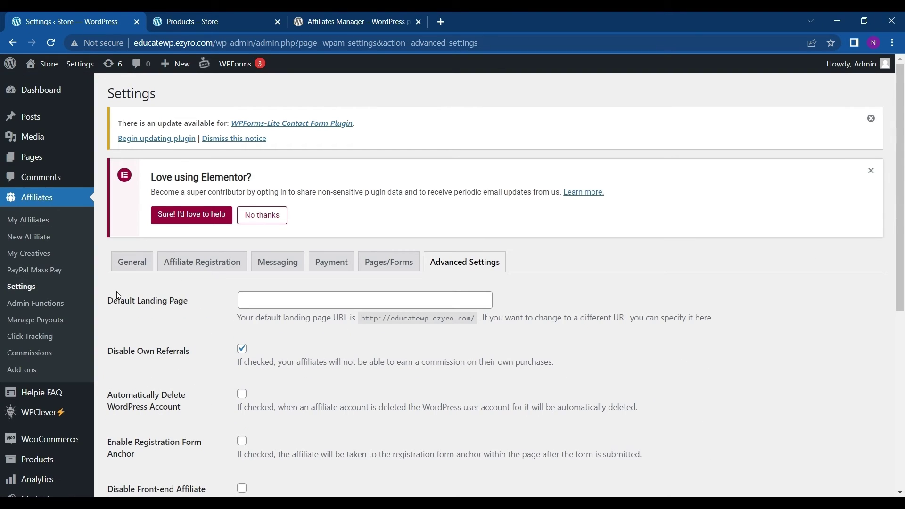
scroll(41, 286, down, 1)
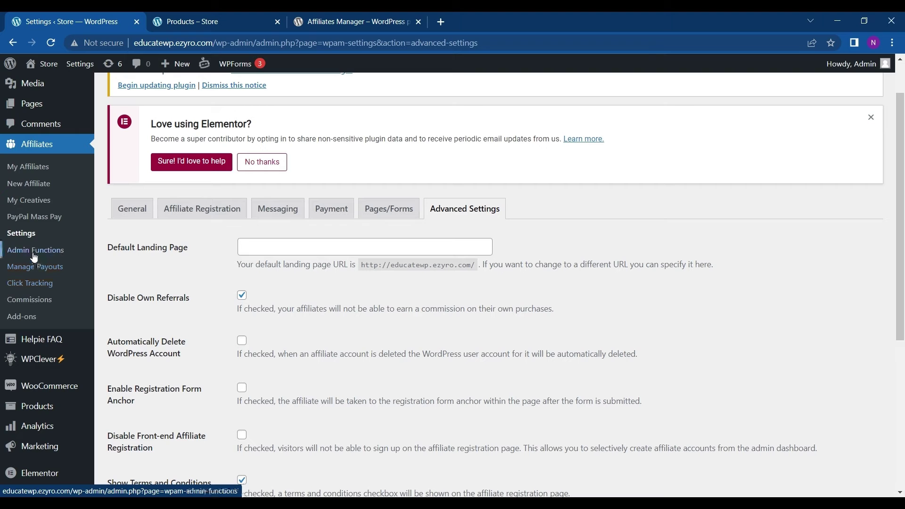
Open Affiliates > Admin Functions and view the Start and End Date calendars for clearing clicks.
click(34, 255)
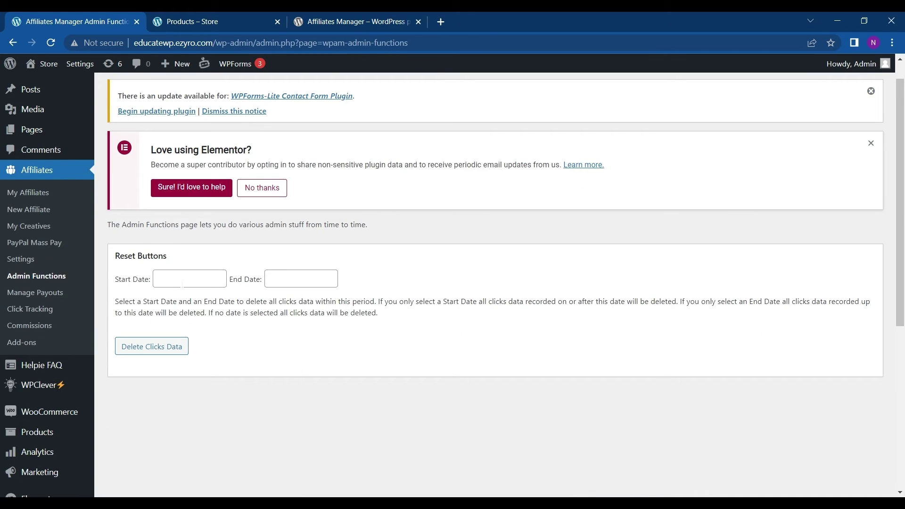
click(182, 283)
click(276, 283)
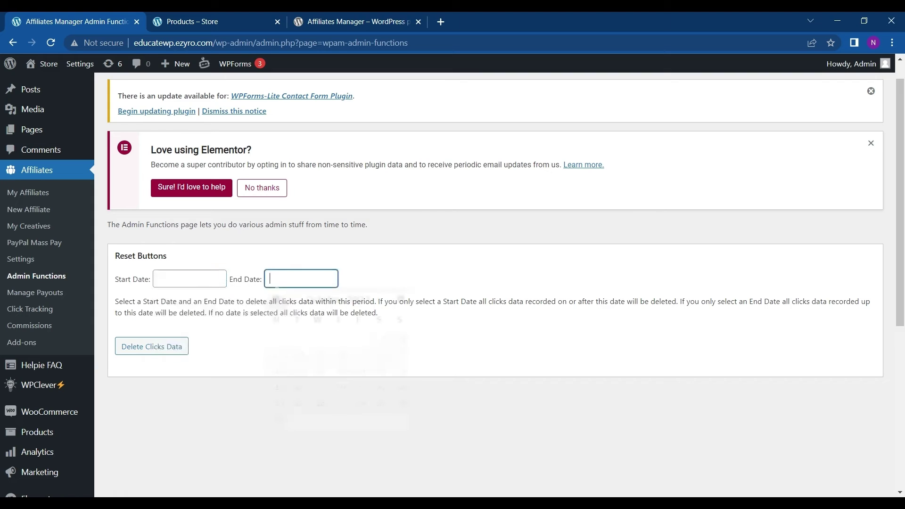
click(180, 326)
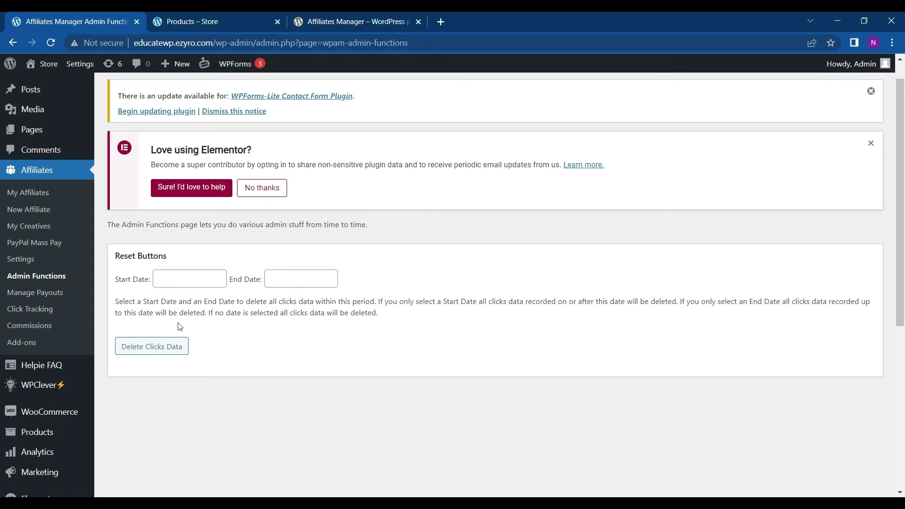
scroll(179, 326, down, 1)
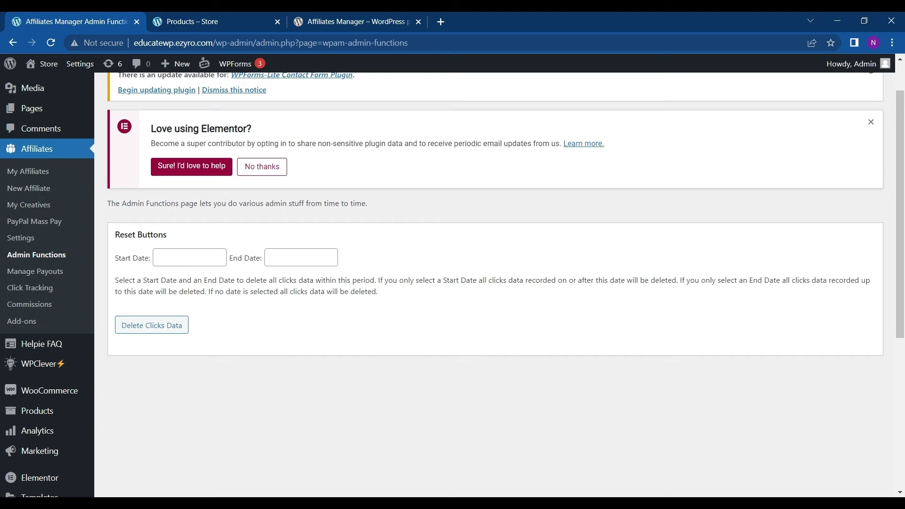
click(189, 257)
click(301, 257)
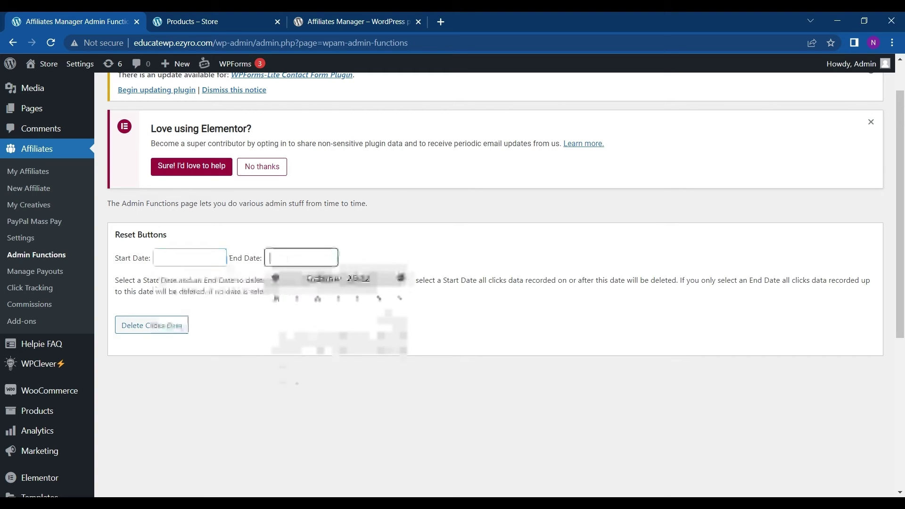
click(170, 258)
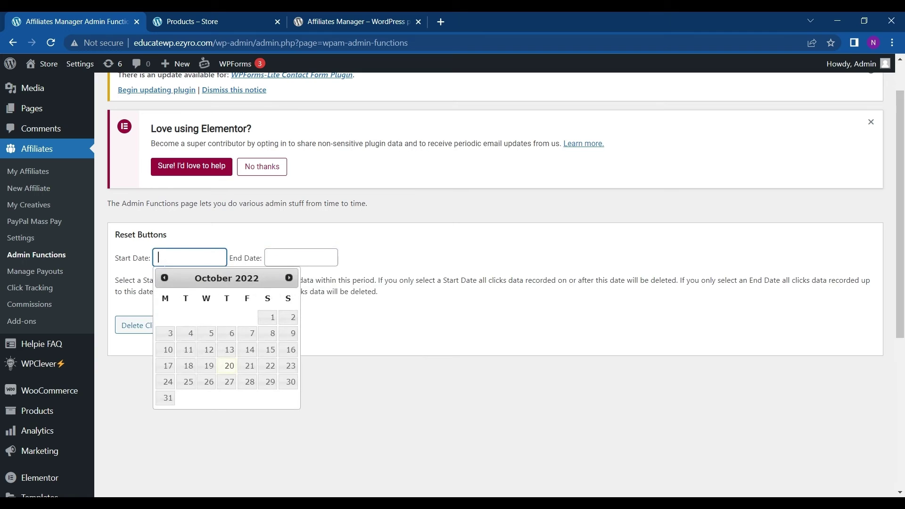
scroll(77, 258, down, 1)
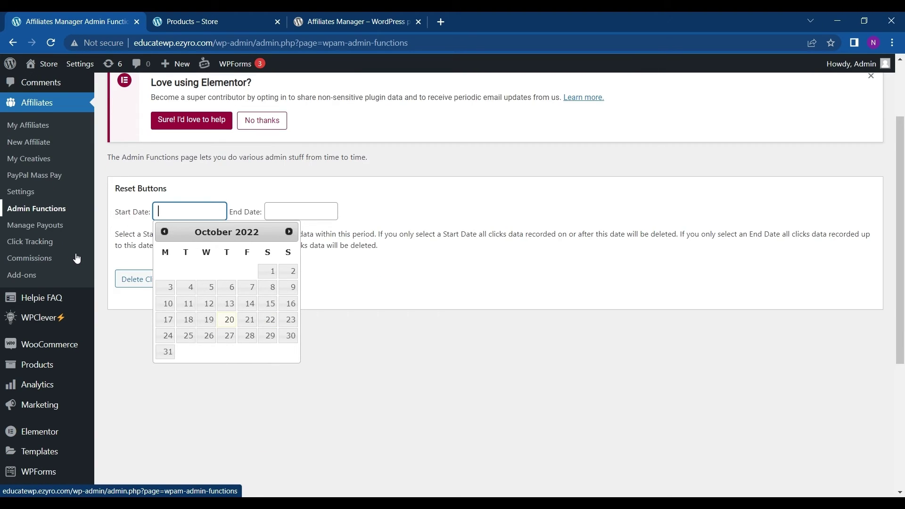
Review both mass payout options on Manage Payouts, then go to Click Tracking.
click(43, 225)
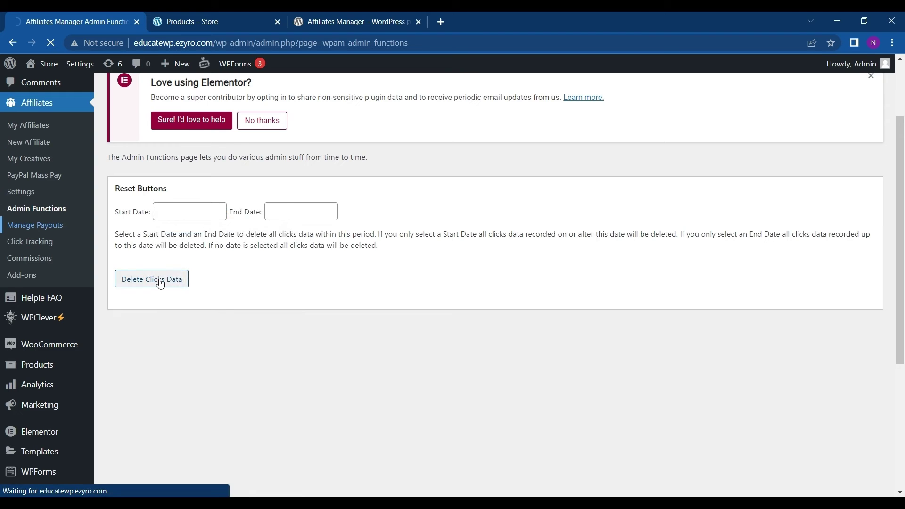
scroll(160, 283, down, 1)
scroll(160, 283, down, 4)
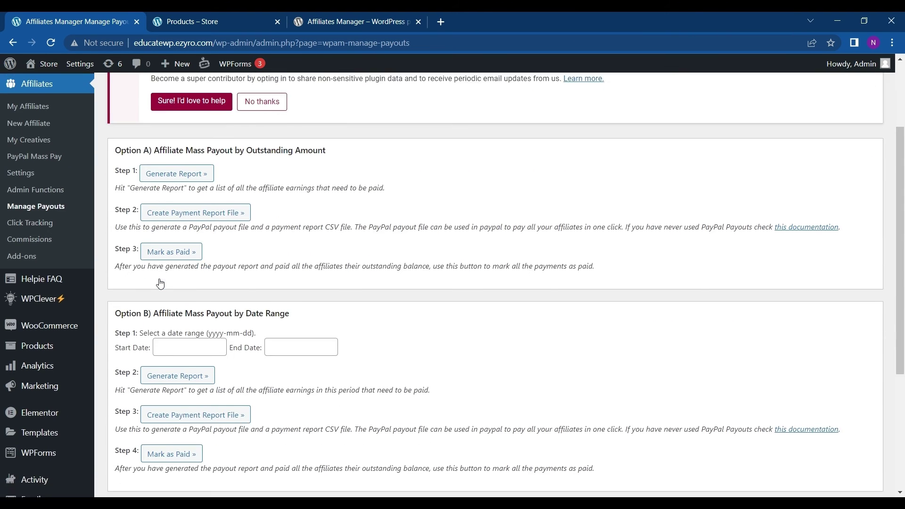
scroll(197, 197, up, 2)
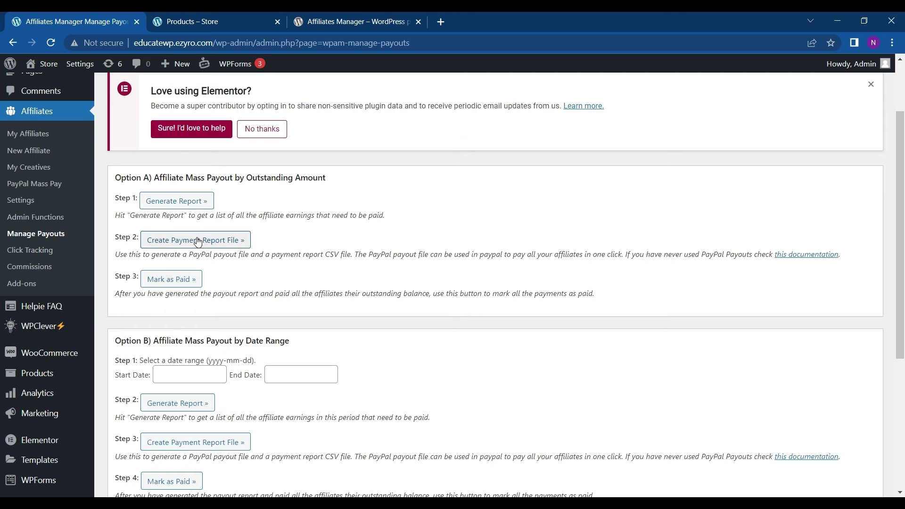
scroll(198, 244, down, 1)
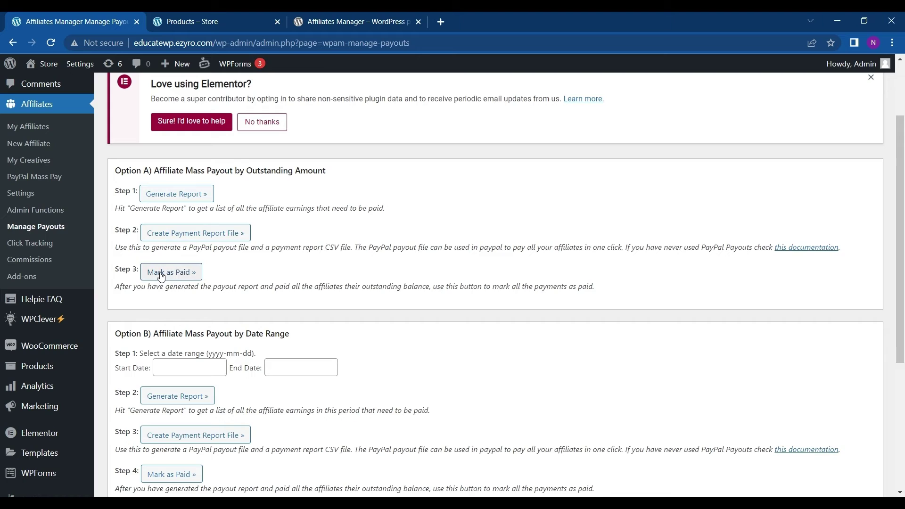
click(41, 243)
View the empty Click Tracking table and the Commissions page, then go to Add-ons.
scroll(184, 329, down, 1)
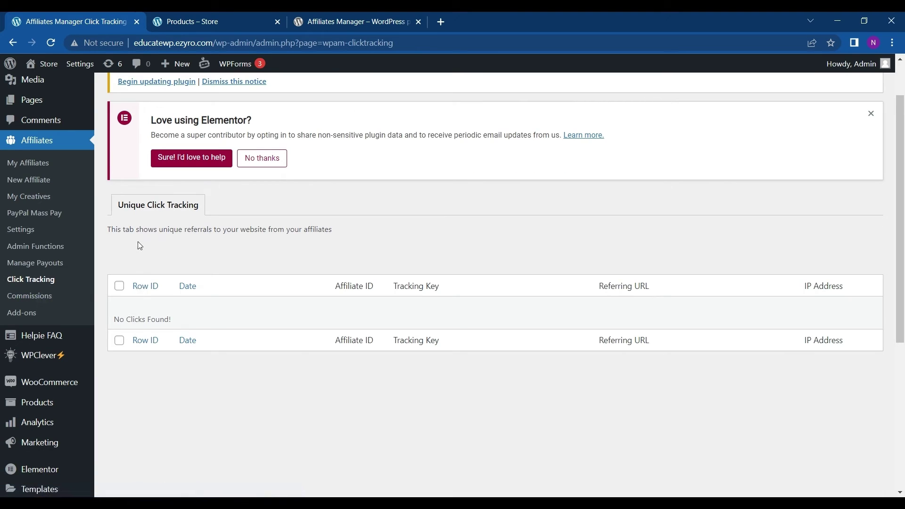
click(41, 294)
scroll(219, 366, down, 2)
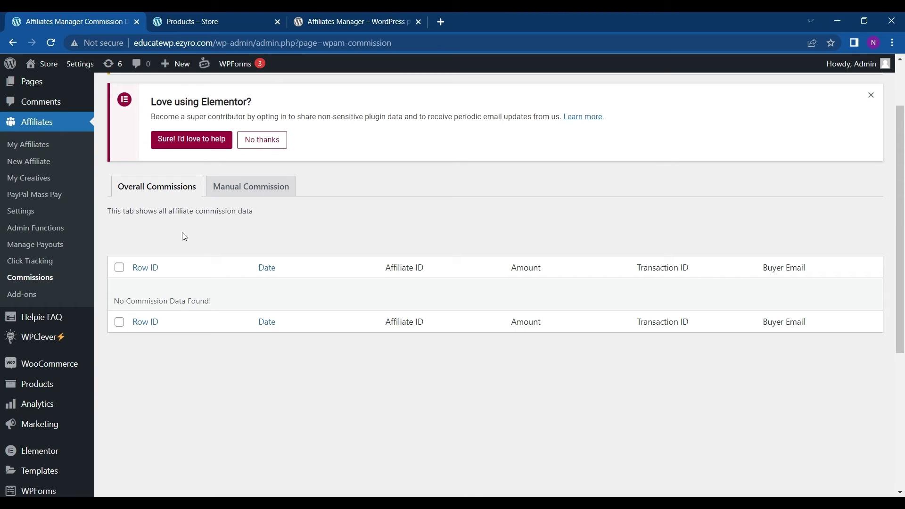
click(31, 297)
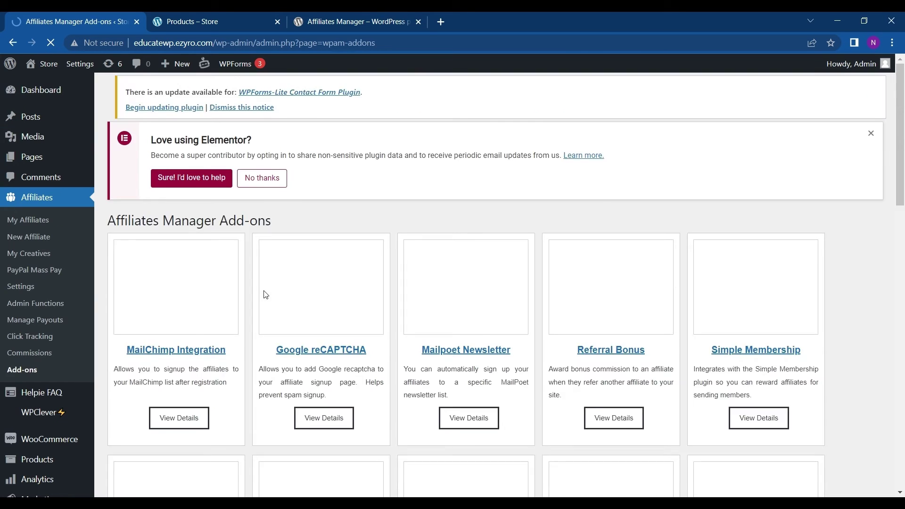
Scroll through the add-on cards, including MailChimp Integration, Referral Bonus and Simple Membership.
scroll(265, 295, down, 2)
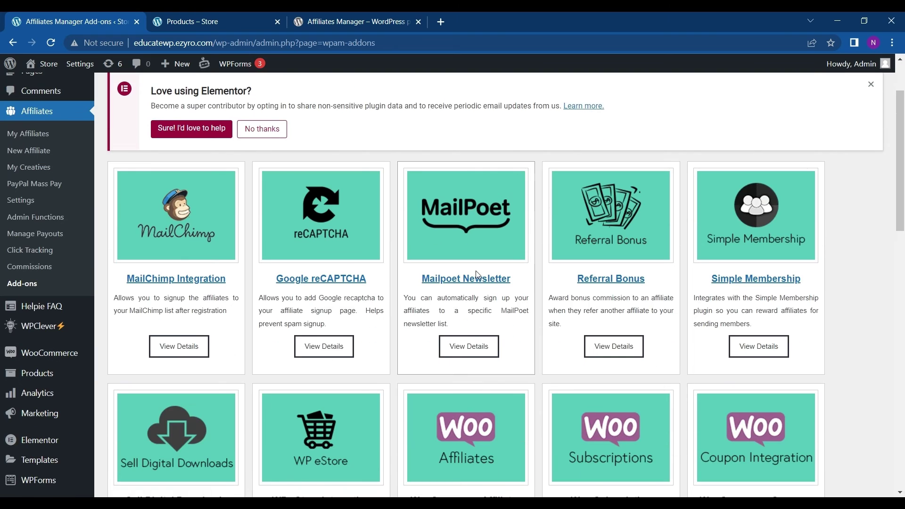
scroll(448, 363, down, 2)
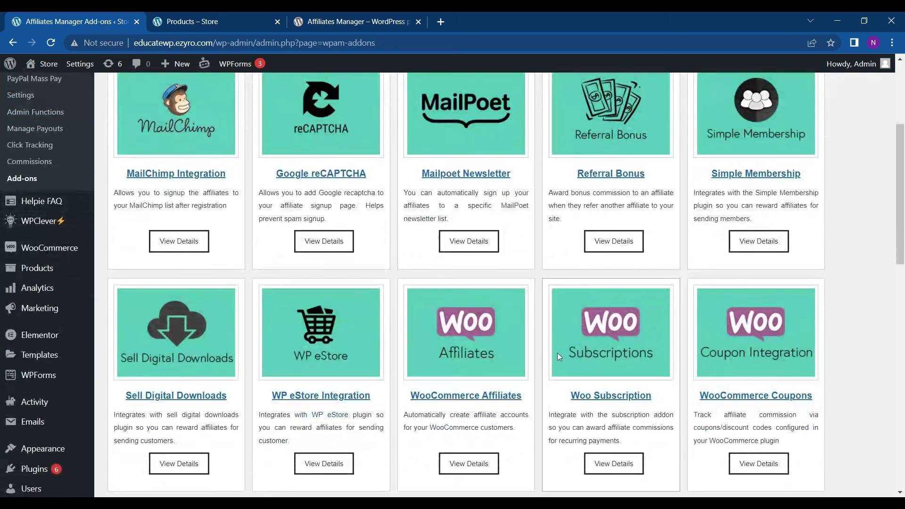
scroll(556, 353, down, 2)
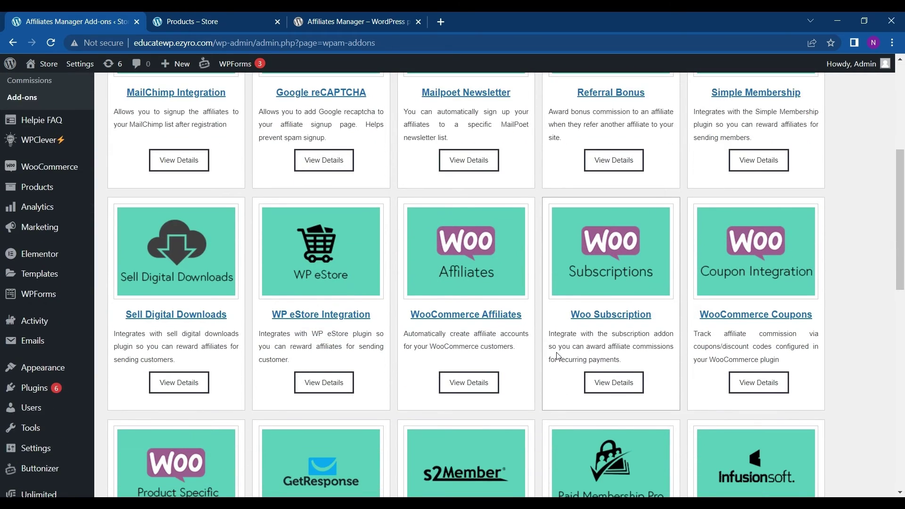
scroll(556, 356, down, 1)
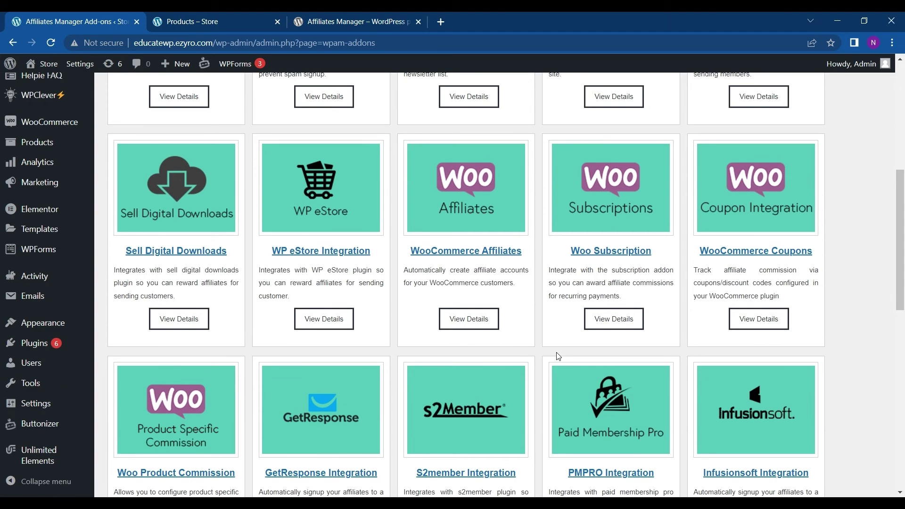
scroll(327, 248, up, 5)
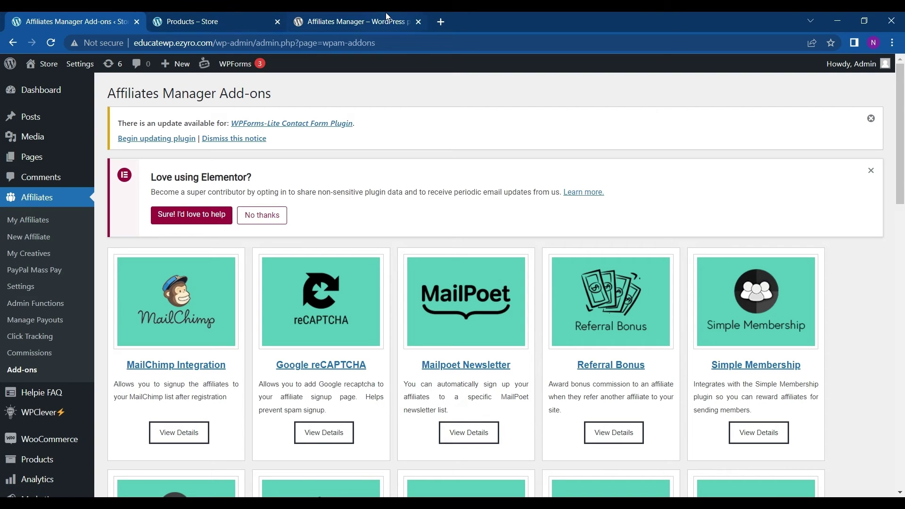
mouse_move(386, 12)
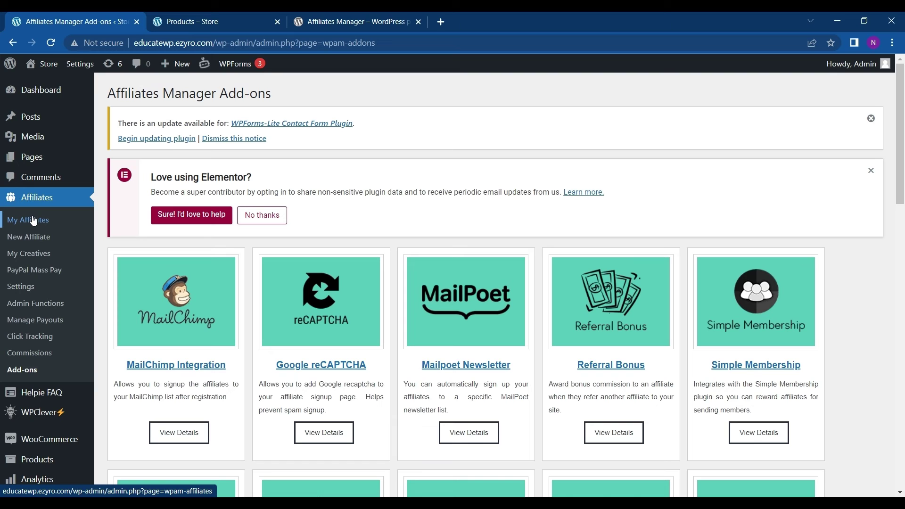
Open the Store Affiliates > Register page in the storefront tab.
click(208, 28)
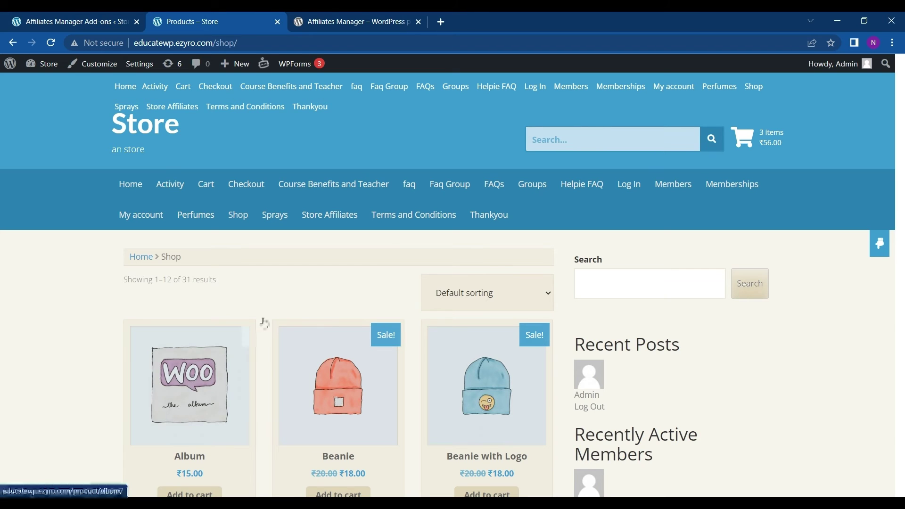
scroll(375, 279, down, 1)
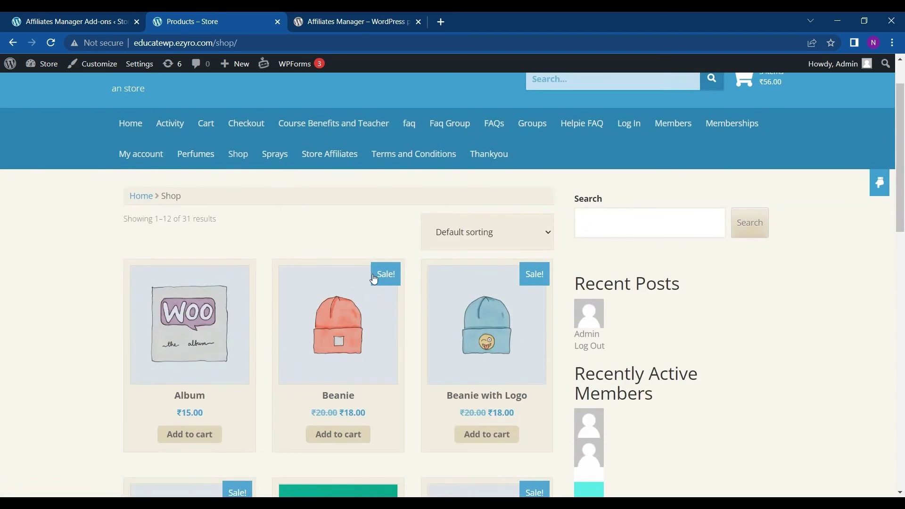
mouse_move(335, 155)
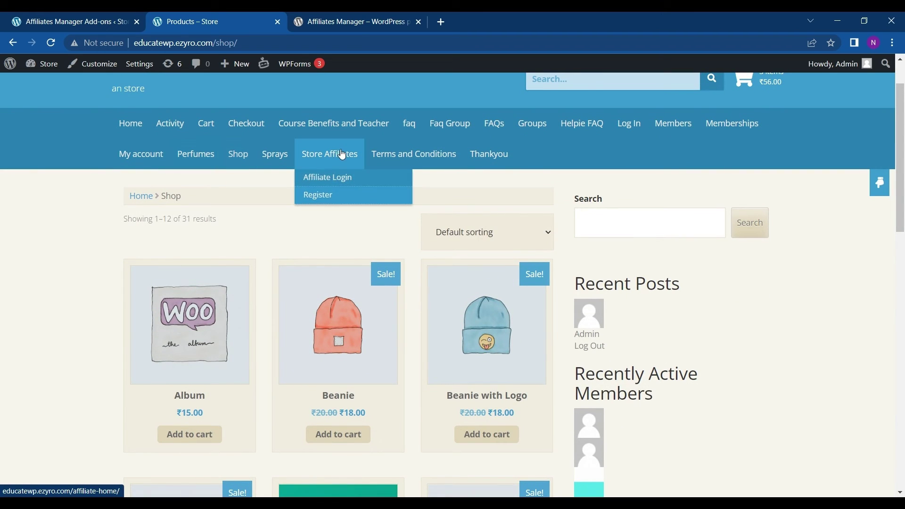
click(328, 195)
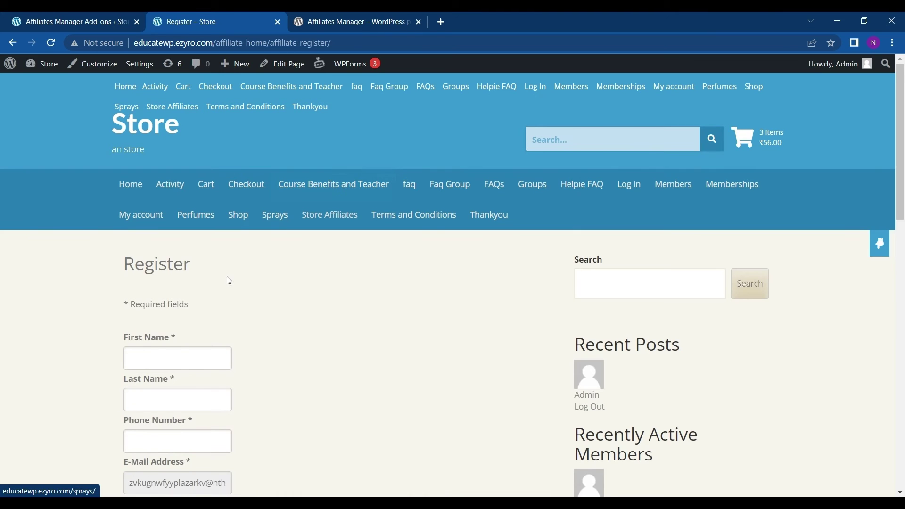
Fill in the affiliate registration form, accept the terms and submit the application.
click(175, 351)
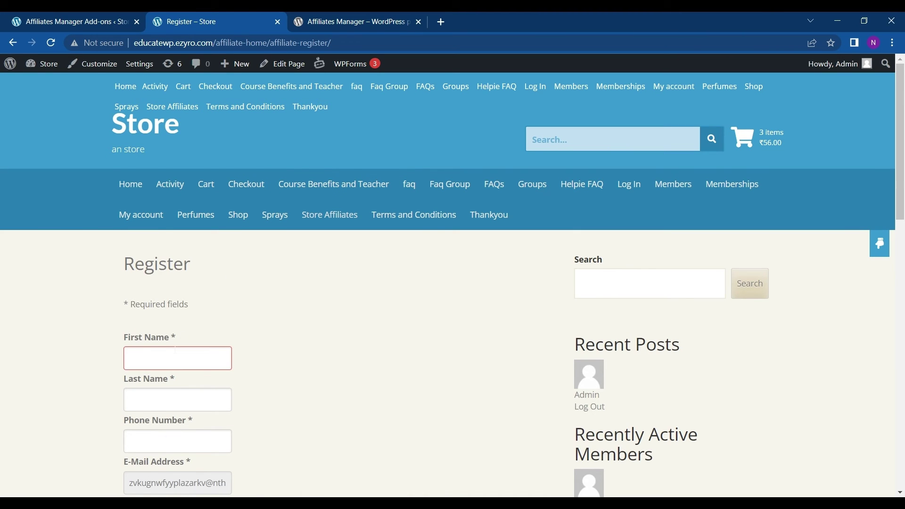
scroll(188, 296, down, 2)
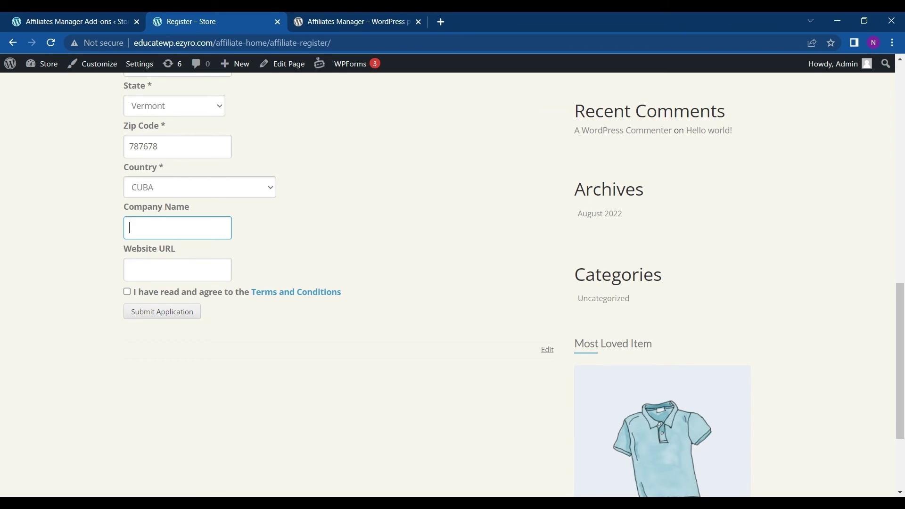
click(181, 266)
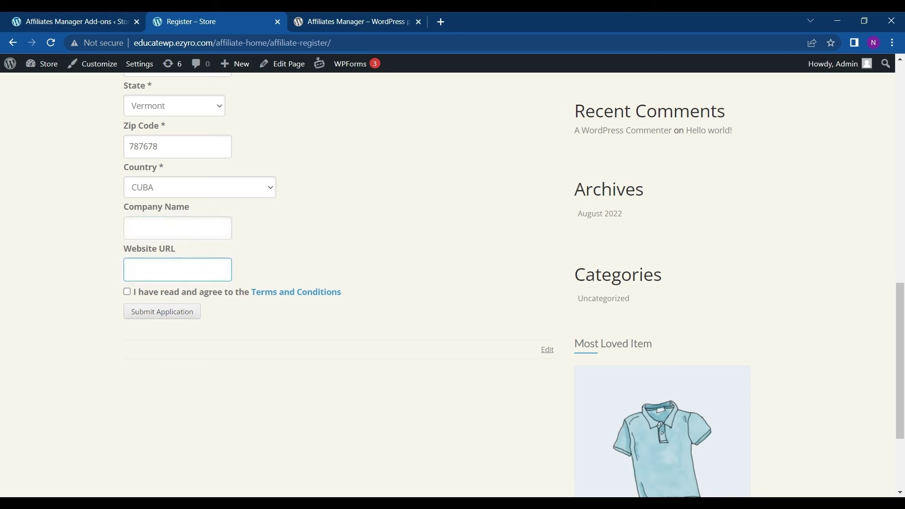
click(143, 291)
click(148, 311)
click(192, 314)
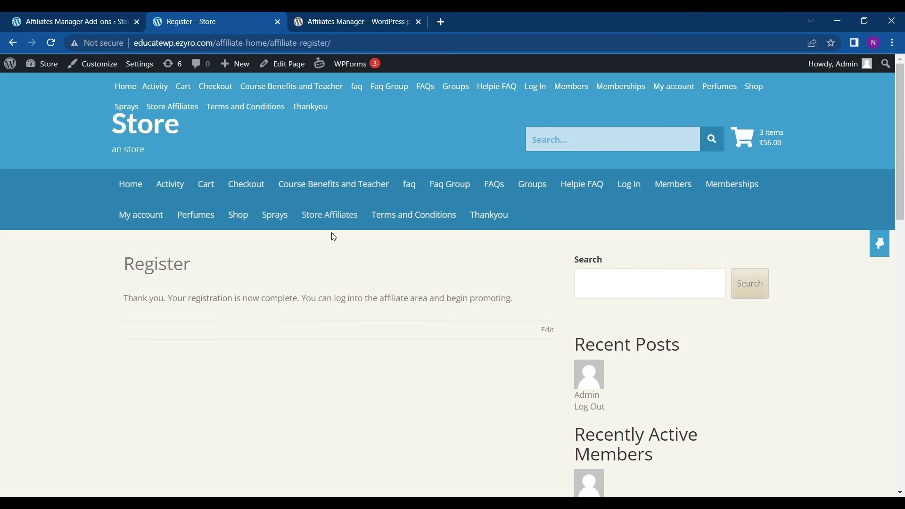
Open the Store Affiliates affiliate login page from the site menu.
mouse_move(333, 226)
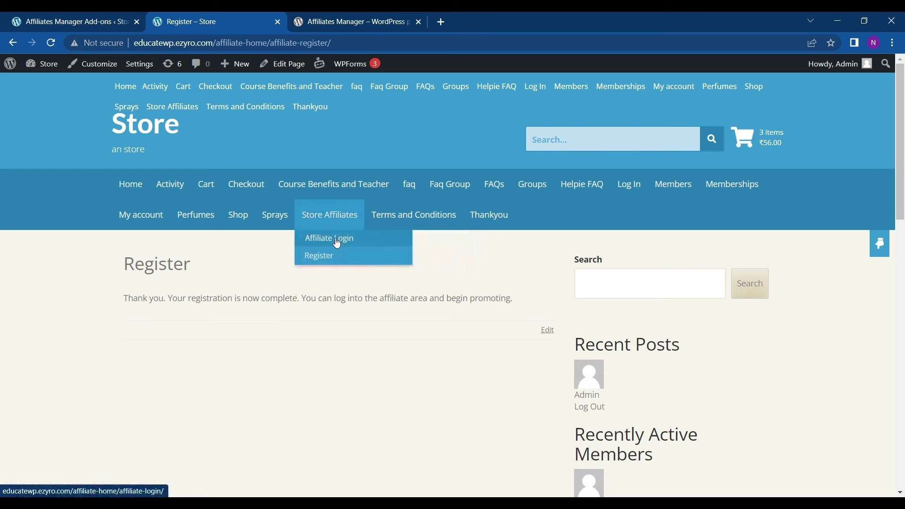
click(337, 242)
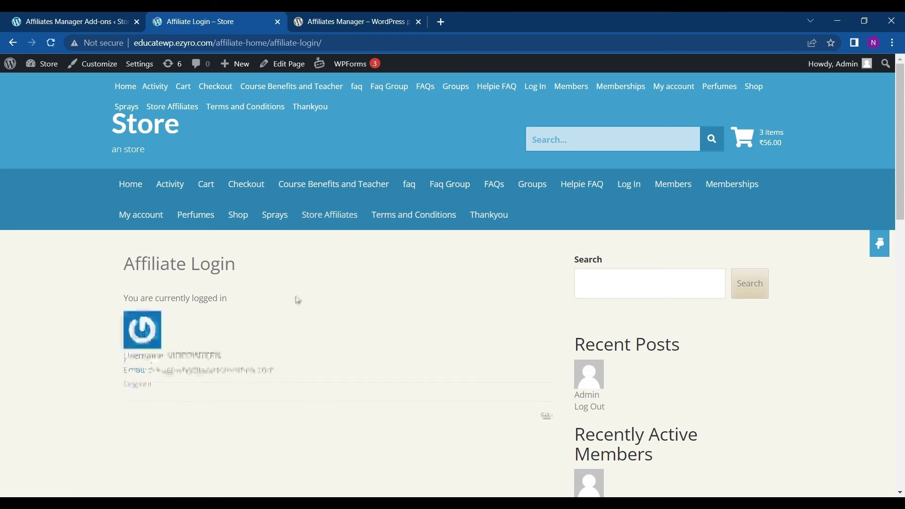
scroll(269, 330, down, 1)
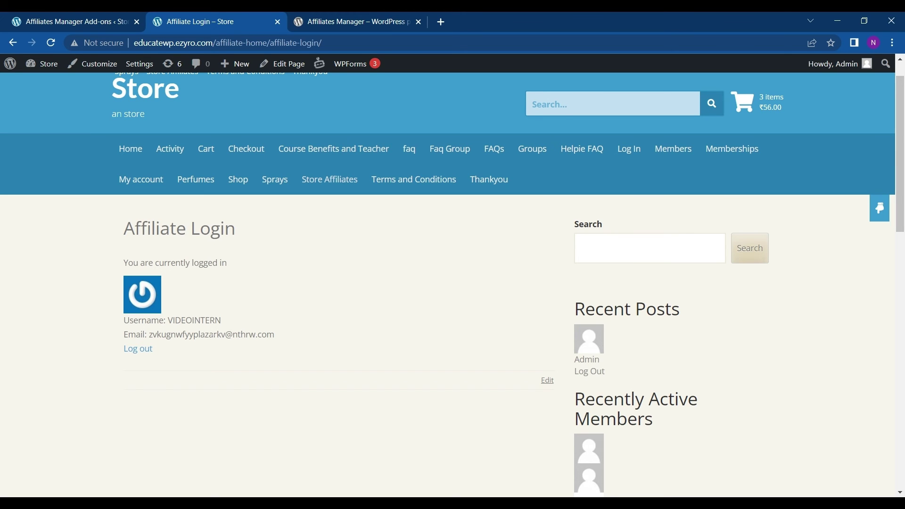
scroll(432, 321, up, 1)
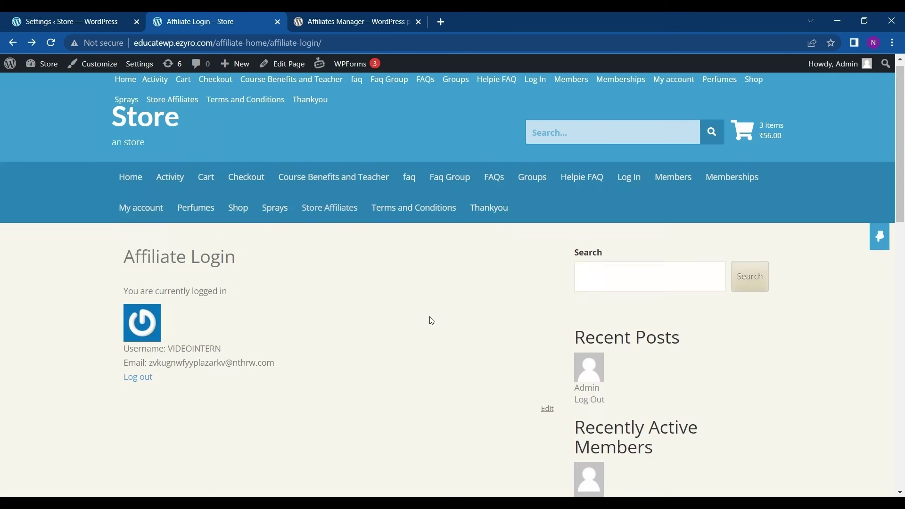
Open the Store Affiliates dashboard and review its $0.00 balance, 25.00% rate and zero visitors.
click(312, 221)
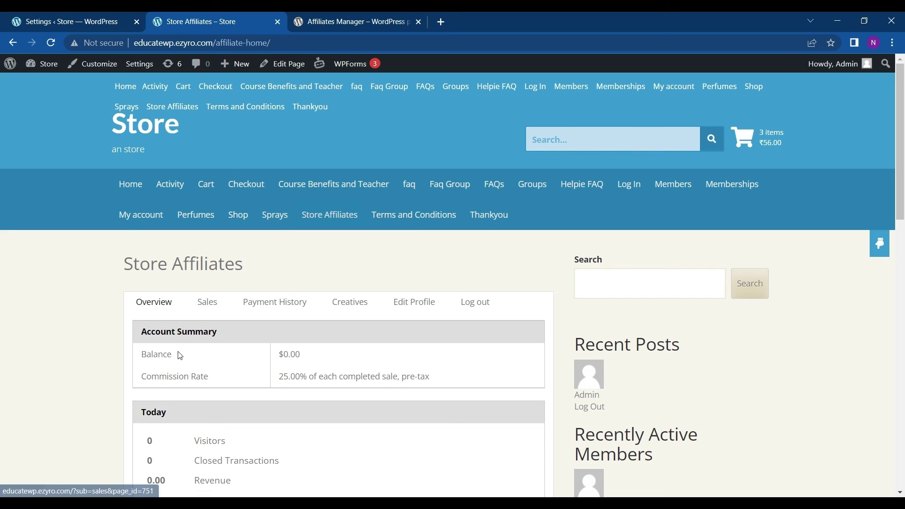
scroll(179, 357, down, 3)
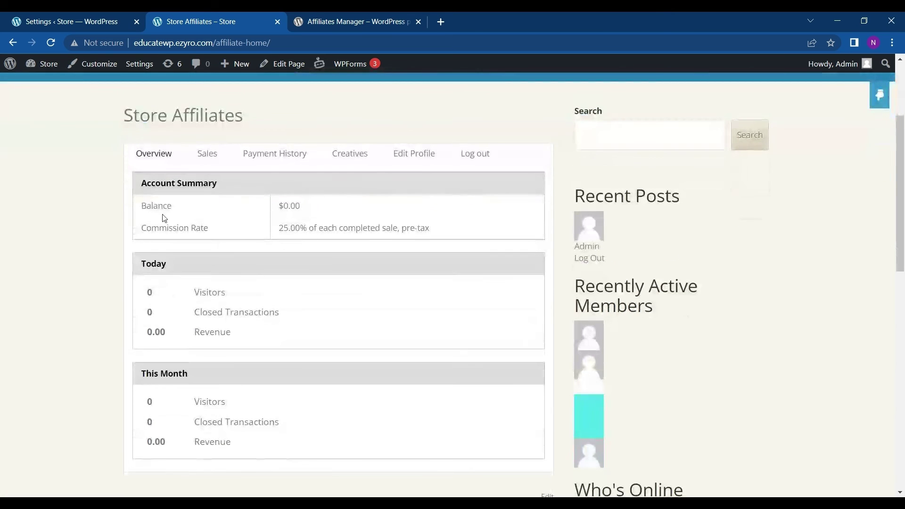
scroll(231, 236, down, 1)
scroll(238, 222, down, 1)
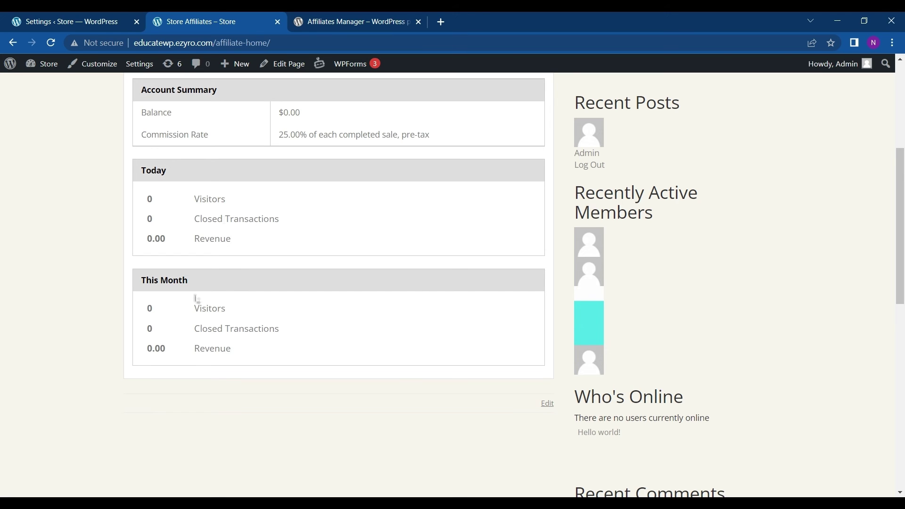
scroll(198, 300, up, 1)
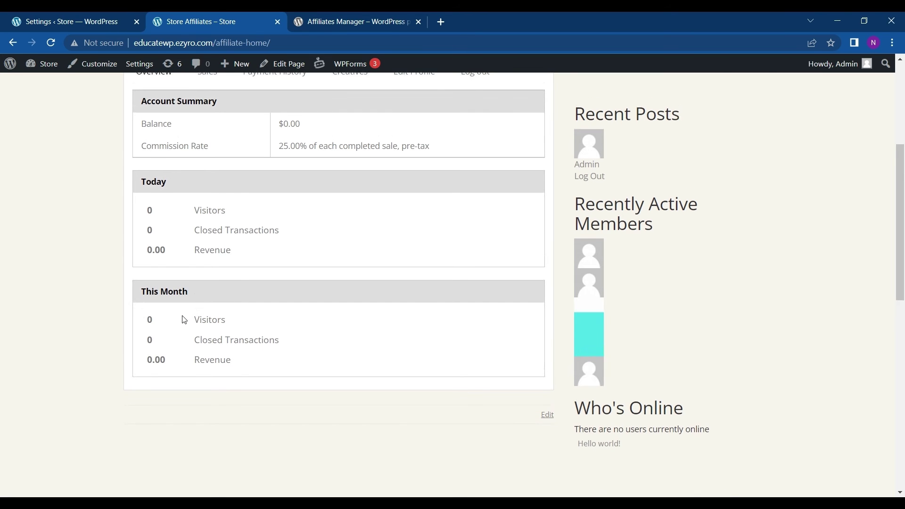
scroll(184, 319, up, 1)
scroll(219, 299, up, 3)
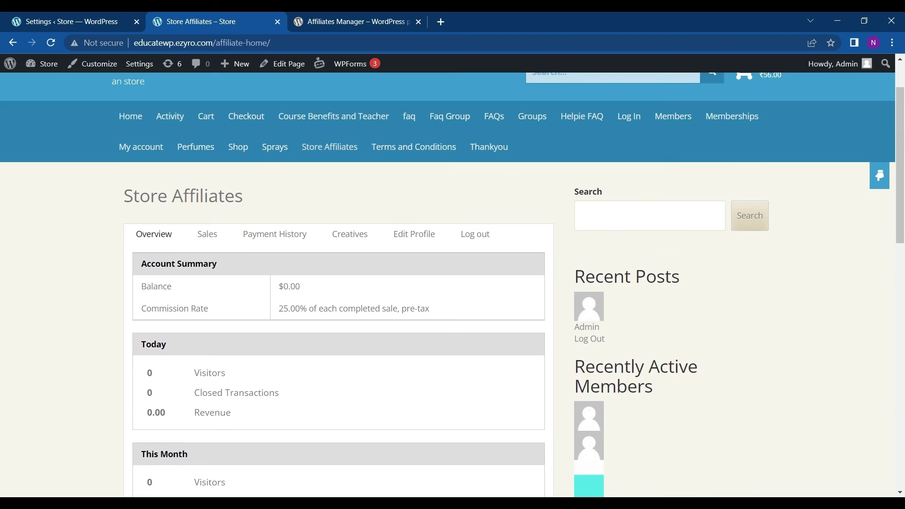
Check that the affiliate's Sales and Payment History are both empty.
click(203, 252)
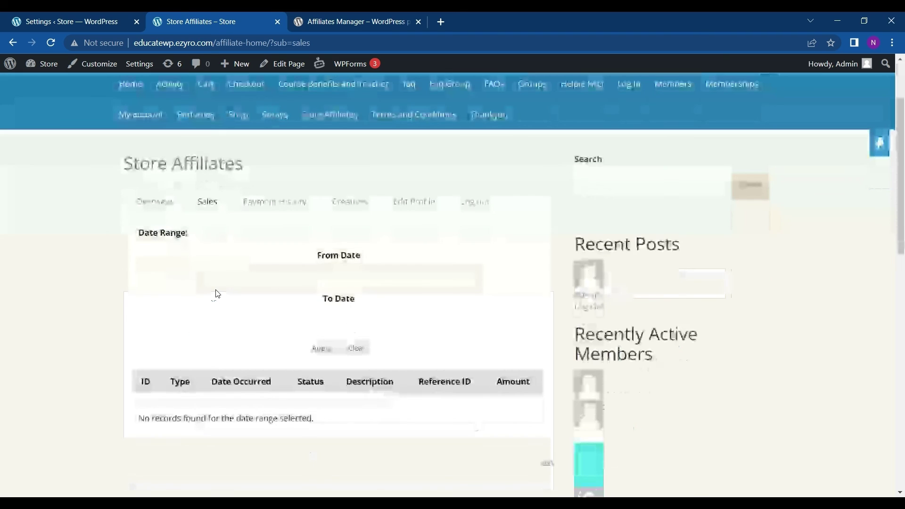
click(274, 202)
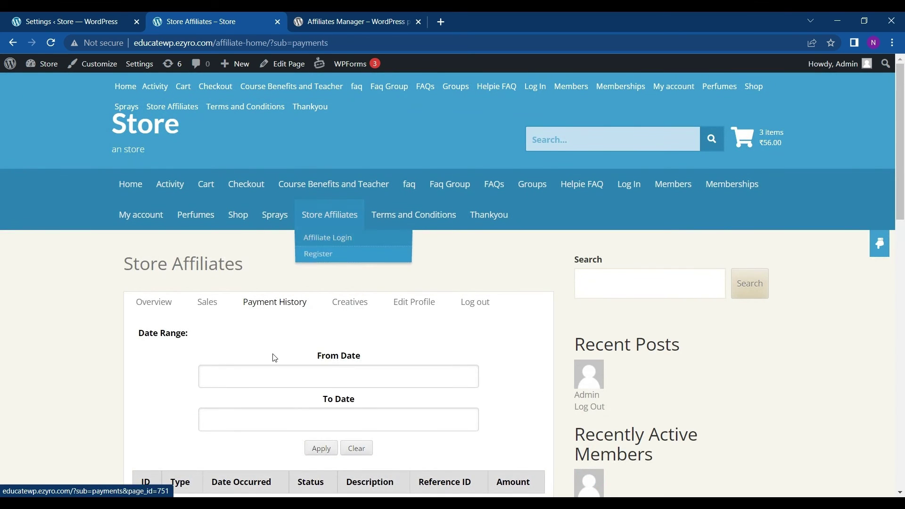
scroll(275, 358, down, 1)
scroll(275, 357, down, 1)
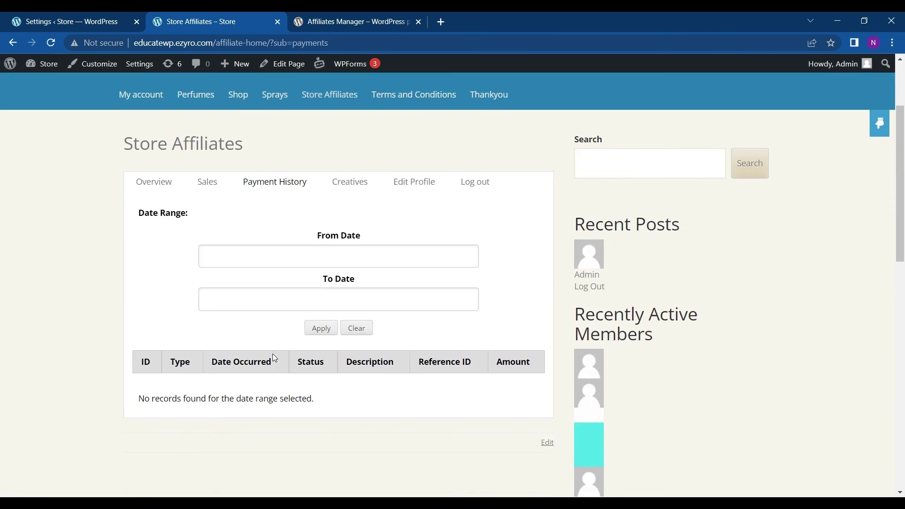
click(348, 195)
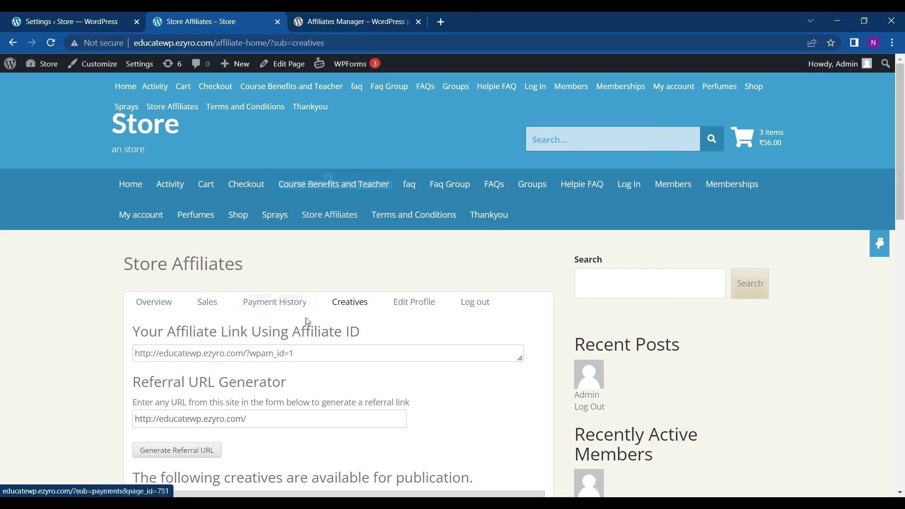
drag(298, 354, 100, 363)
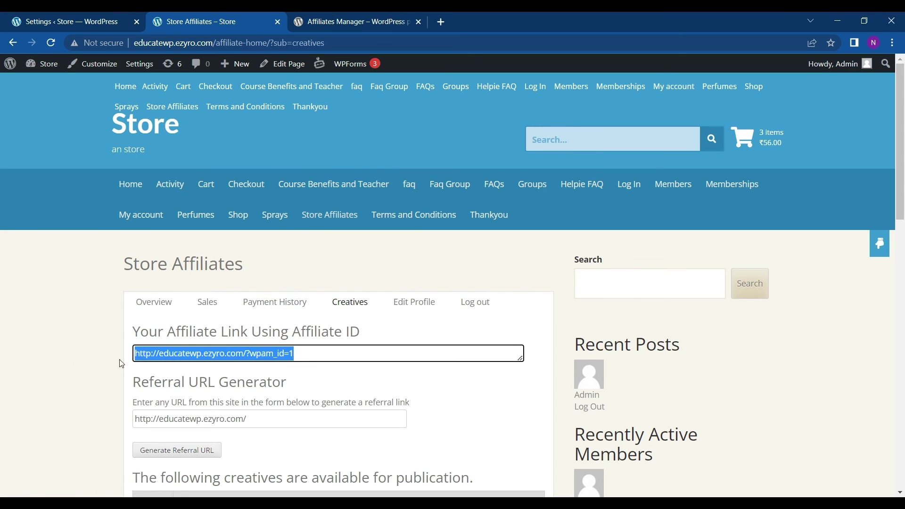
scroll(121, 364, down, 2)
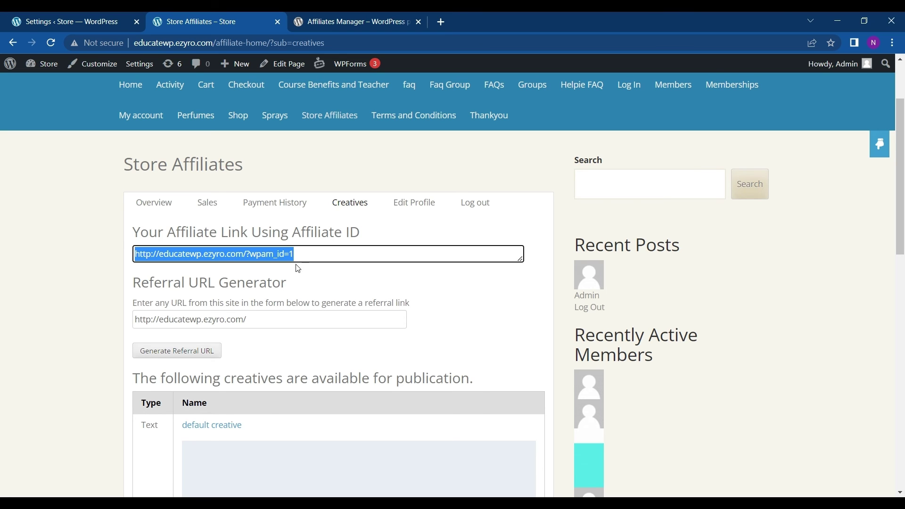
scroll(297, 269, down, 2)
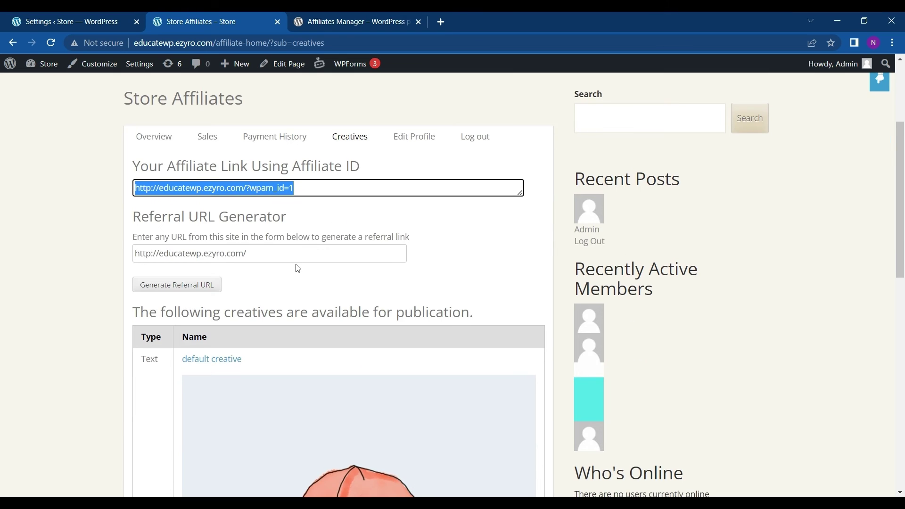
scroll(298, 269, down, 2)
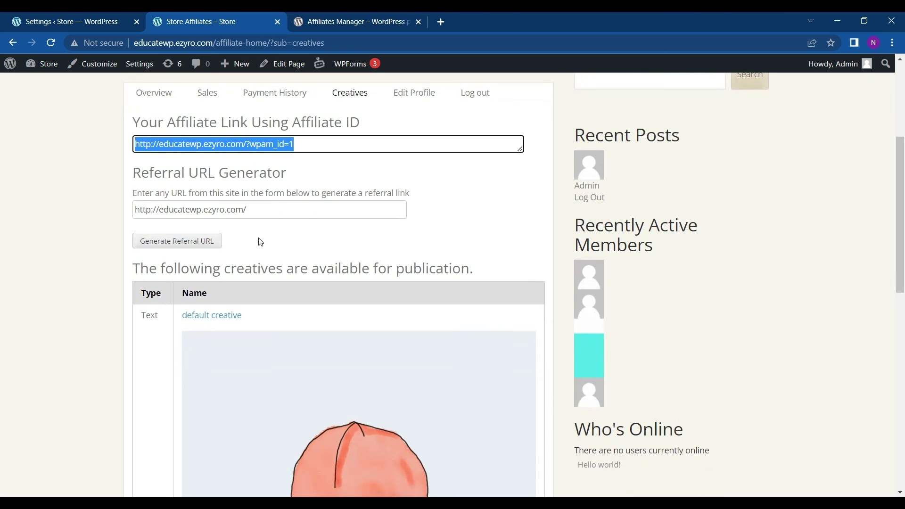
scroll(260, 241, down, 1)
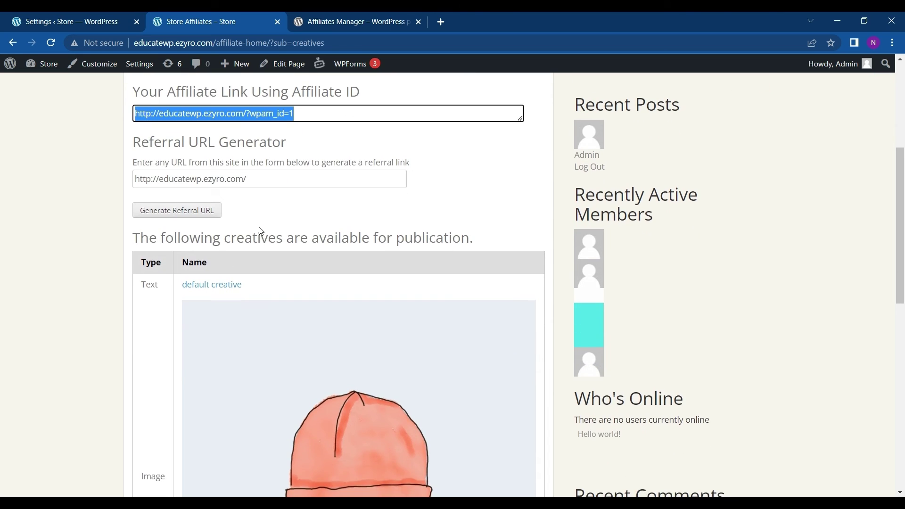
Put the cursor in the Referral URL Generator field, then click back out of it.
click(266, 177)
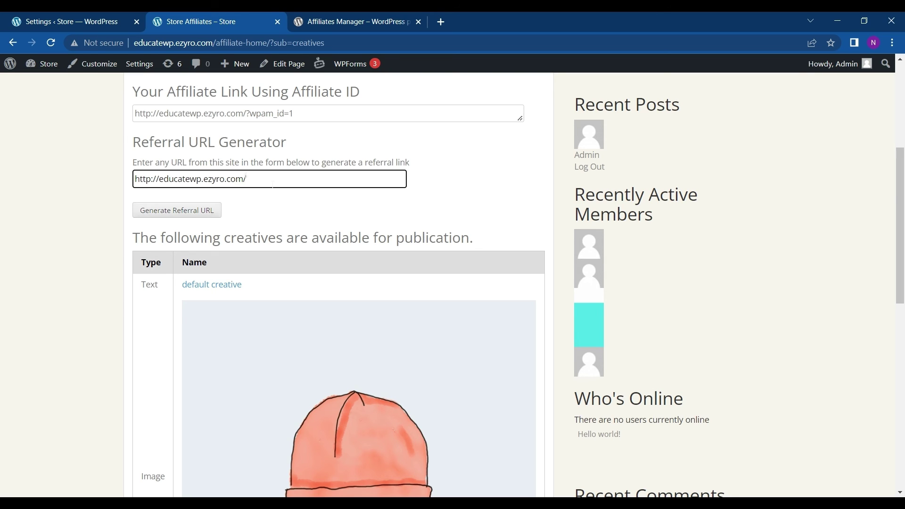
scroll(272, 185, down, 1)
click(274, 188)
scroll(273, 188, up, 4)
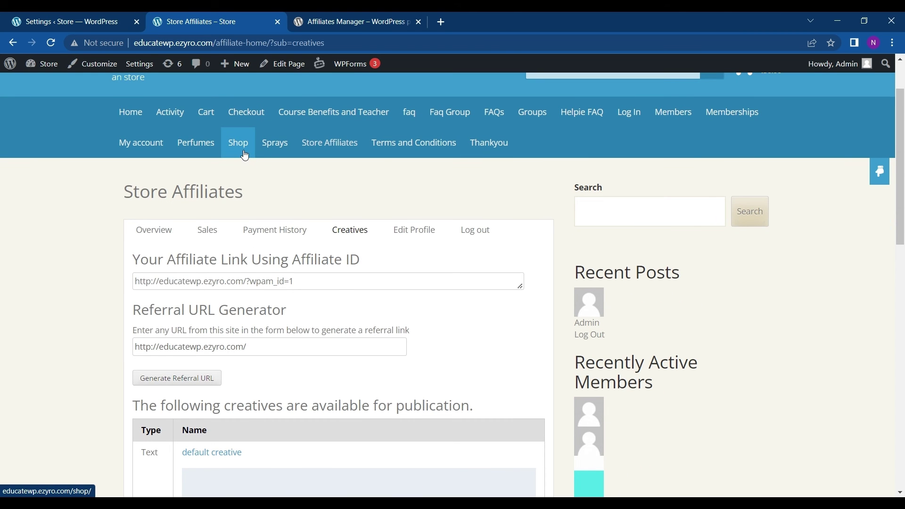
Open the Shop in a new tab, go to the Album product page and copy its address.
right_click(245, 156)
click(257, 162)
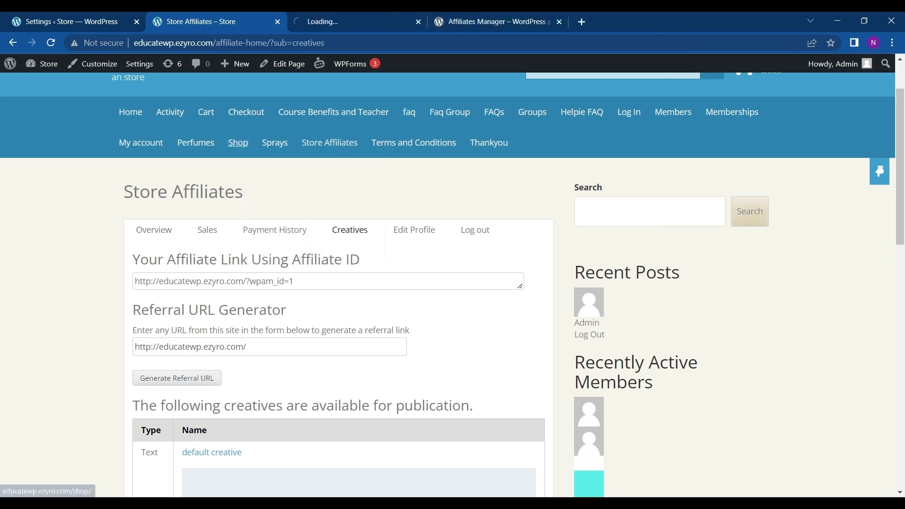
mouse_move(321, 74)
scroll(330, 94, down, 1)
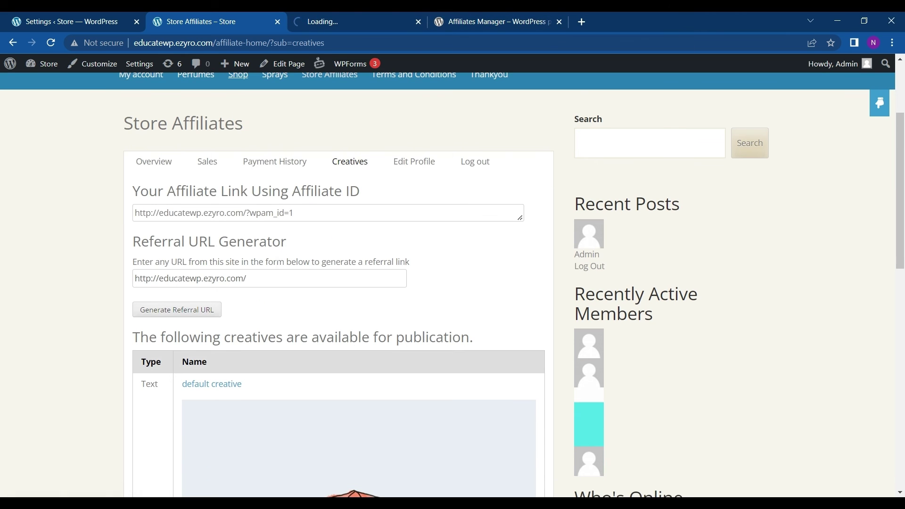
click(355, 14)
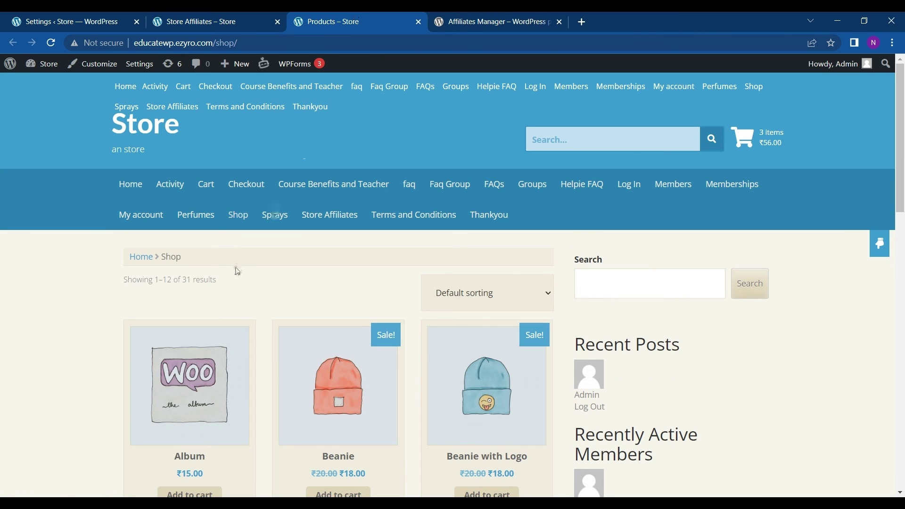
click(204, 392)
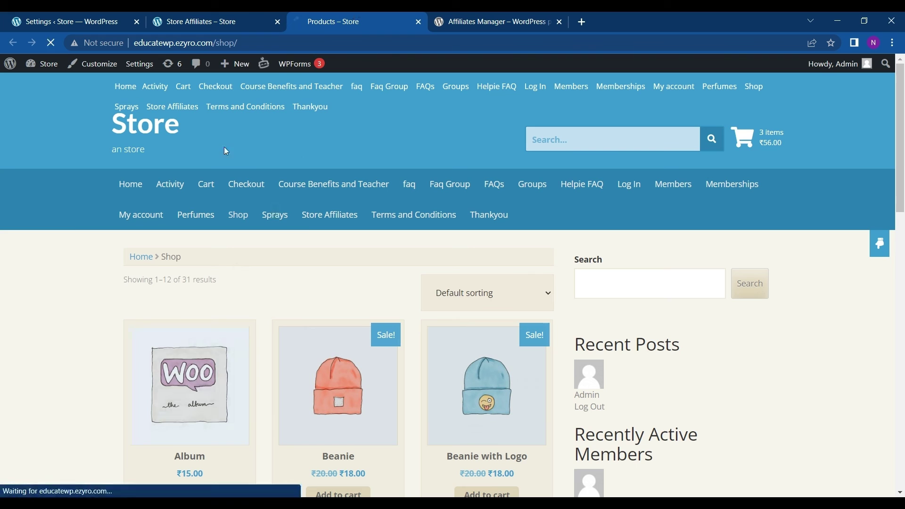
click(252, 47)
key(ctrl+c)
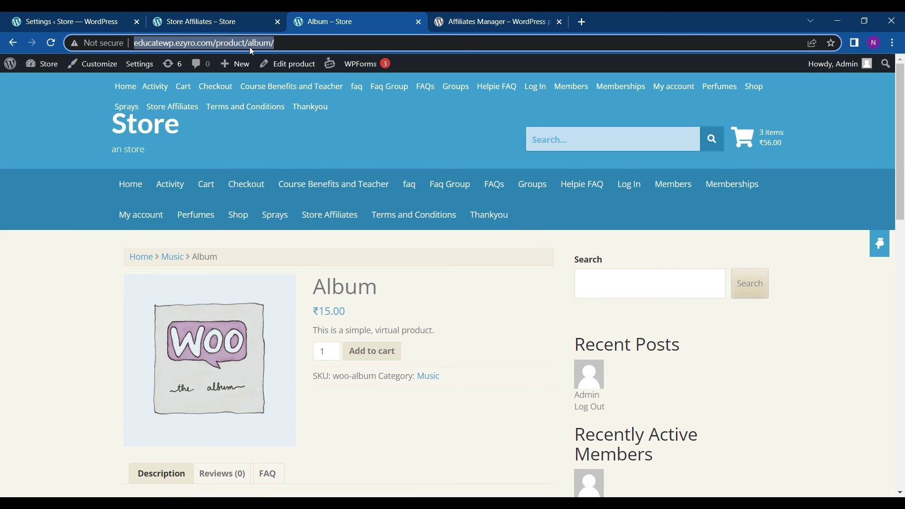
drag(250, 47, 219, 12)
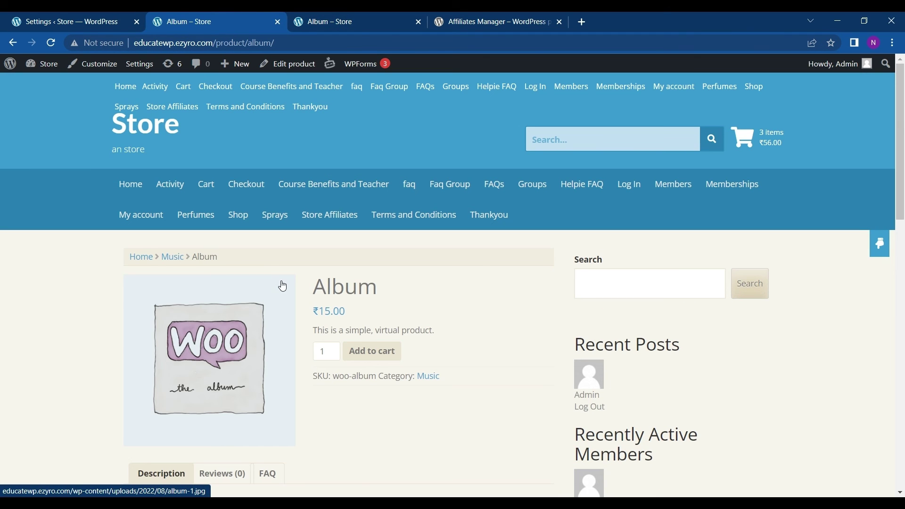
Paste the Album product URL into the Referral URL Generator and generate the referral link.
click(15, 48)
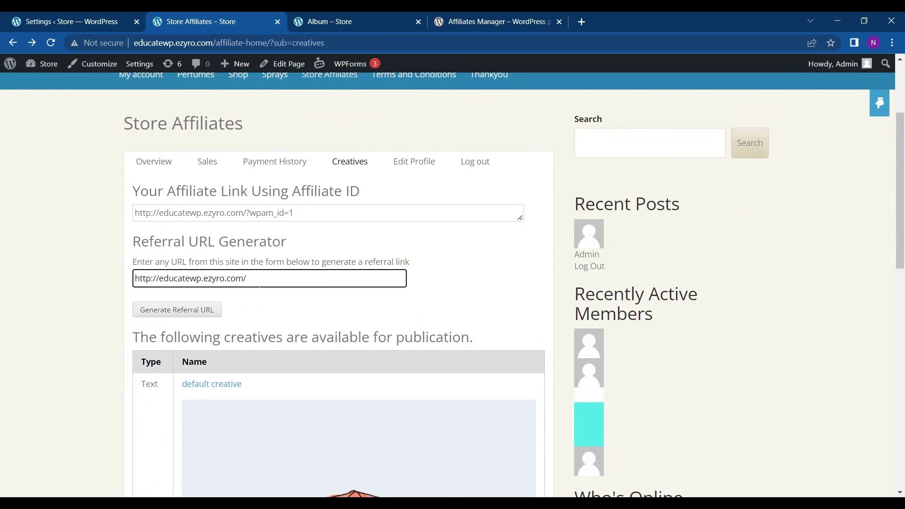
key(ctrl+a)
key(ctrl+v)
click(201, 311)
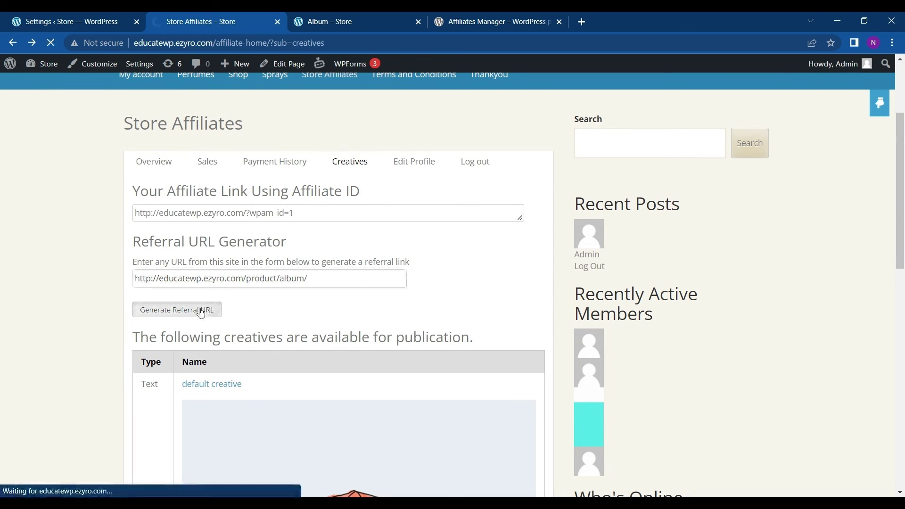
scroll(249, 316, down, 3)
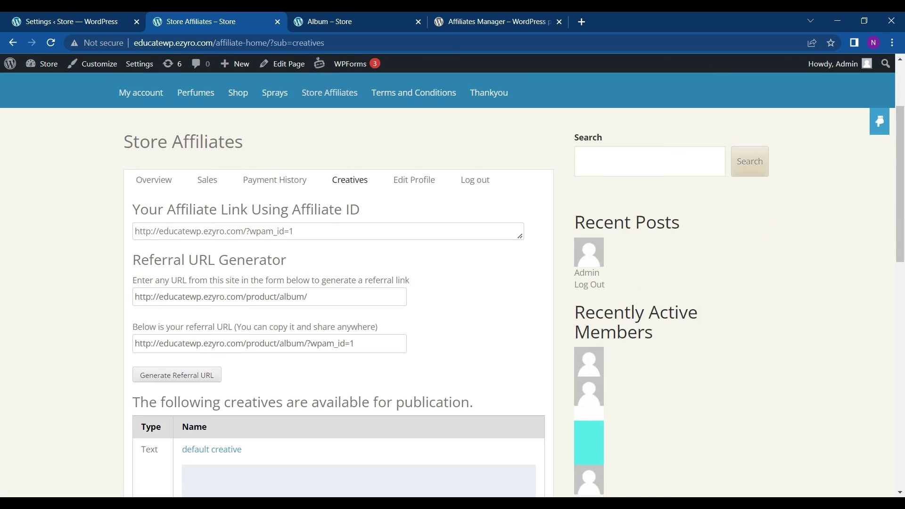
drag(361, 325, 76, 338)
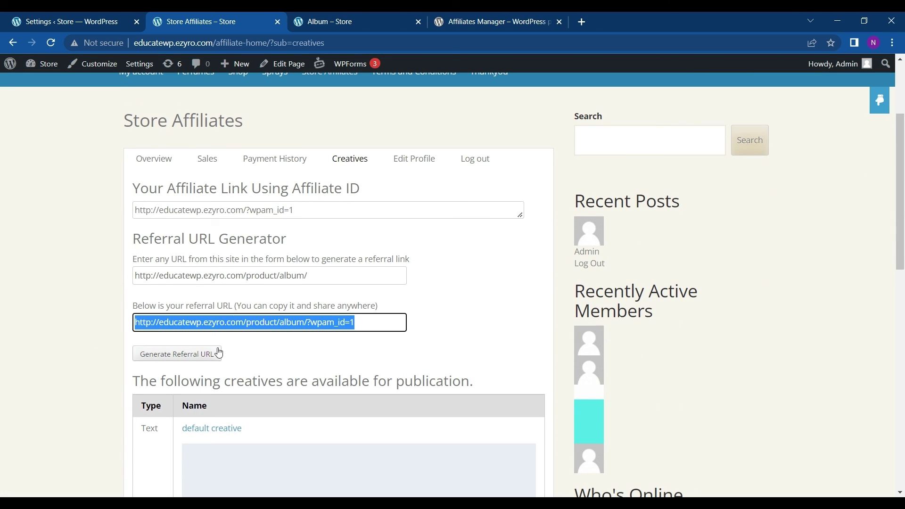
click(382, 323)
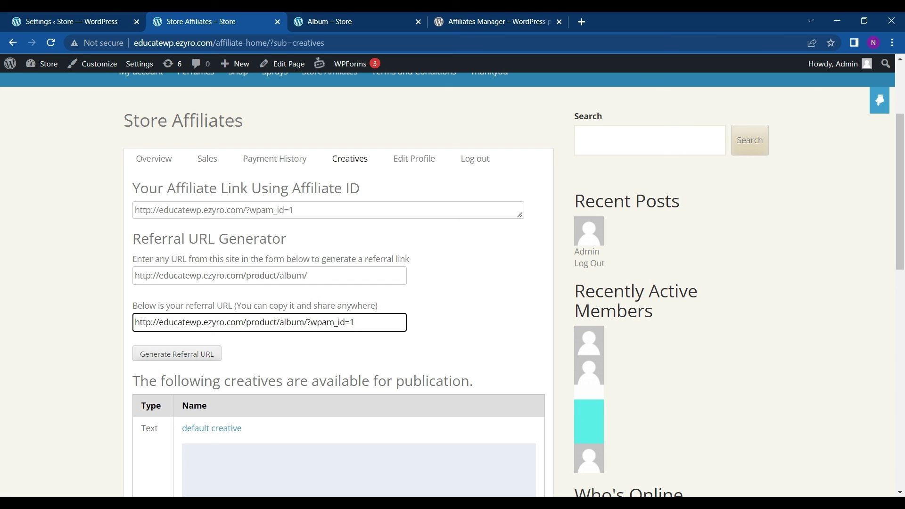
drag(308, 323, 345, 325)
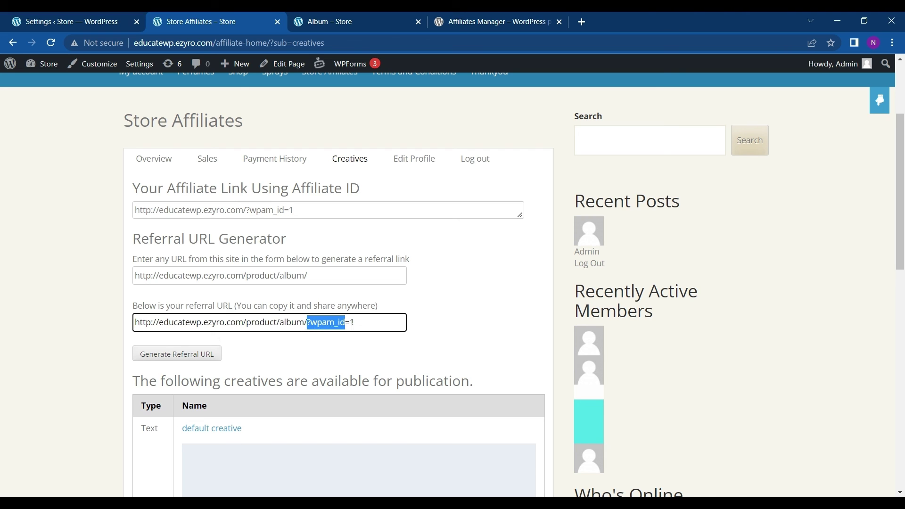
click(353, 322)
double_click(352, 323)
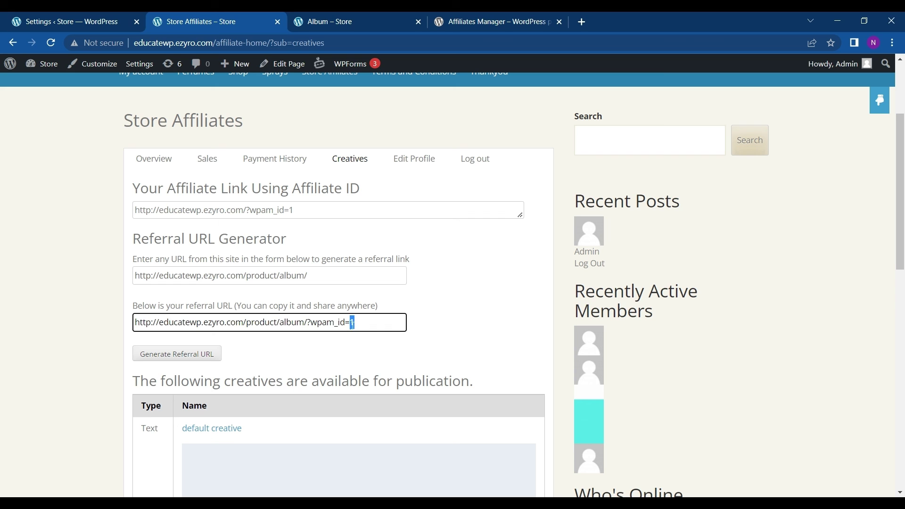
Open the details of creative 2, the beanie image creative.
scroll(336, 340, down, 2)
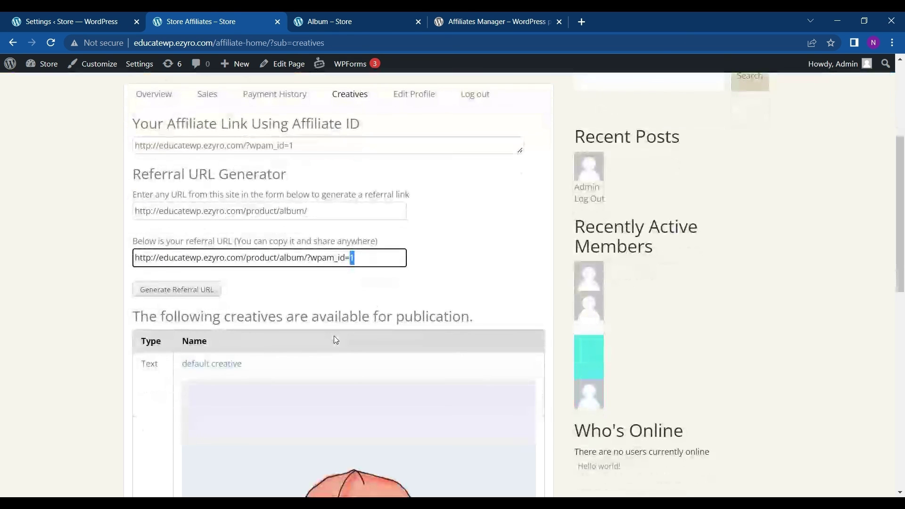
scroll(336, 340, down, 2)
scroll(336, 339, down, 3)
scroll(335, 340, up, 1)
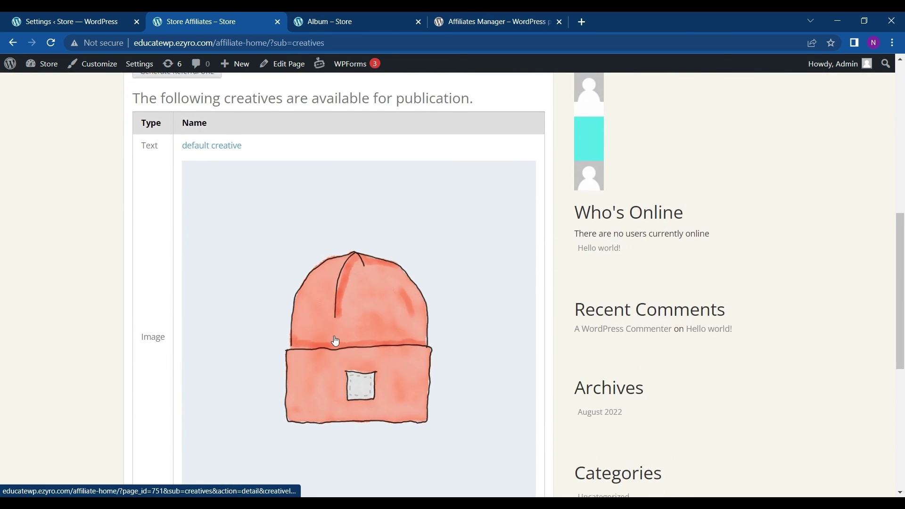
scroll(234, 267, down, 5)
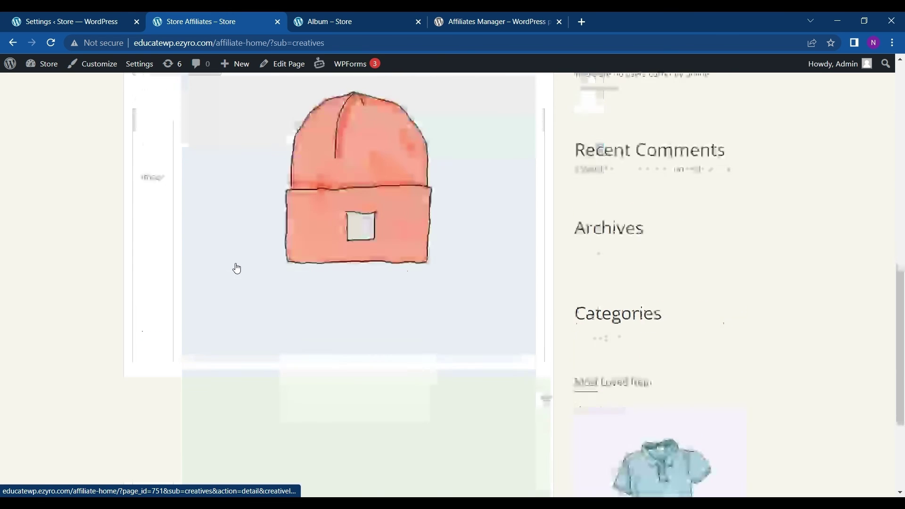
scroll(234, 267, up, 7)
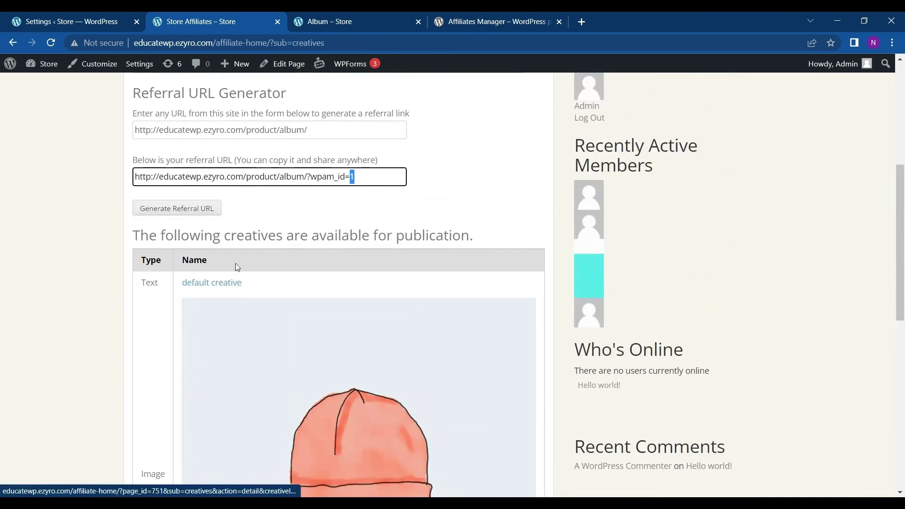
scroll(203, 292, down, 2)
scroll(204, 292, down, 2)
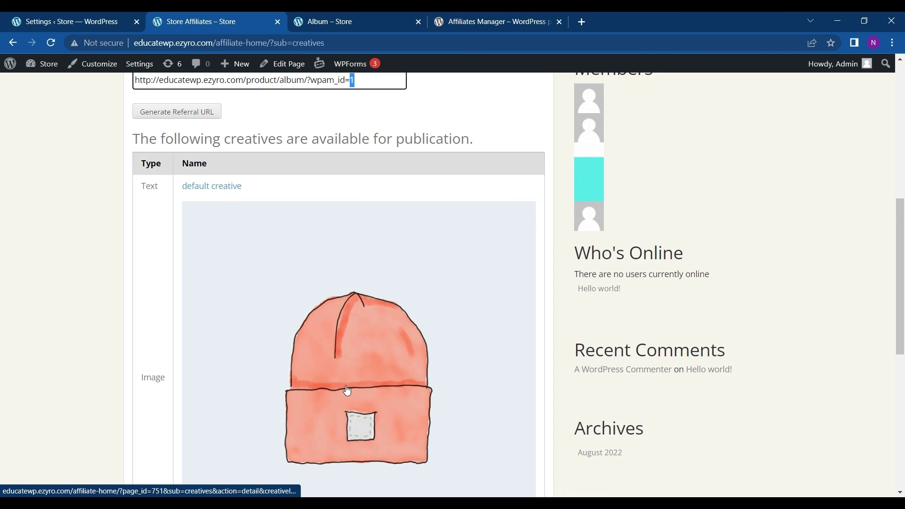
click(213, 324)
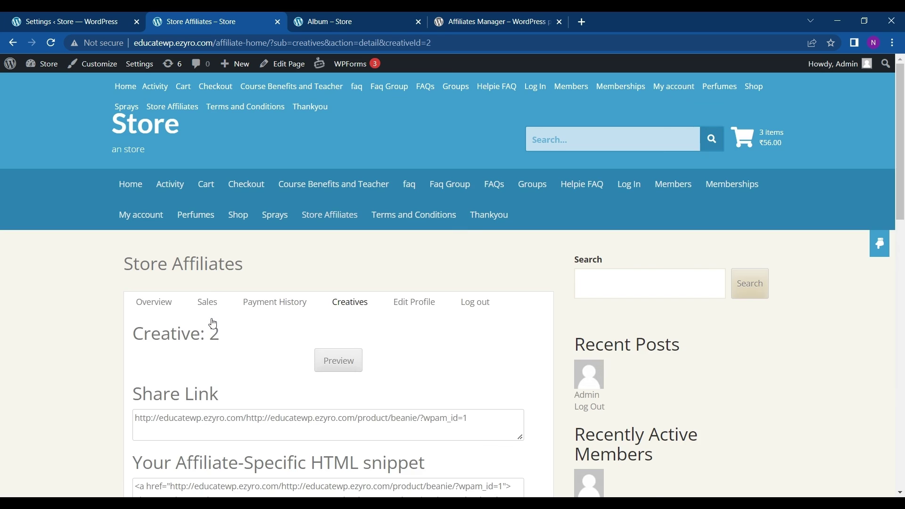
Select the beanie creative's HTML snippet containing wpam_id=1.
scroll(213, 324, down, 3)
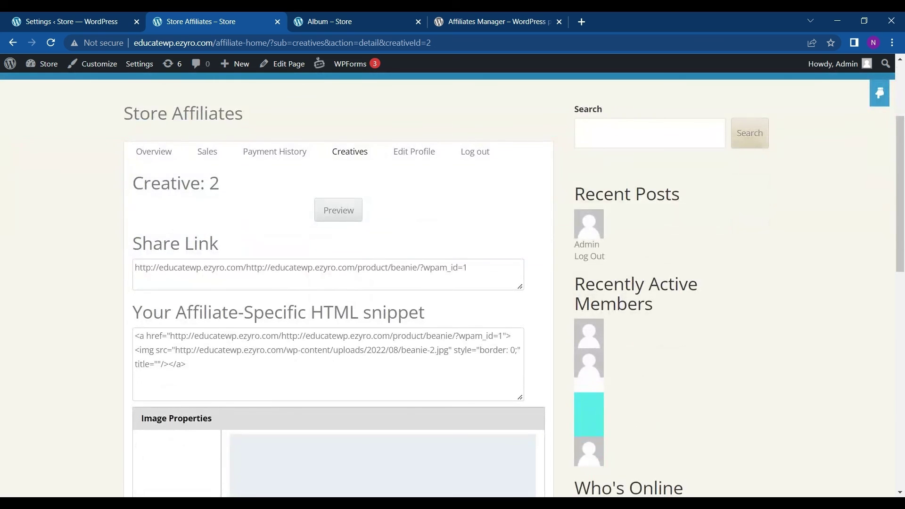
scroll(213, 250, down, 2)
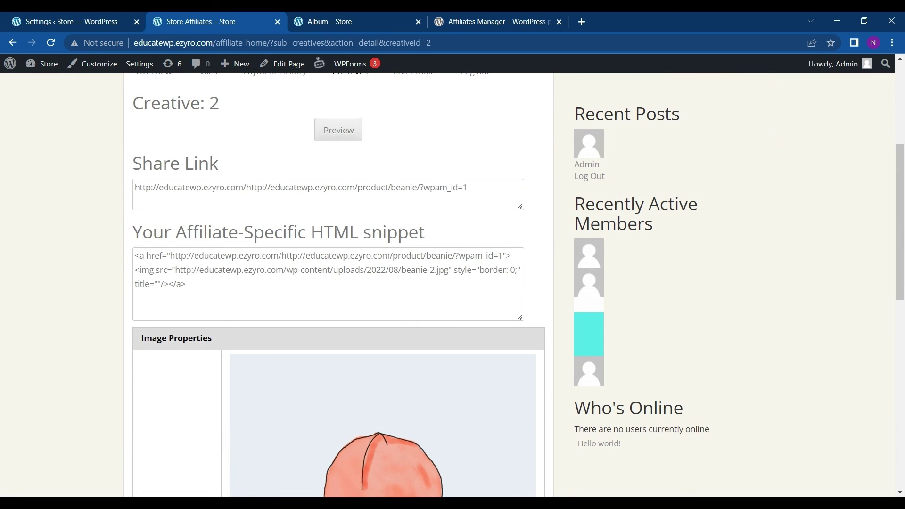
drag(204, 291, 140, 255)
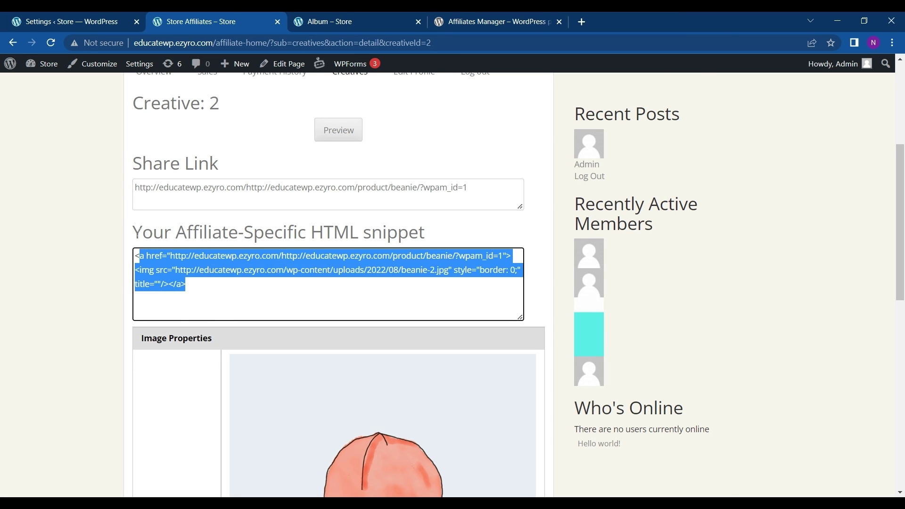
scroll(339, 283, down, 5)
scroll(328, 326, up, 8)
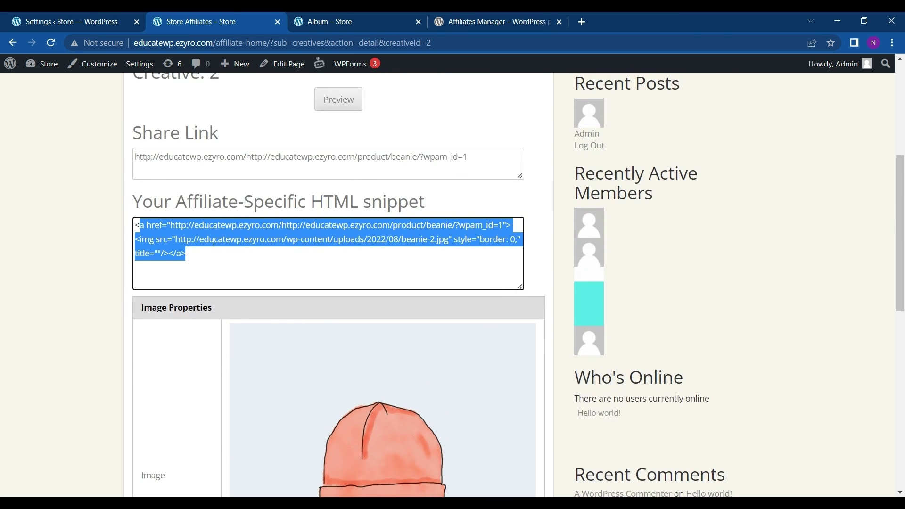
scroll(332, 380, down, 6)
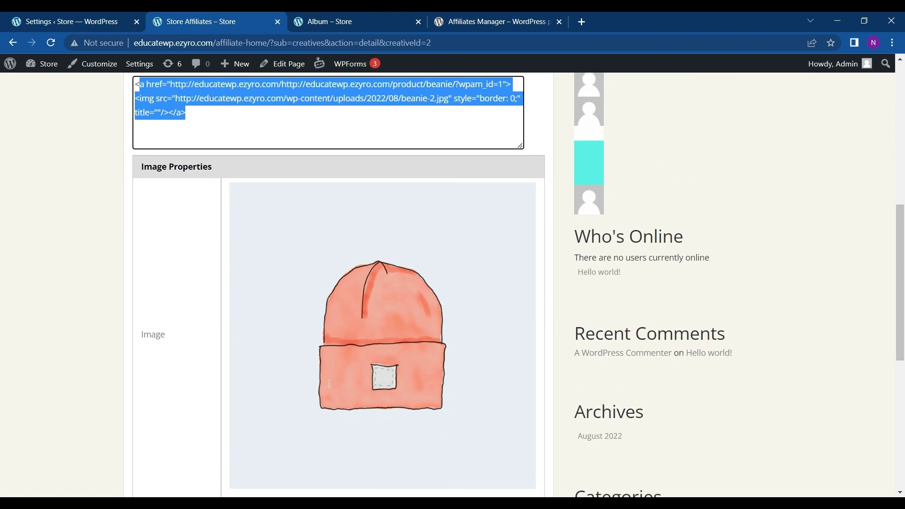
scroll(331, 380, up, 3)
scroll(332, 380, up, 4)
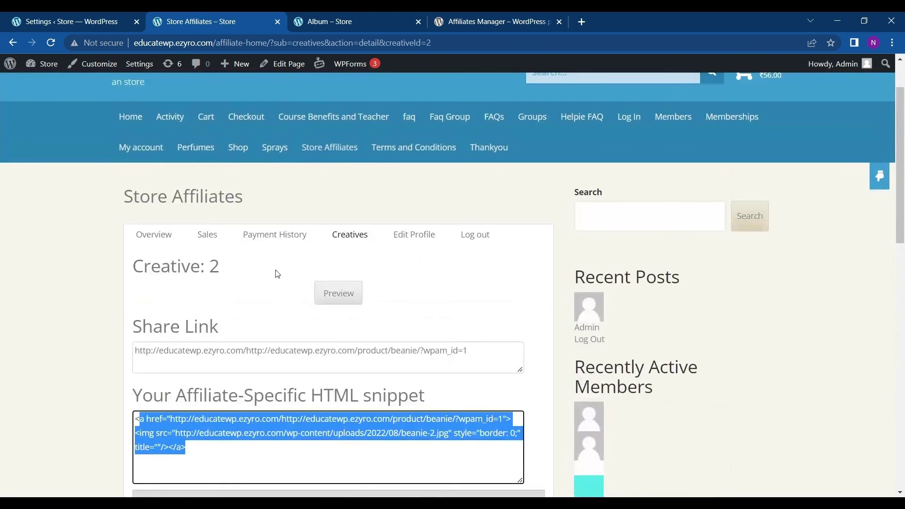
Show the Edit Profile page and look through the affiliate's contact and address details.
click(416, 246)
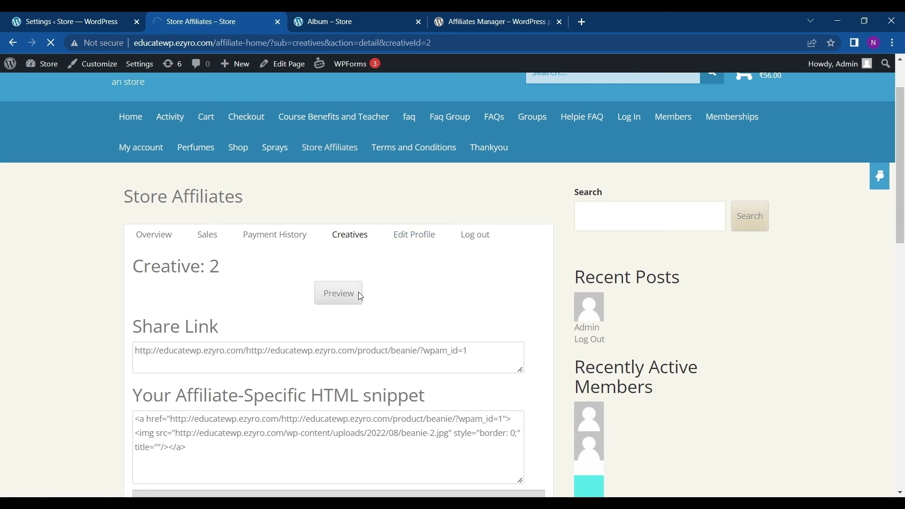
scroll(360, 297, down, 3)
scroll(360, 297, down, 2)
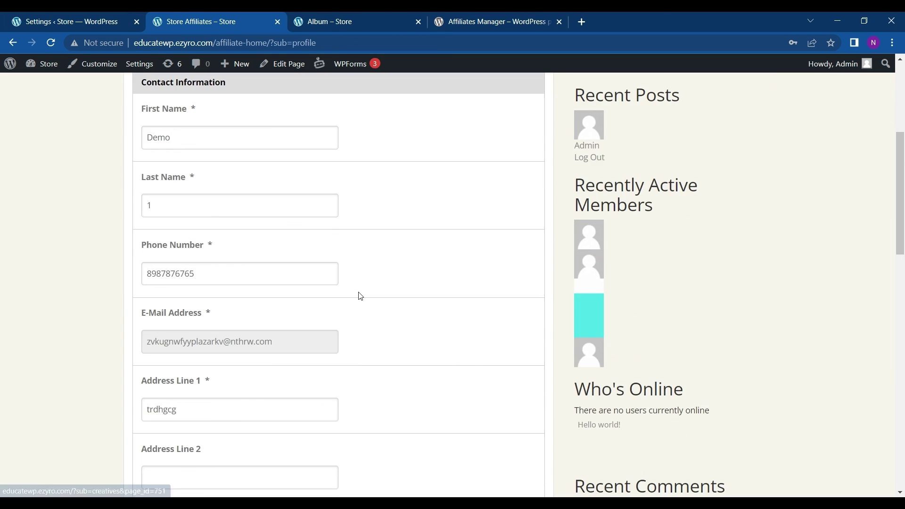
scroll(256, 236, down, 3)
scroll(259, 237, down, 8)
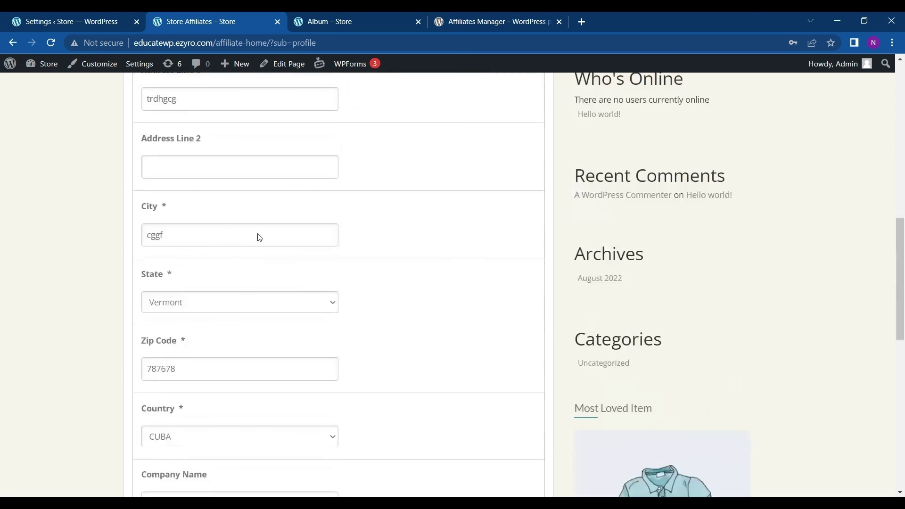
scroll(259, 237, up, 6)
scroll(259, 237, up, 10)
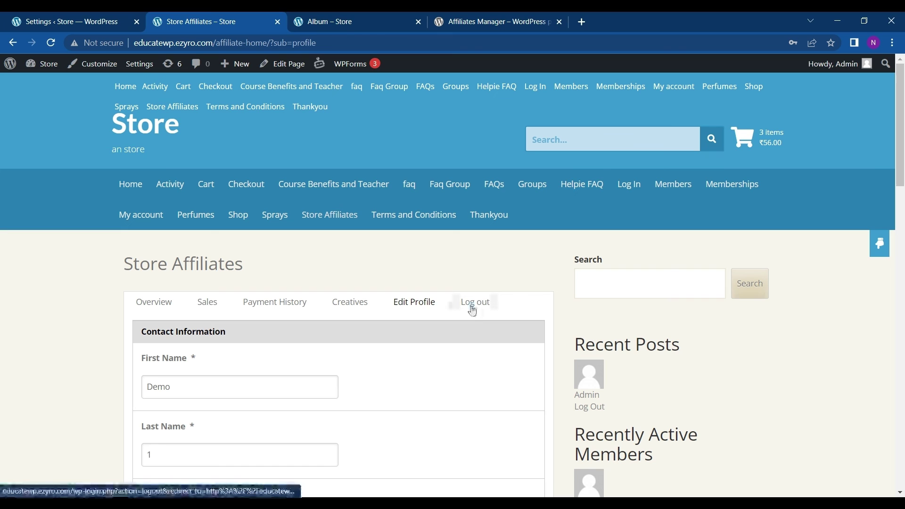
Log out, then read the welcome text inviting affiliates to log in or register.
click(473, 311)
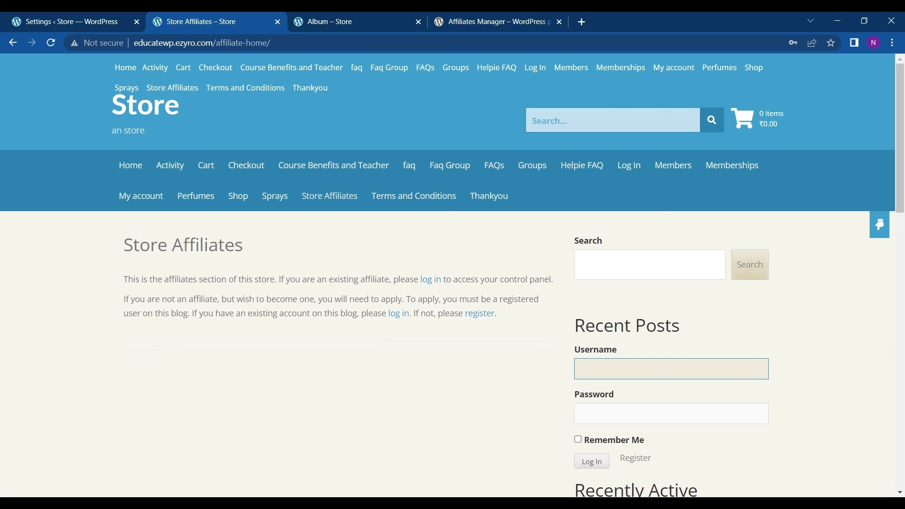
drag(124, 279, 511, 346)
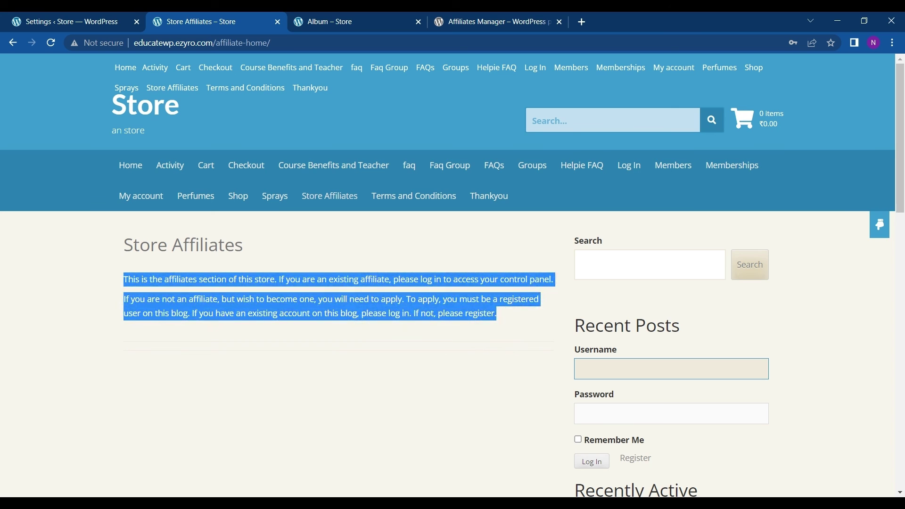
click(123, 260)
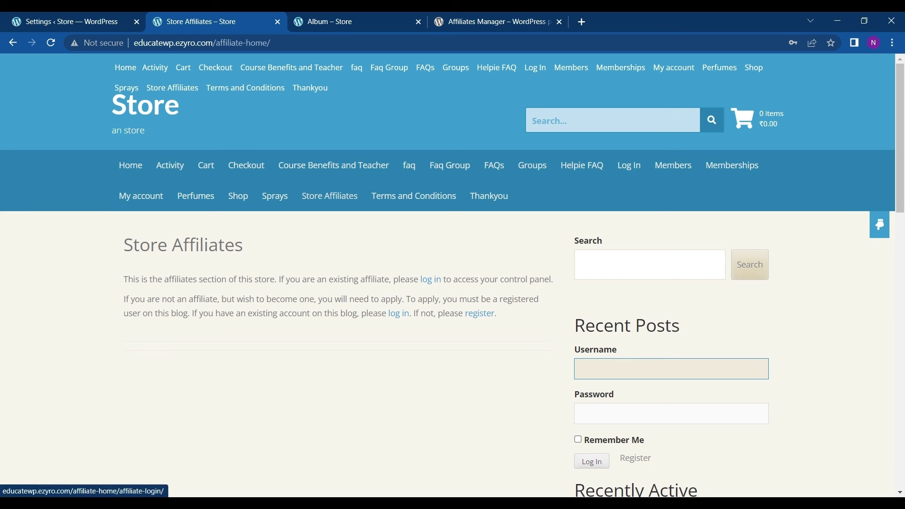
scroll(459, 328, down, 1)
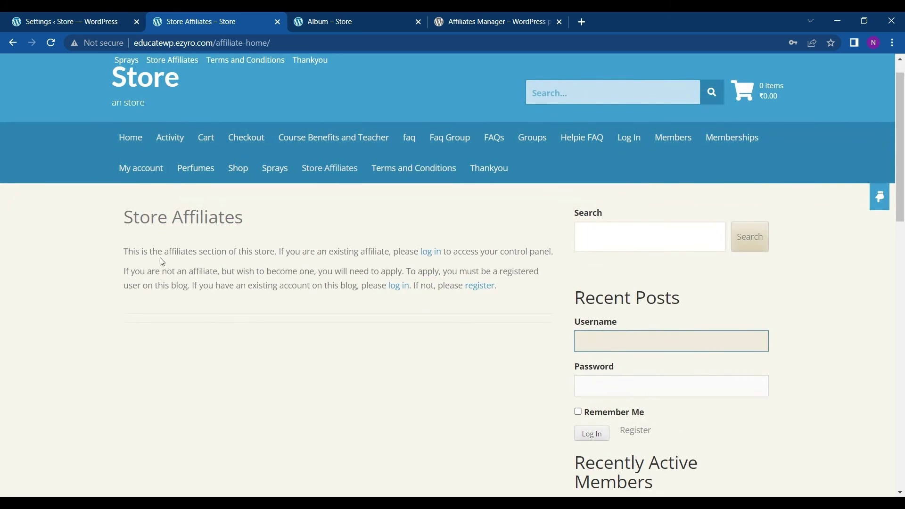
scroll(79, 138, up, 2)
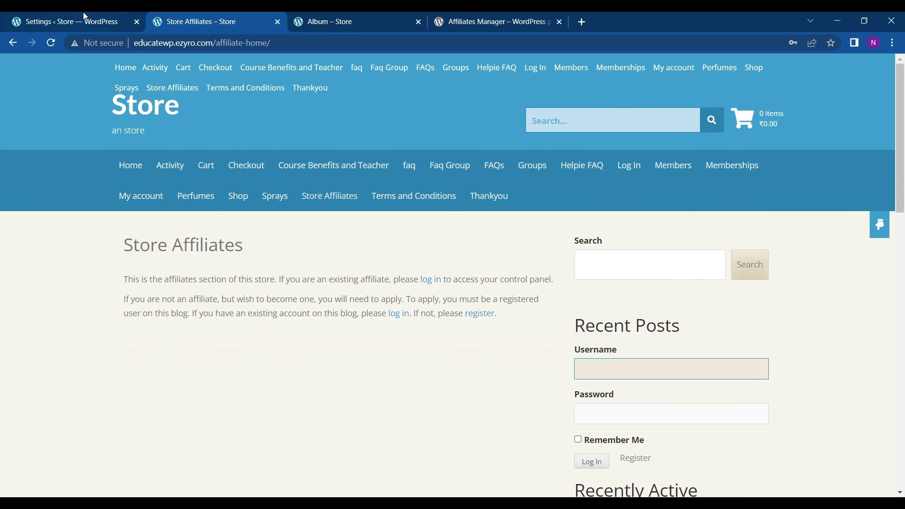
In My Affiliates, confirm affiliate 1 is active, then open the store's Shop listing.
click(82, 14)
click(27, 187)
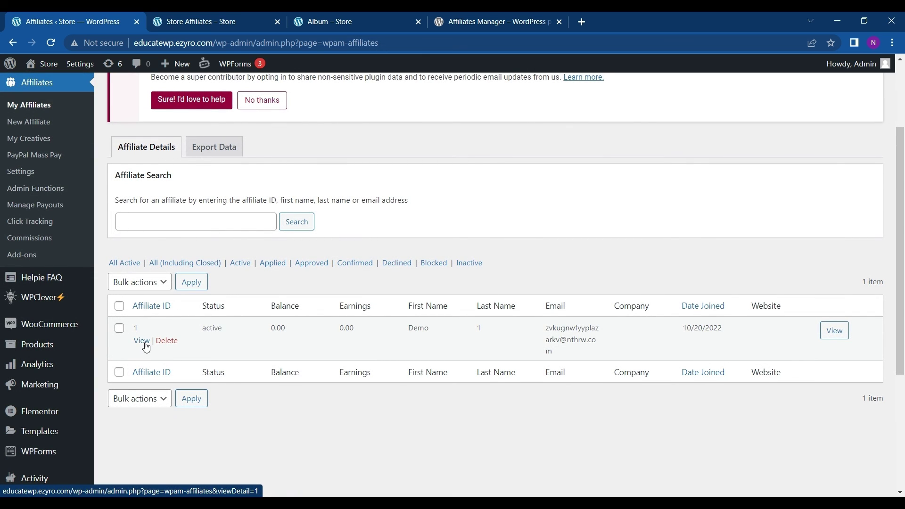
click(142, 342)
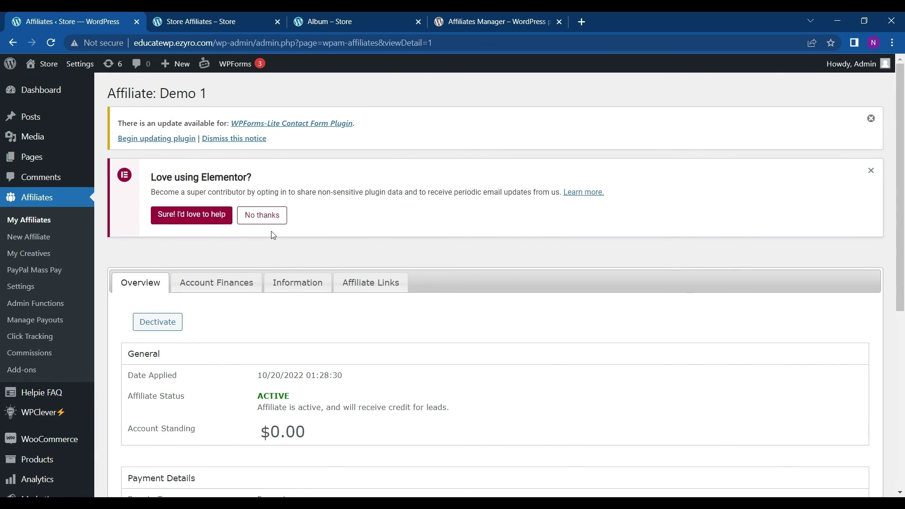
scroll(273, 235, down, 2)
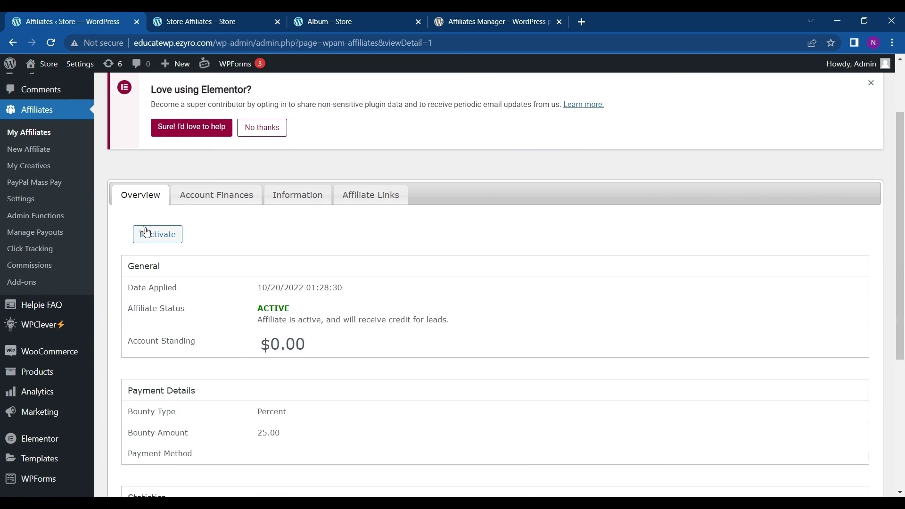
scroll(146, 236, down, 5)
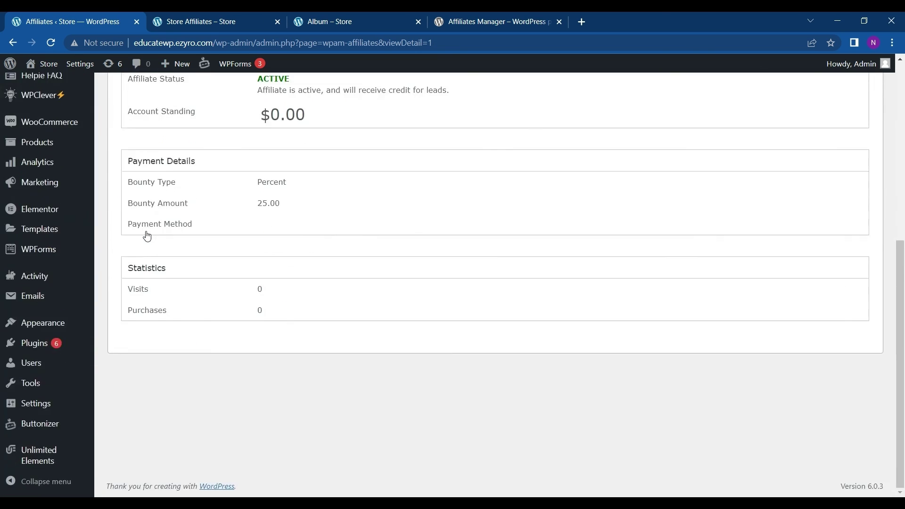
scroll(146, 236, up, 10)
click(252, 15)
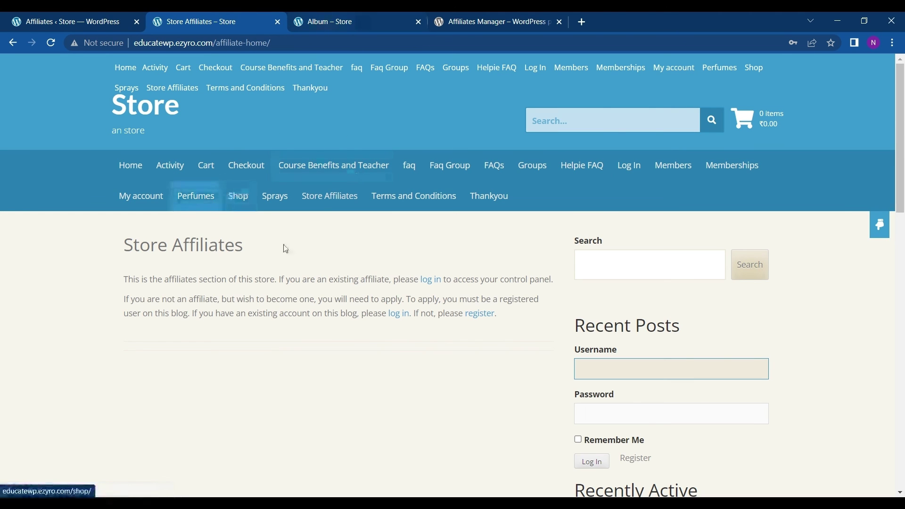
click(242, 202)
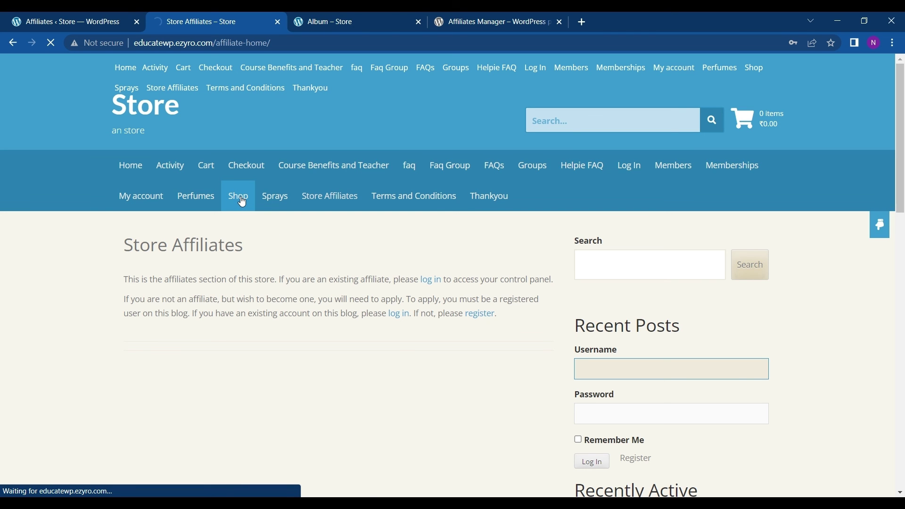